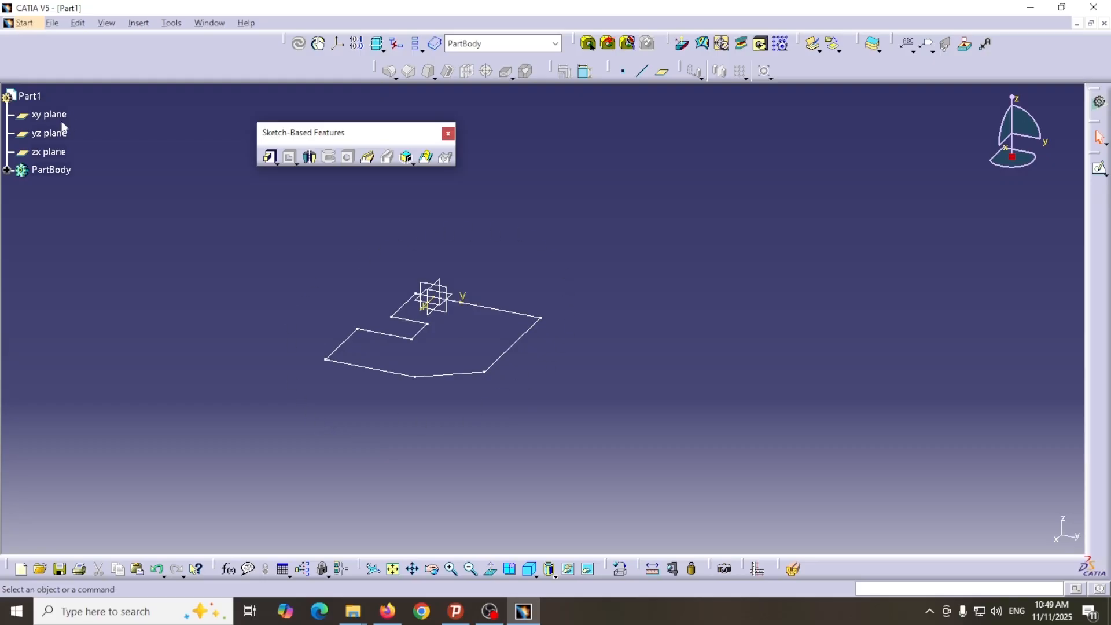
Step: Pad the closed notched profile, pulling its first limit upward to about 53 mm
{"action": "left_click", "coordinate": [271, 157]}
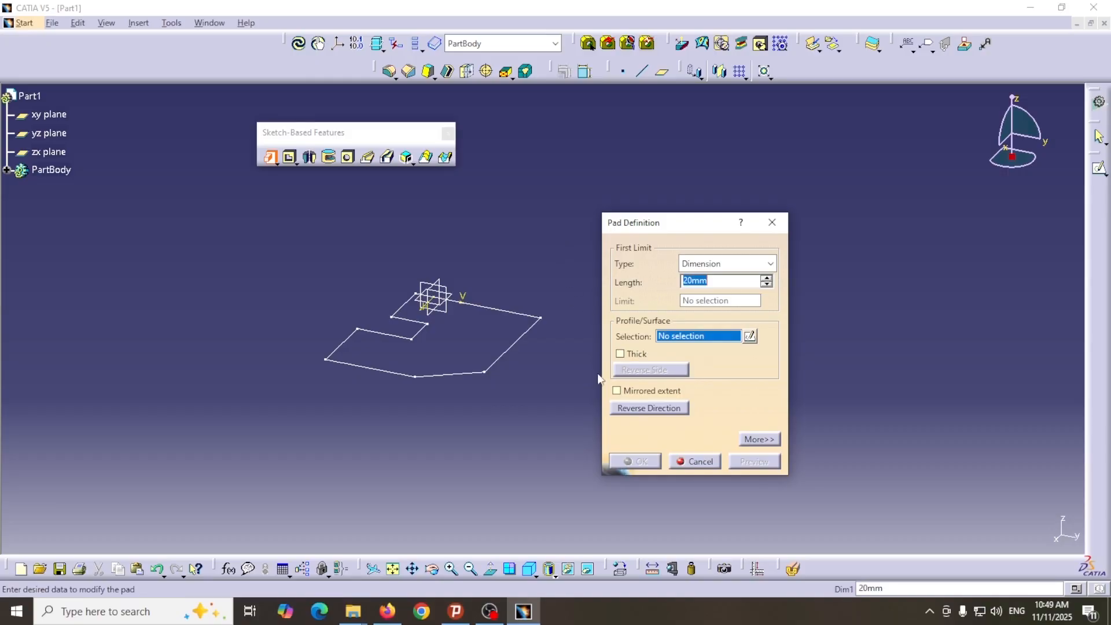
{"action": "left_click", "coordinate": [540, 322]}
{"action": "left_click_drag", "start_coordinate": [438, 298], "coordinate": [442, 238]}
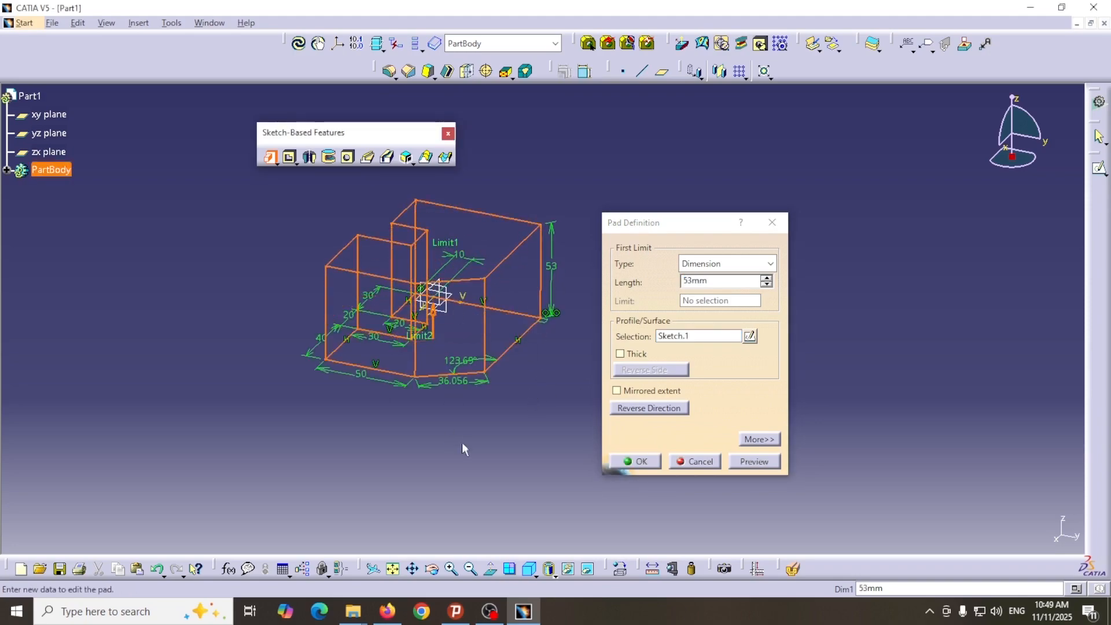
{"action": "left_click_drag", "start_coordinate": [552, 230], "coordinate": [565, 232]}
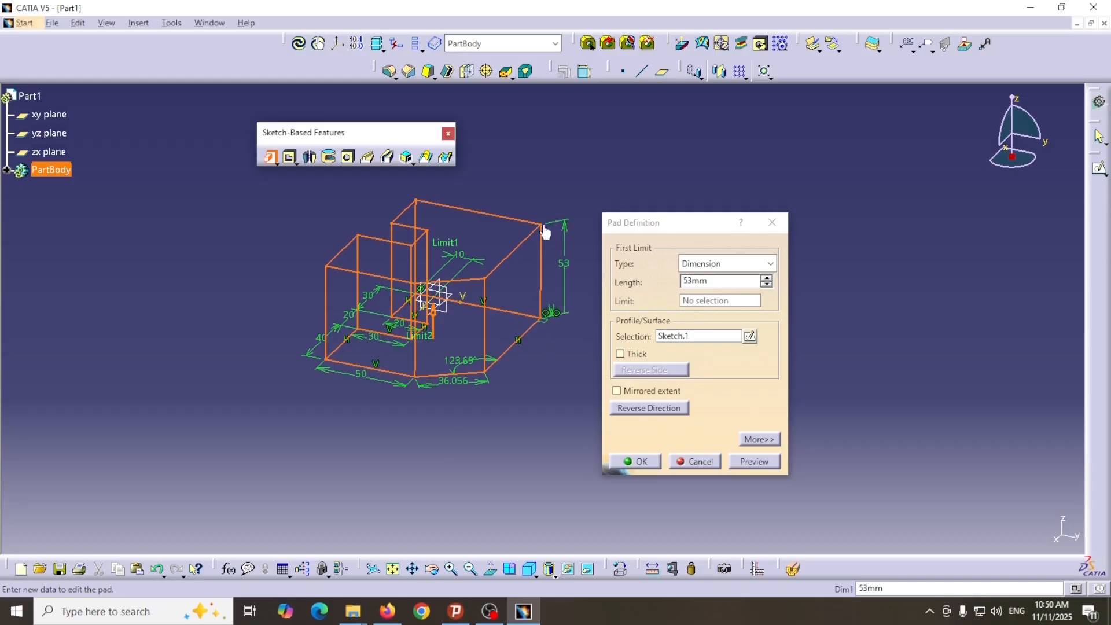
Step: Expand the part body in each of the open example parts to examine its sketches
{"action": "left_click", "coordinate": [6, 171]}
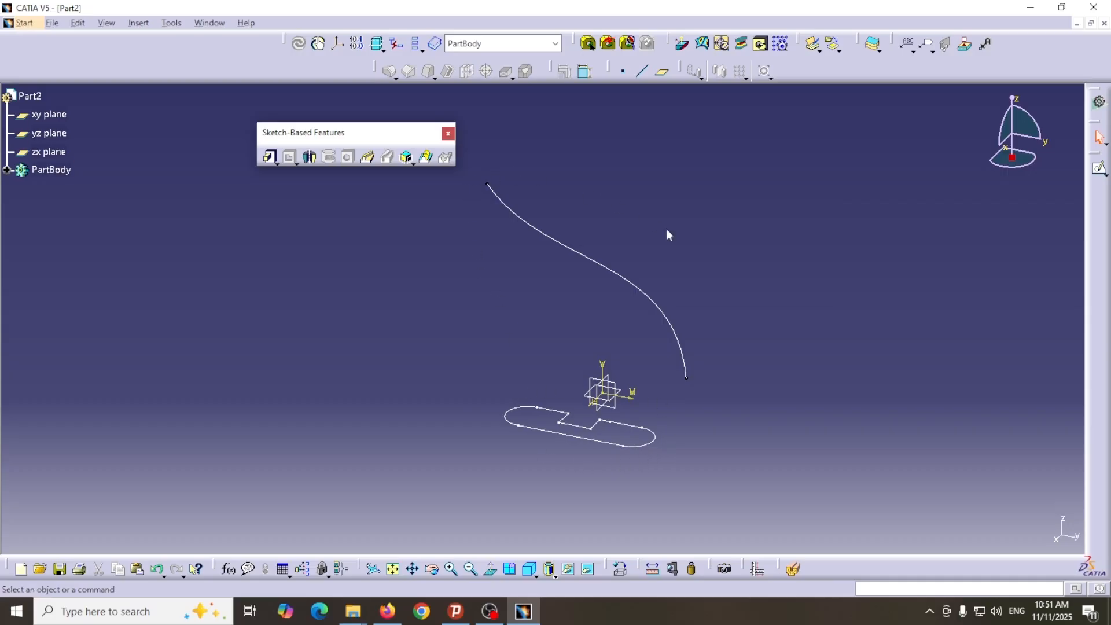
{"action": "left_click", "coordinate": [7, 170]}
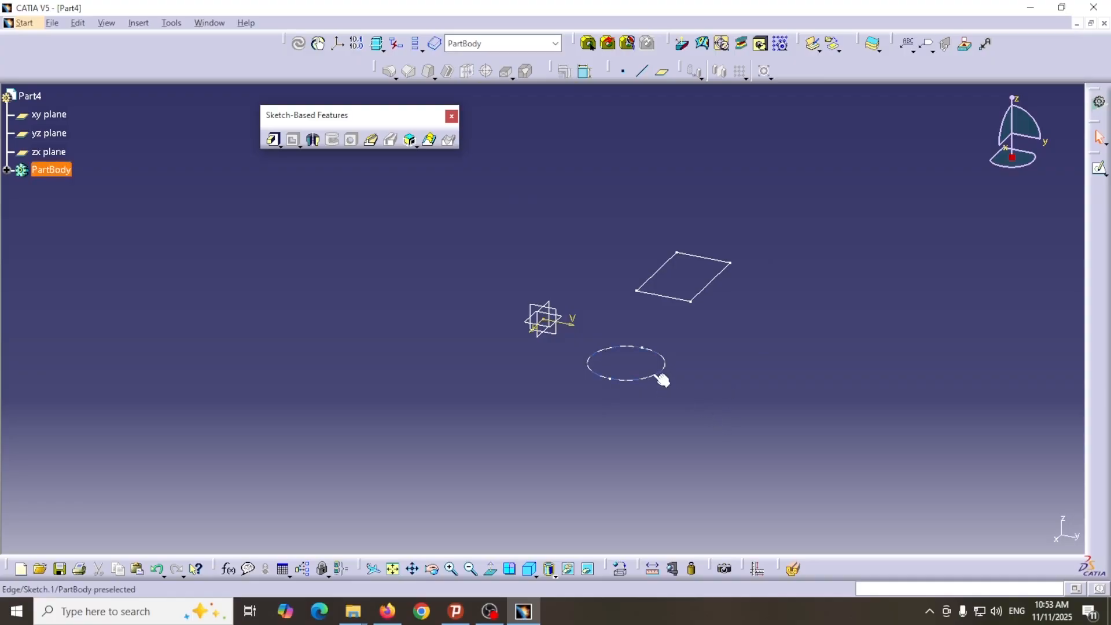
{"action": "left_click", "coordinate": [7, 170]}
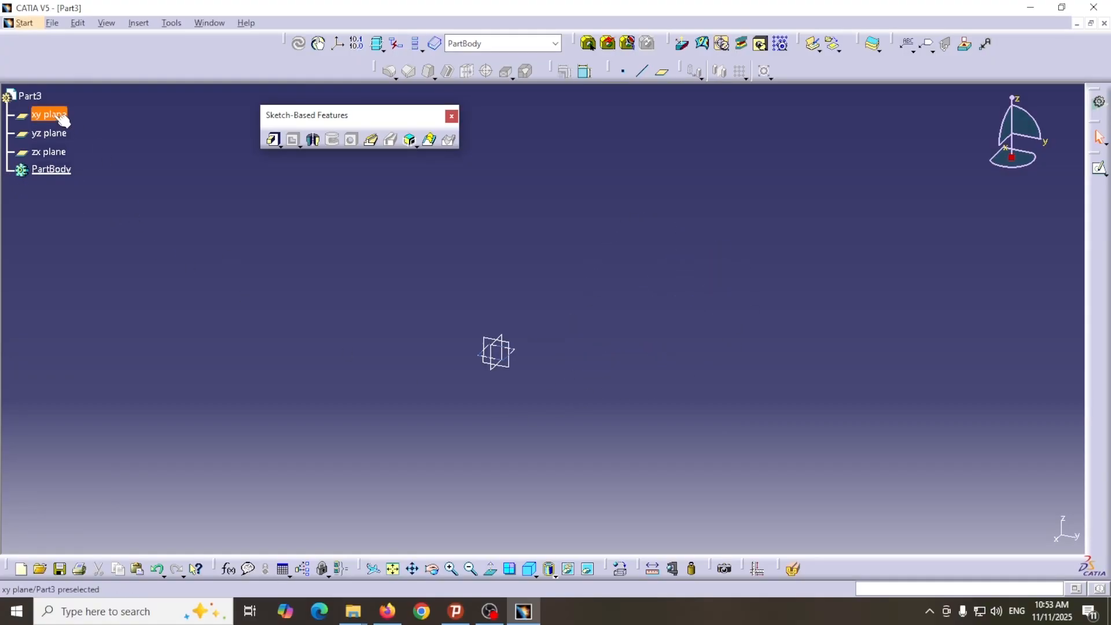
Step: Sketch a rectangle about 30 by 20 mm on the xy plane, with its first corner at H 40 mm, V 60 mm
{"action": "left_click", "coordinate": [61, 119]}
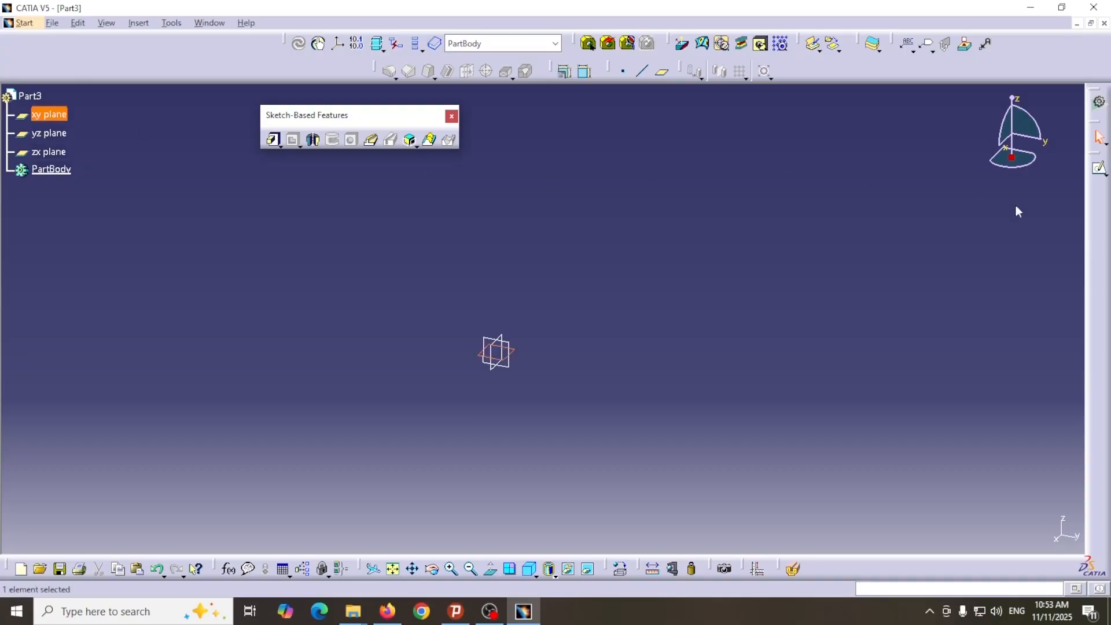
{"action": "left_click", "coordinate": [1093, 167]}
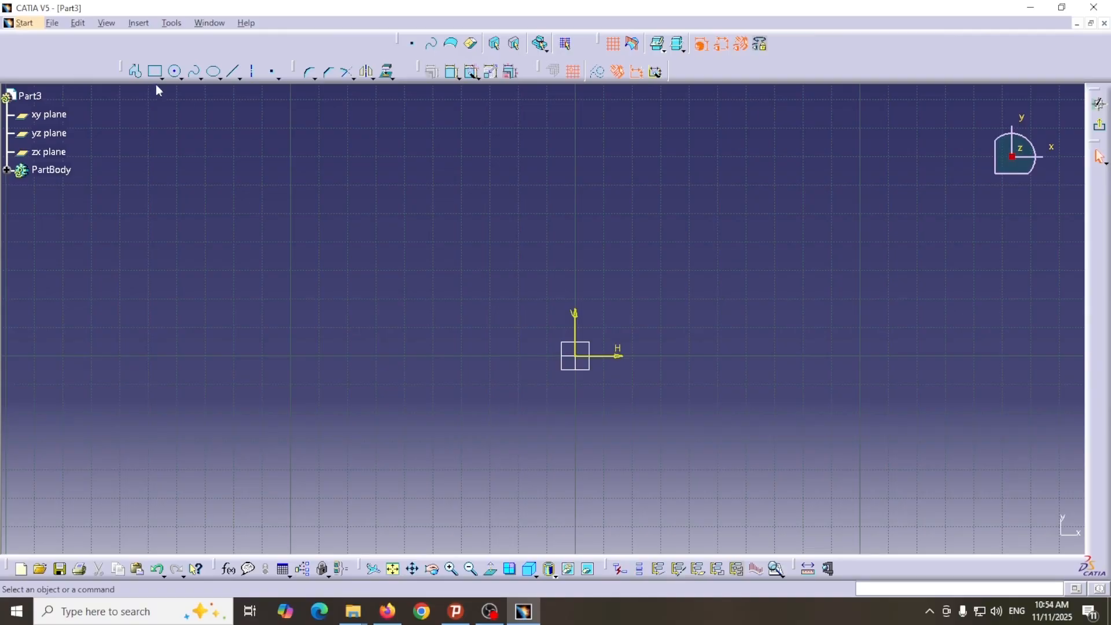
{"action": "left_click", "coordinate": [156, 73]}
{"action": "left_click", "coordinate": [688, 184]}
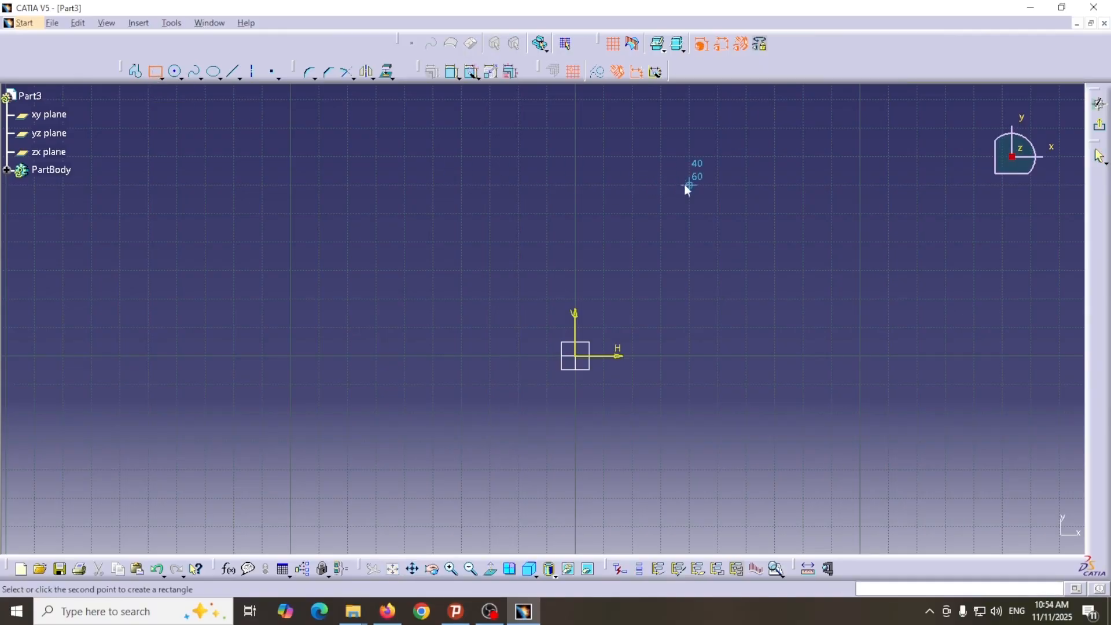
{"action": "left_click", "coordinate": [774, 242]}
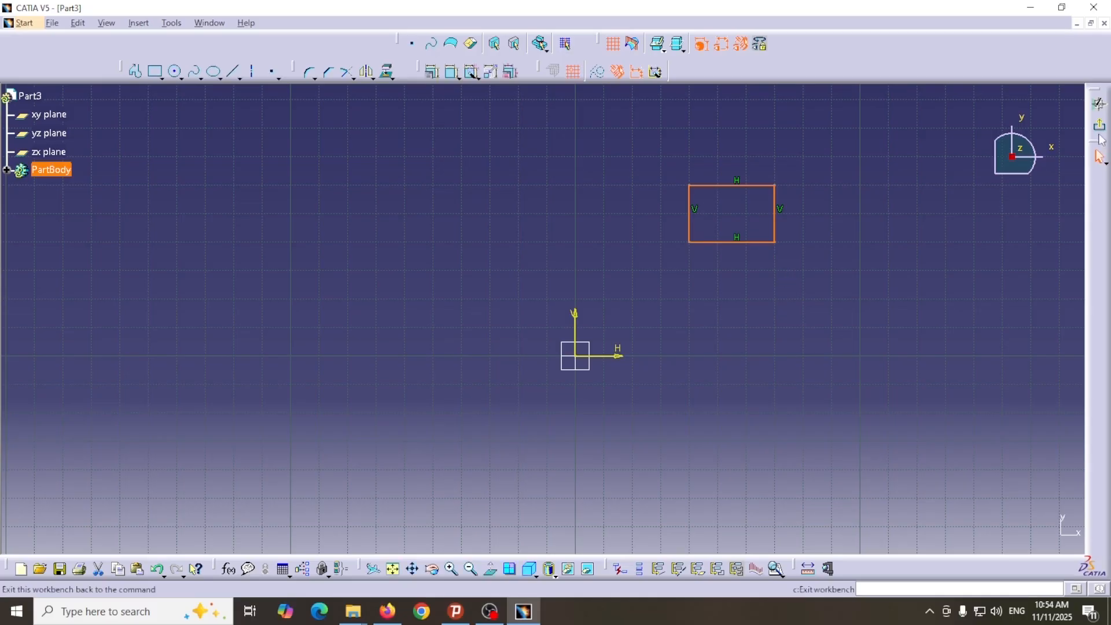
{"action": "left_click", "coordinate": [1101, 134]}
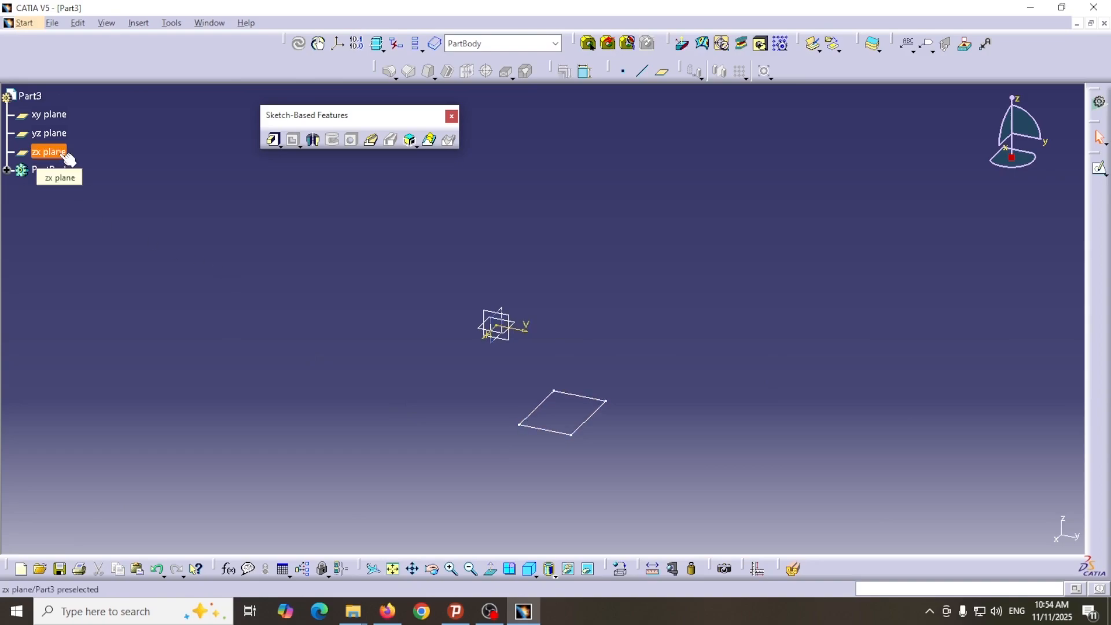
Step: Sketch a three-point arc on the zx plane, rising from about (-40, 20) mm across the vertical axis to about (40, 80) mm
{"action": "left_click", "coordinate": [498, 345]}
{"action": "left_click", "coordinate": [1099, 169]}
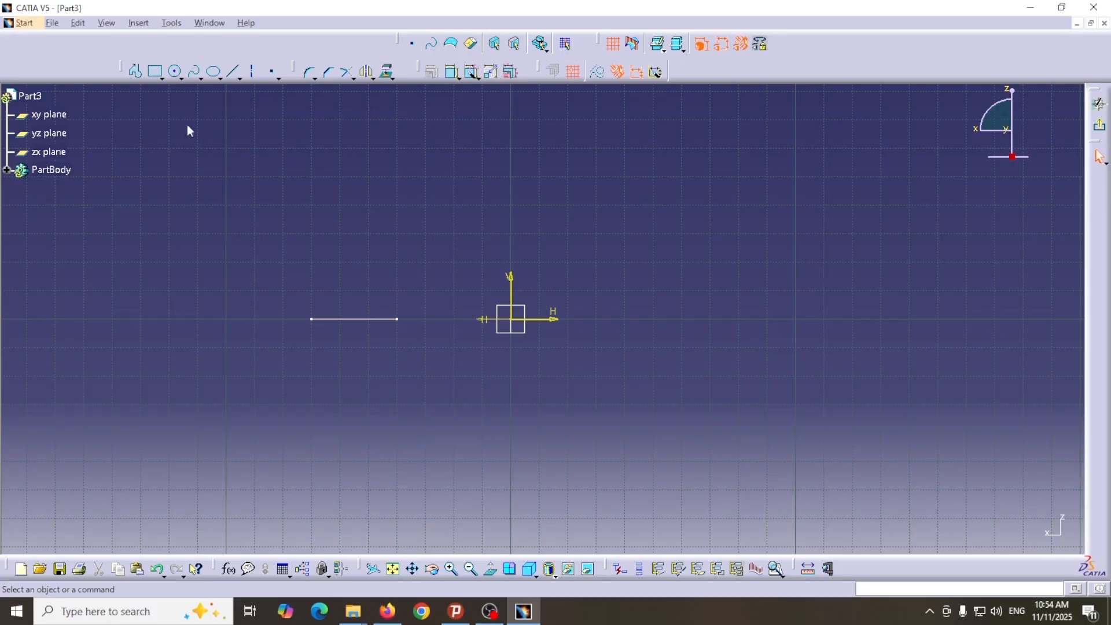
{"action": "left_click", "coordinate": [182, 78]}
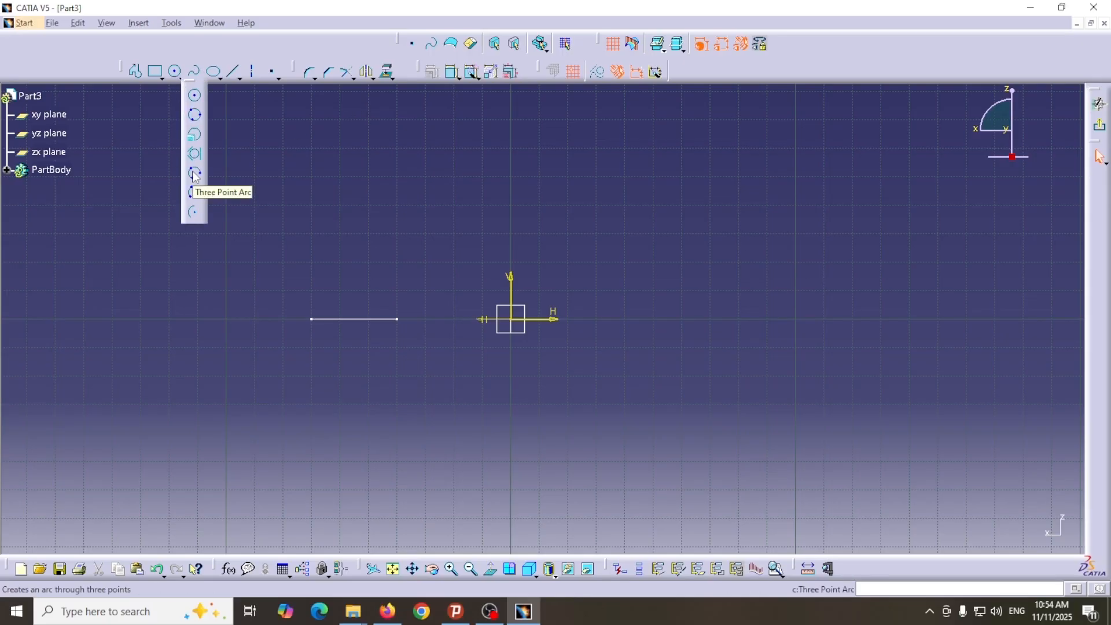
{"action": "left_click", "coordinate": [195, 174]}
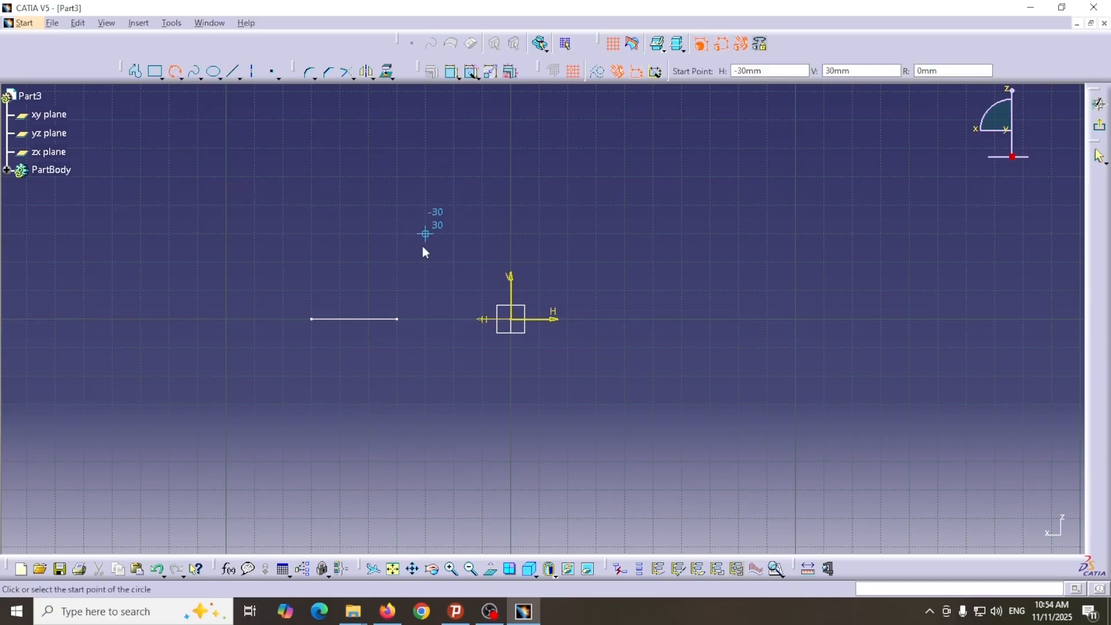
{"action": "left_click", "coordinate": [397, 262]}
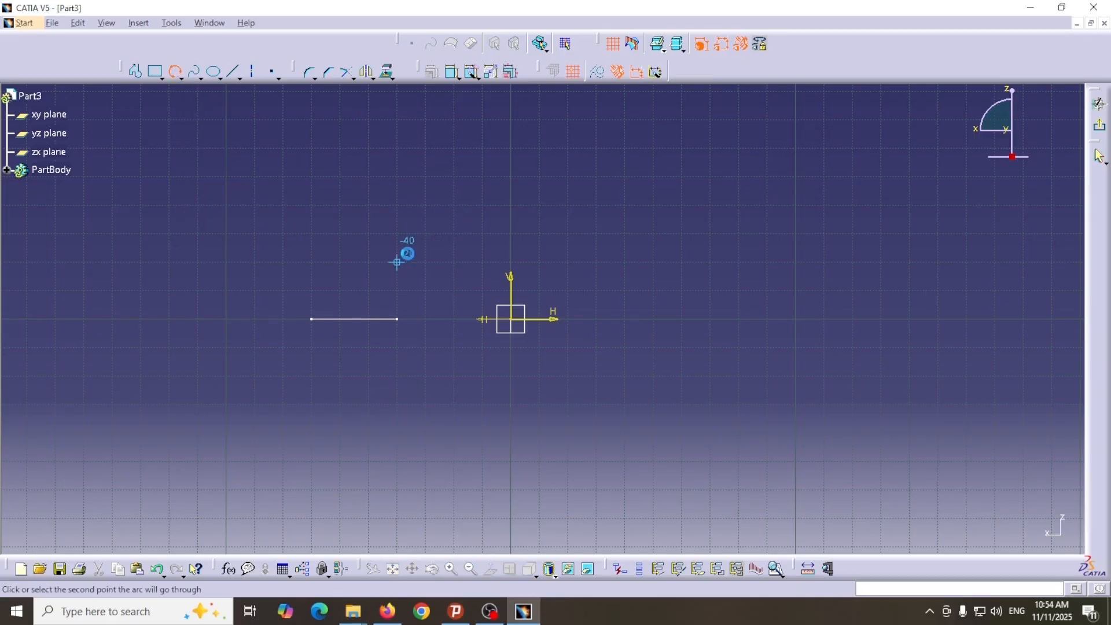
{"action": "left_click", "coordinate": [510, 150]}
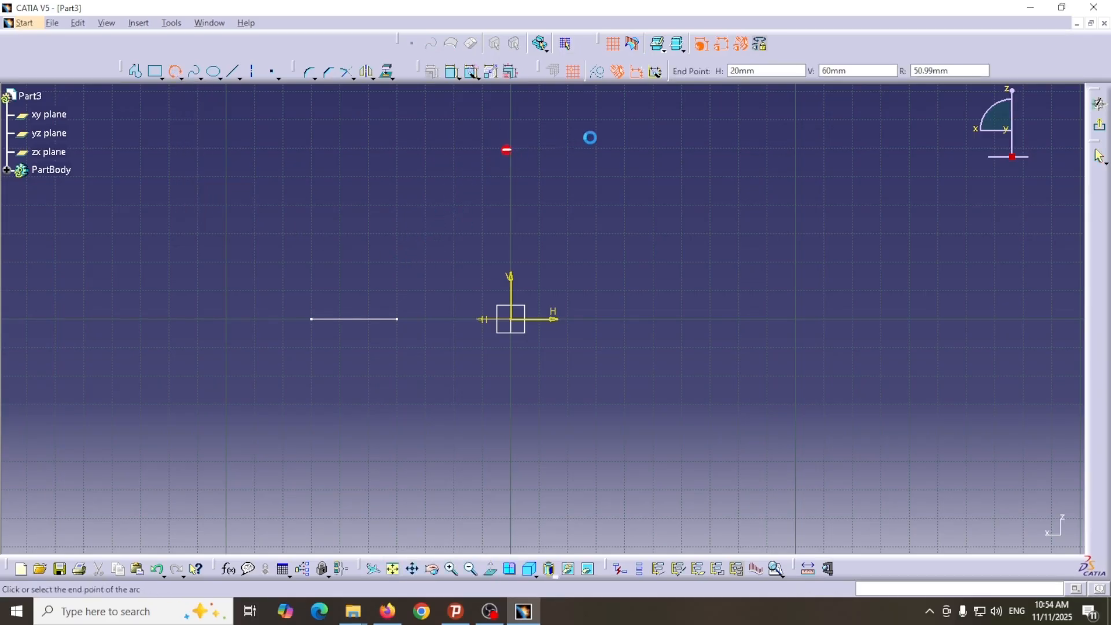
{"action": "left_click", "coordinate": [632, 105]}
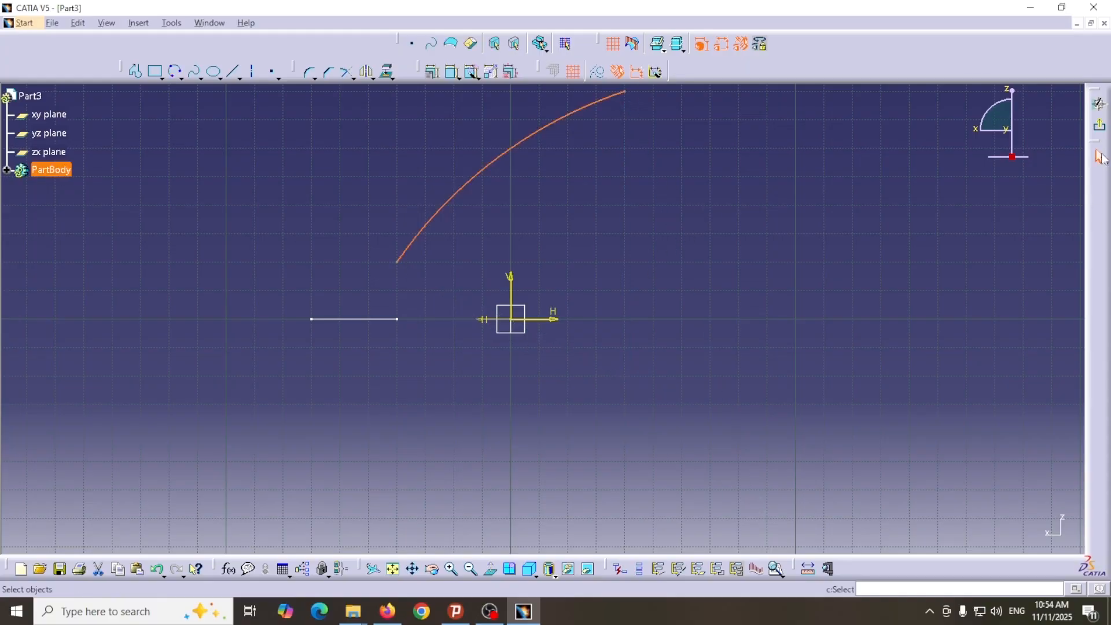
{"action": "left_click", "coordinate": [1099, 131]}
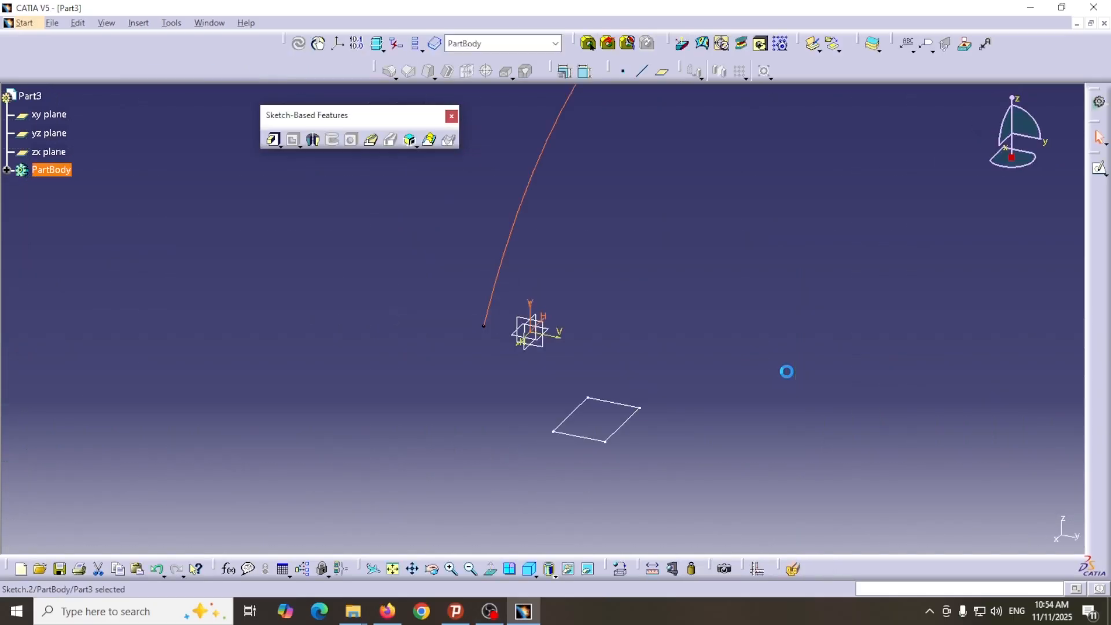
Step: Expand the part body and highlight the arc's sketch to check which entry it belongs to
{"action": "middle_click_drag", "start_coordinate": [394, 407], "coordinate": [448, 436]}
{"action": "middle_click_drag", "start_coordinate": [429, 375], "coordinate": [431, 400]}
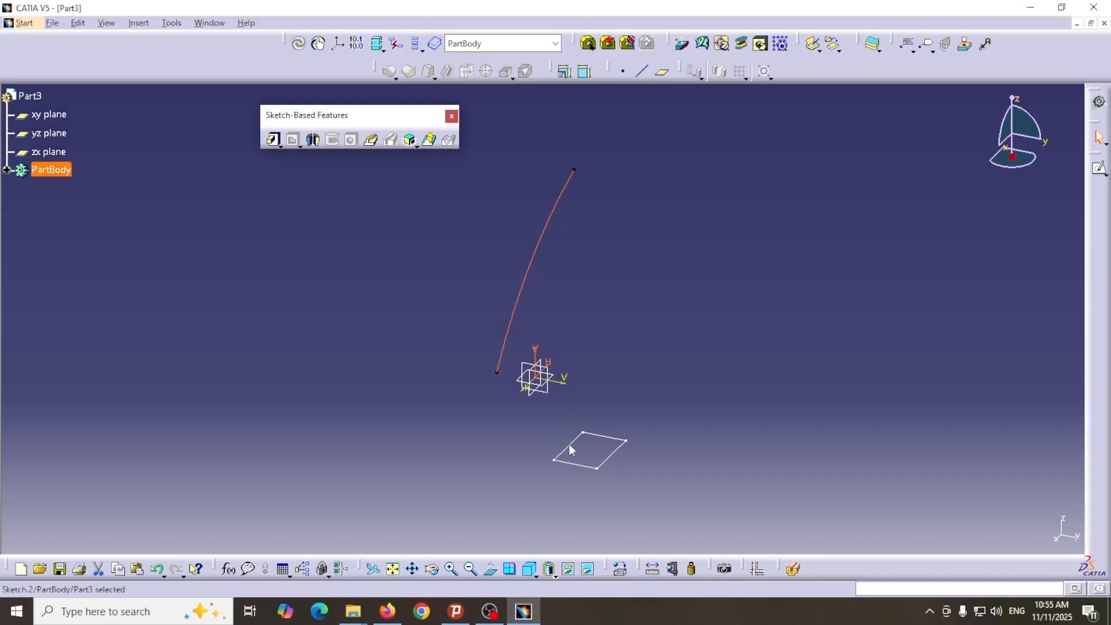
{"action": "left_click", "coordinate": [6, 169]}
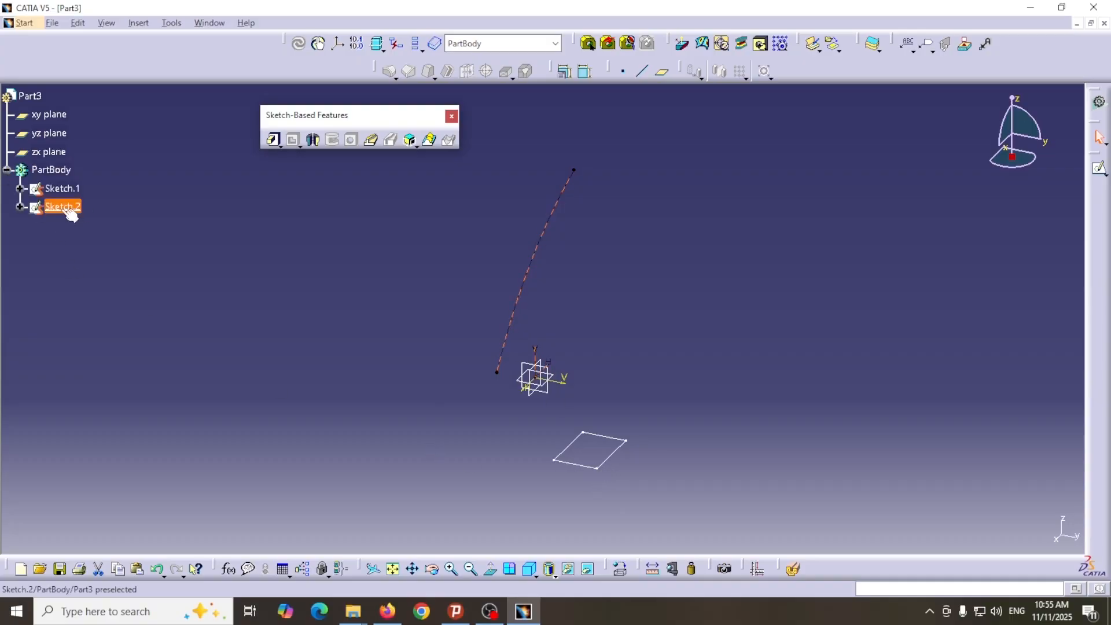
{"action": "left_click", "coordinate": [68, 210]}
{"action": "left_click", "coordinate": [373, 312]}
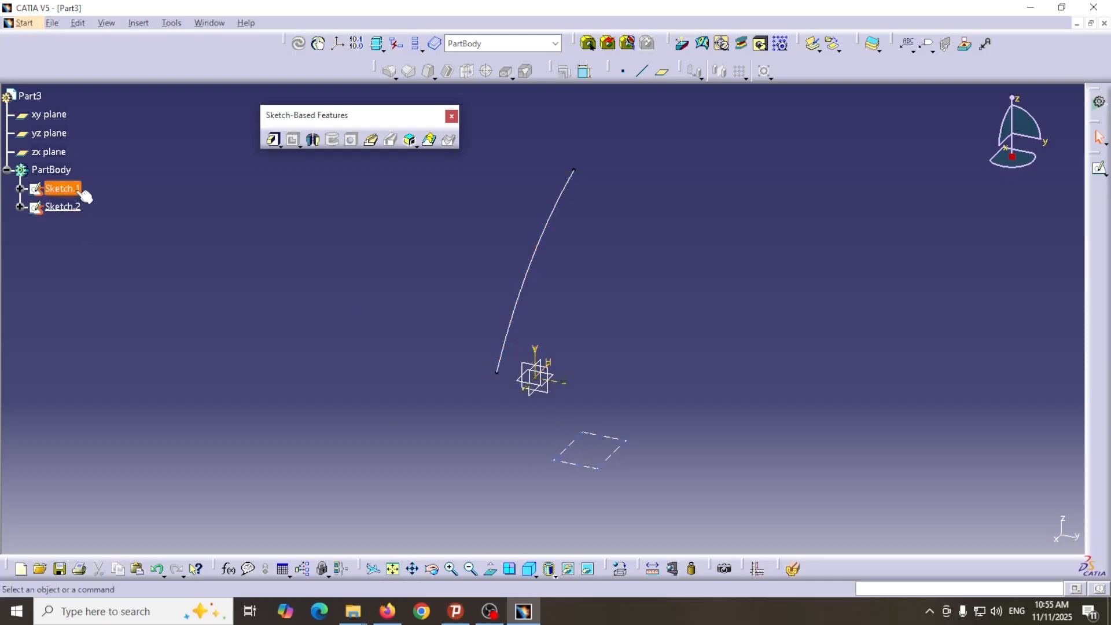
Step: Create a rib with the rectangle as profile and the arc as center curve, keeping the Keep angle profile control
{"action": "left_click", "coordinate": [372, 142]}
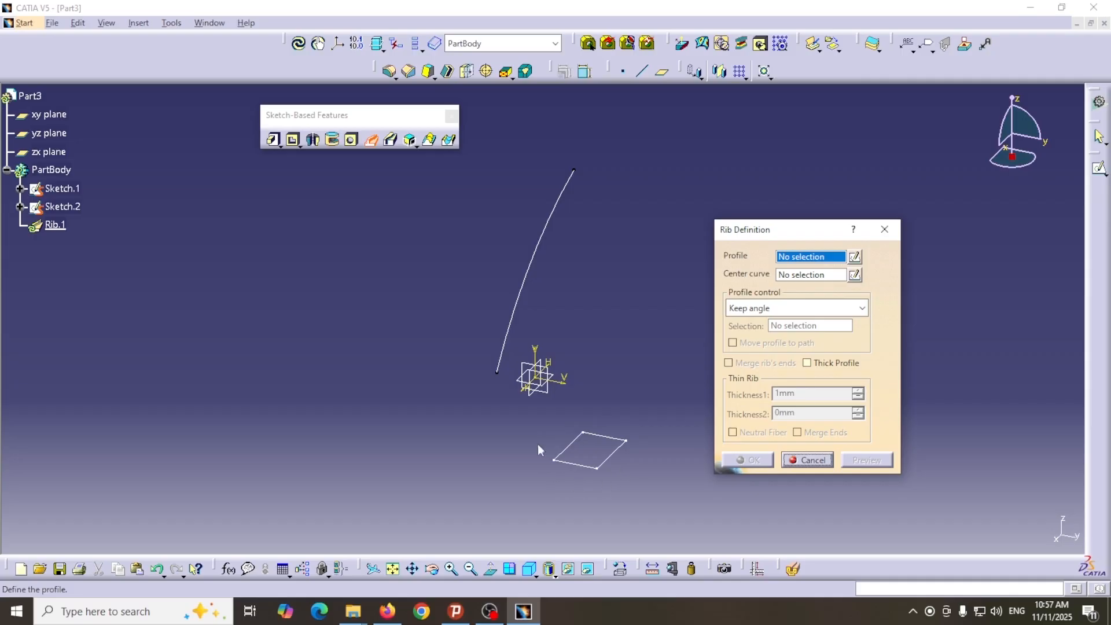
{"action": "left_click", "coordinate": [617, 459]}
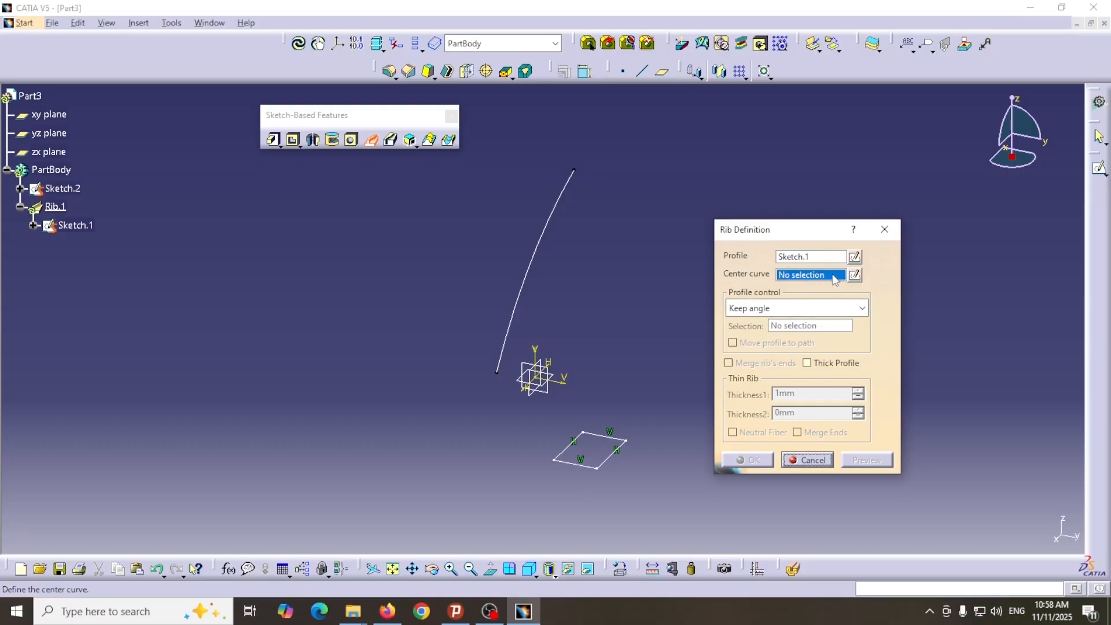
{"action": "left_click", "coordinate": [534, 280]}
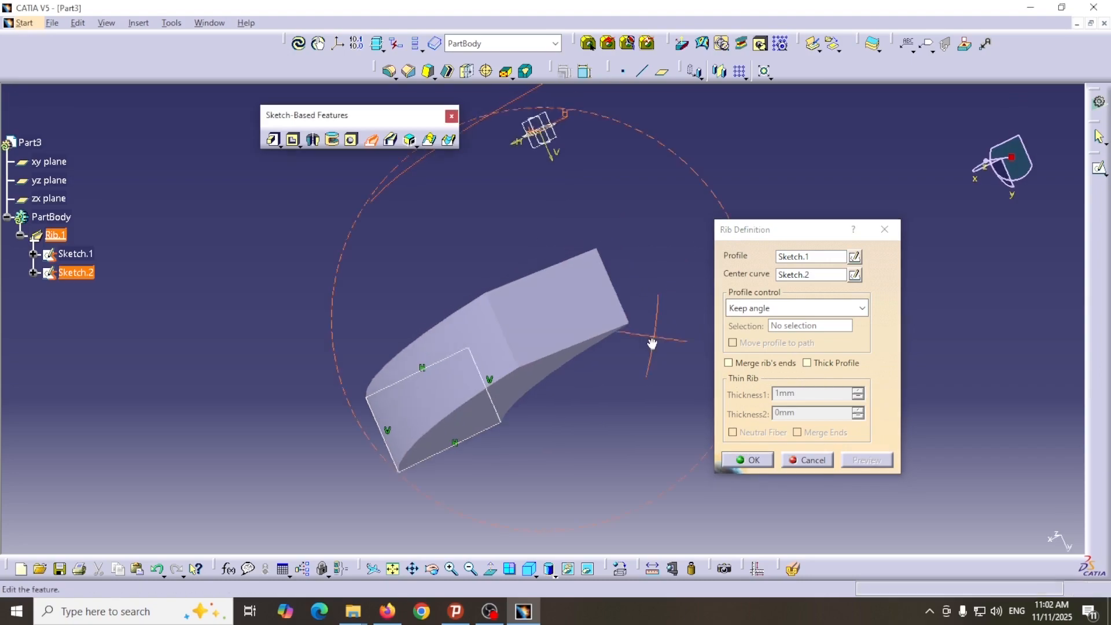
{"action": "mouse_move", "coordinate": [652, 342]}
{"action": "middle_mouse_down"}
{"action": "mouse_move", "coordinate": [551, 286]}
{"action": "mouse_move", "coordinate": [551, 349]}
{"action": "mouse_move", "coordinate": [595, 388]}
{"action": "mouse_move", "coordinate": [643, 335]}
{"action": "mouse_move", "coordinate": [657, 351]}
{"action": "middle_mouse_up"}
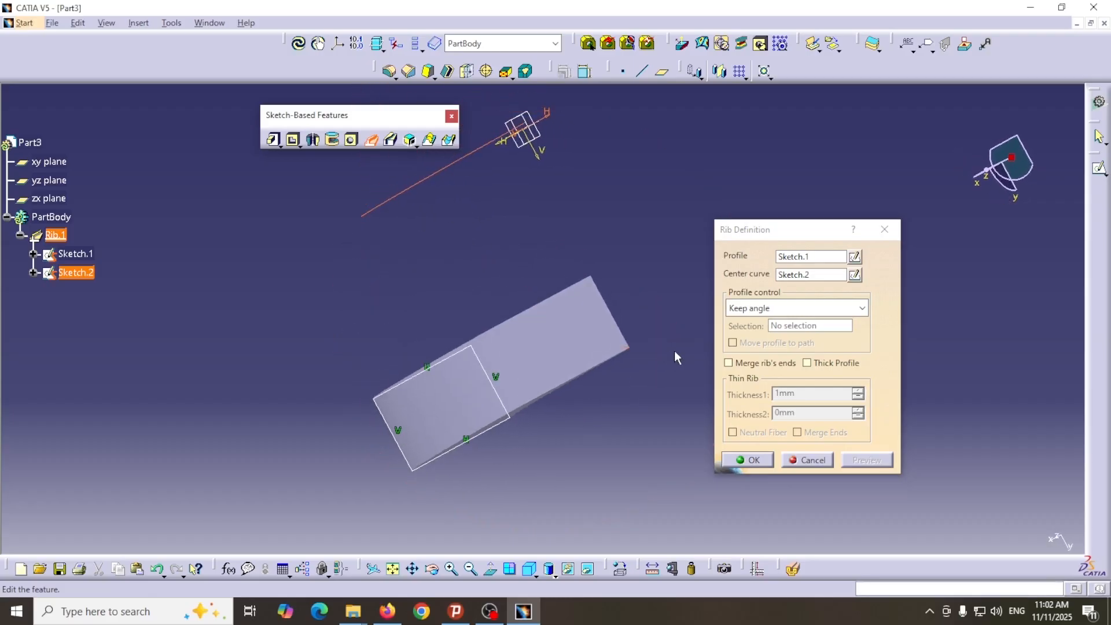
Step: Turn on the rib's thick profile, set Thickness1 to 2 mm and preview the hollow shape
{"action": "left_click", "coordinate": [806, 362]}
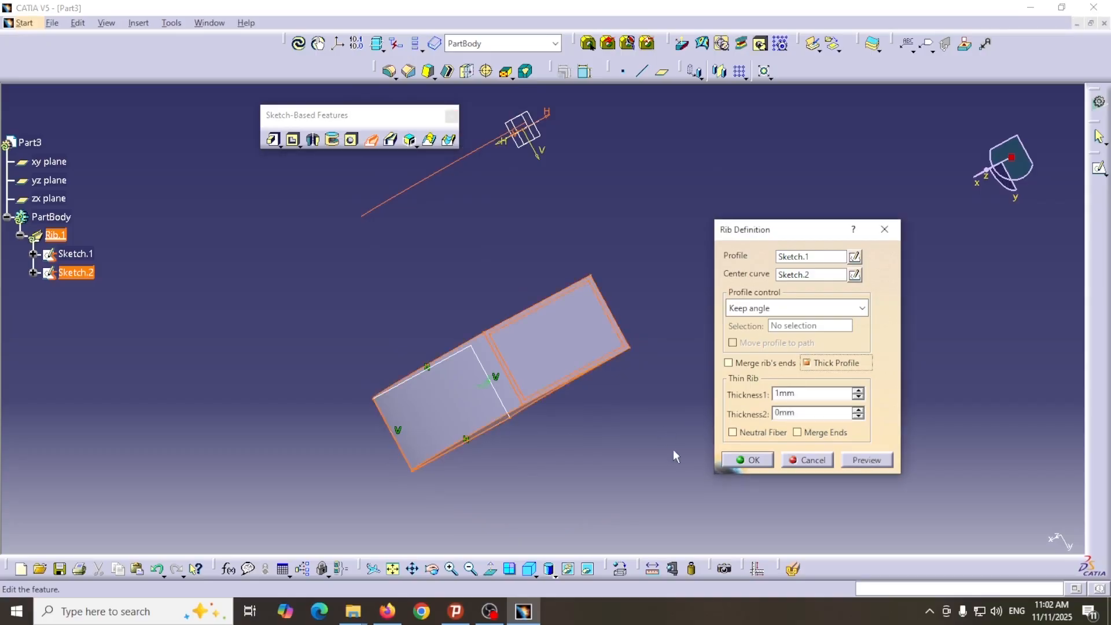
{"action": "left_click", "coordinate": [867, 460]}
{"action": "mouse_move", "coordinate": [658, 317]}
{"action": "middle_mouse_down"}
{"action": "mouse_move", "coordinate": [584, 296]}
{"action": "mouse_move", "coordinate": [583, 323]}
{"action": "mouse_move", "coordinate": [602, 350]}
{"action": "mouse_move", "coordinate": [644, 346]}
{"action": "mouse_move", "coordinate": [615, 370]}
{"action": "mouse_move", "coordinate": [610, 346]}
{"action": "mouse_move", "coordinate": [630, 339]}
{"action": "mouse_move", "coordinate": [662, 375]}
{"action": "middle_mouse_up"}
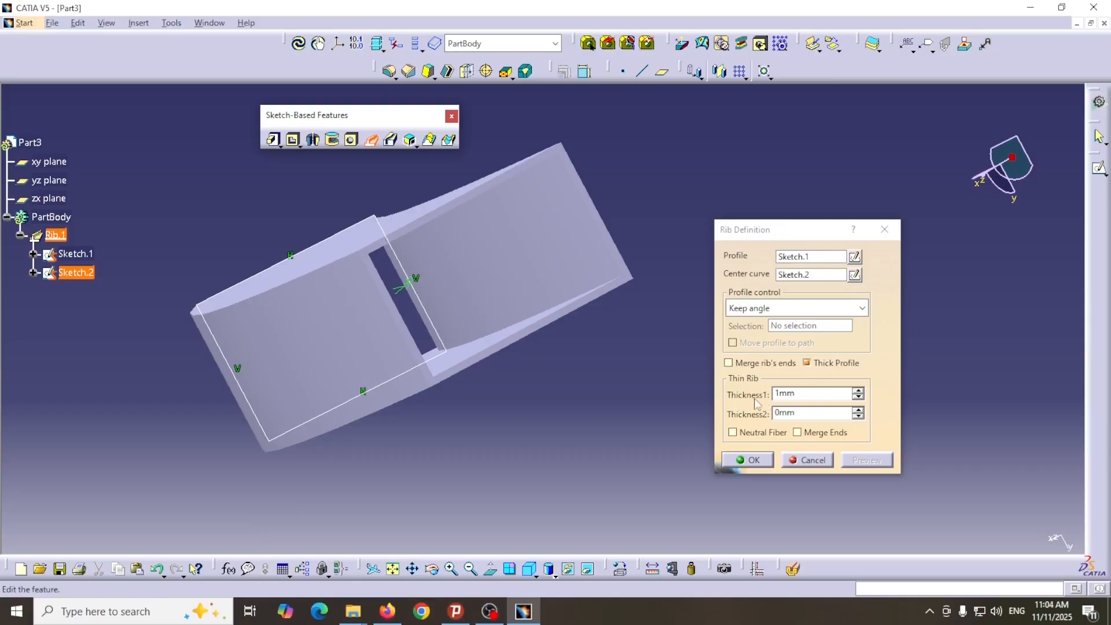
{"action": "double_click", "coordinate": [804, 397]}
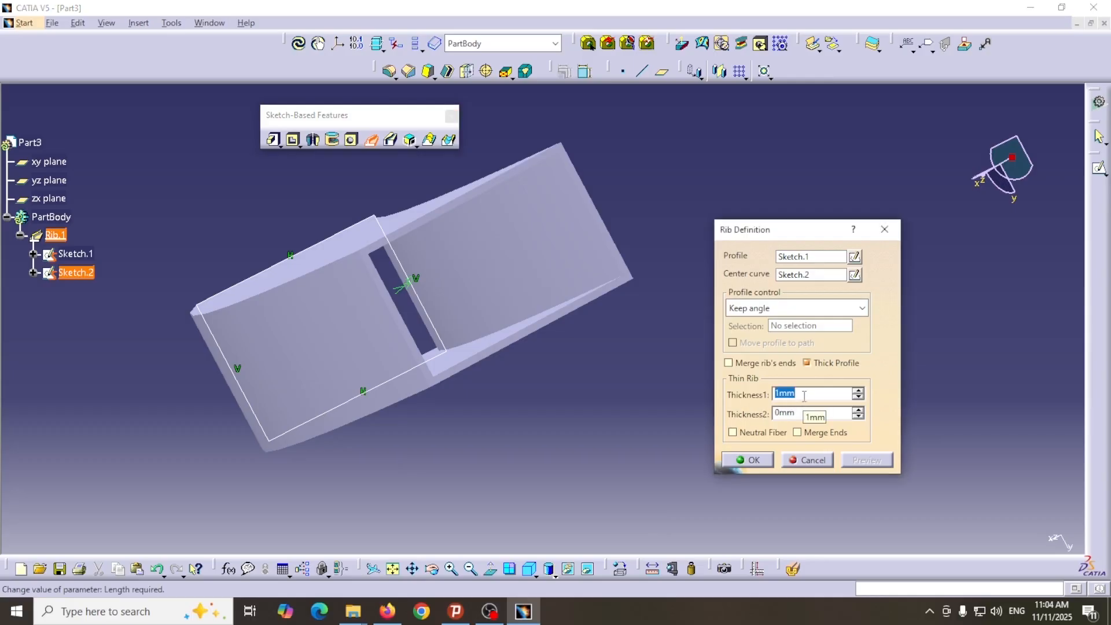
{"action": "type", "text": "2"}
{"action": "left_click", "coordinate": [868, 460]}
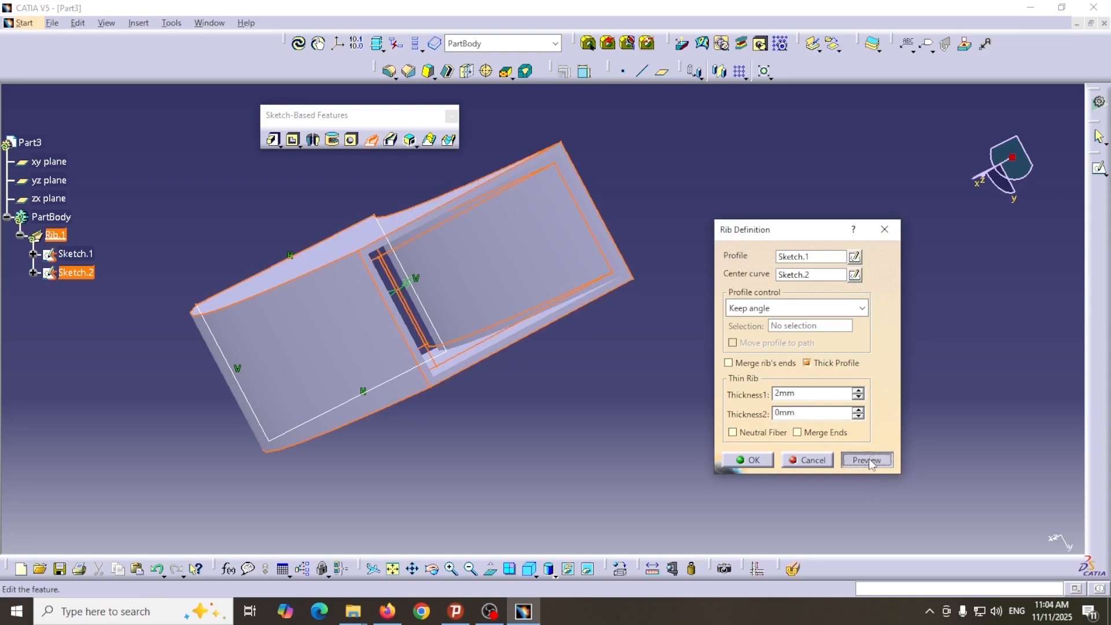
{"action": "mouse_move", "coordinate": [559, 404]}
{"action": "middle_mouse_down"}
{"action": "mouse_move", "coordinate": [551, 392]}
{"action": "mouse_move", "coordinate": [563, 400]}
{"action": "middle_mouse_up"}
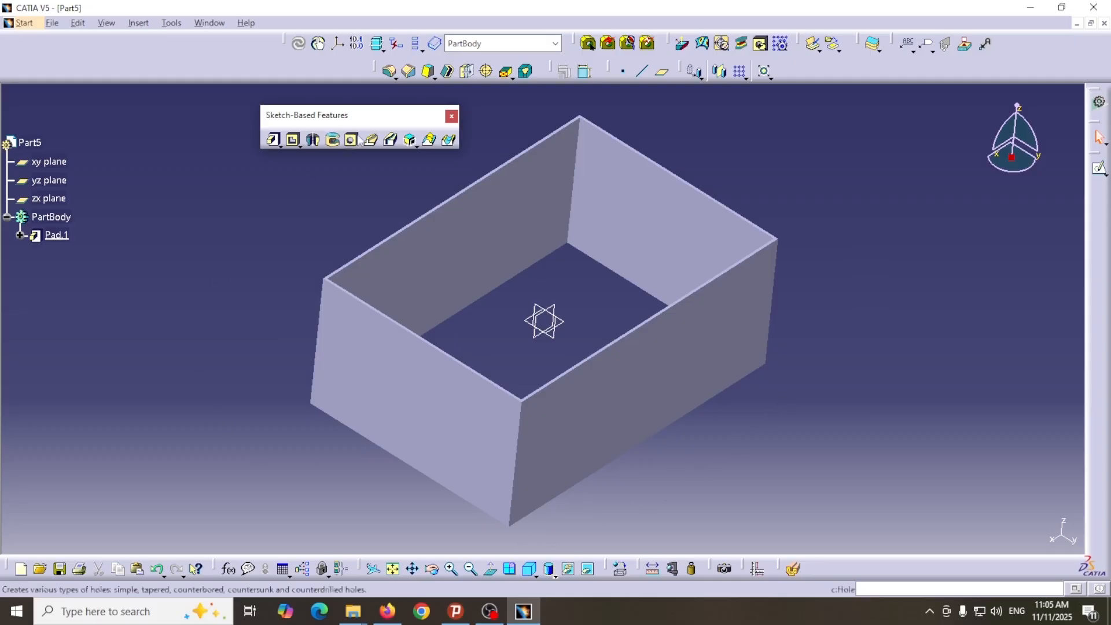
Step: Sketch a small circle centred on the origin on the yz plane, inside the hollow rectangular pad
{"action": "left_click", "coordinate": [58, 182]}
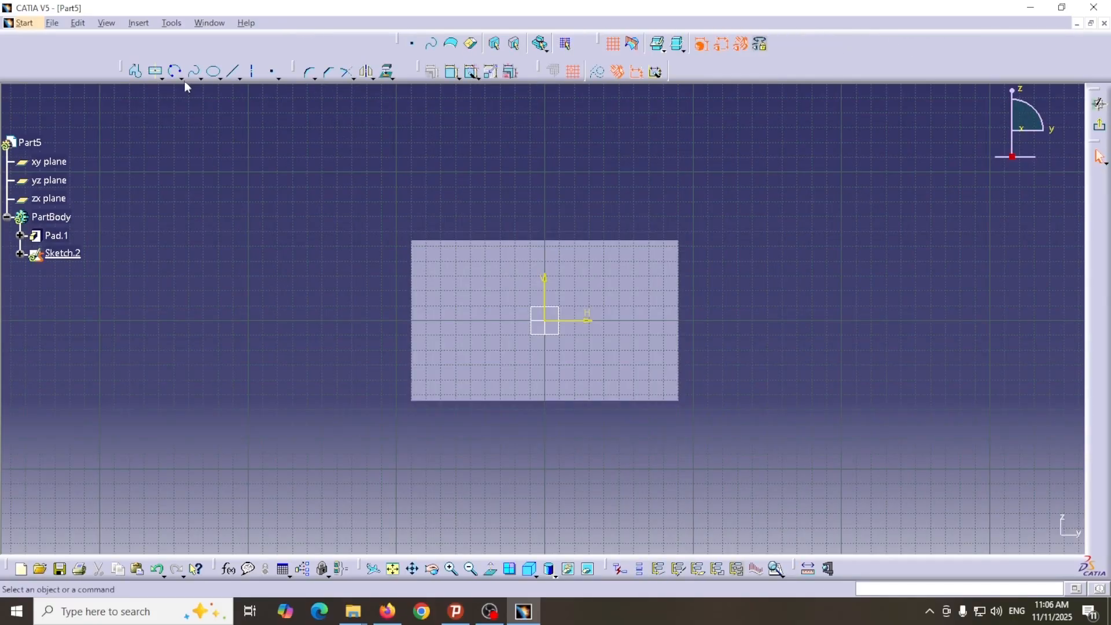
{"action": "left_click", "coordinate": [181, 77]}
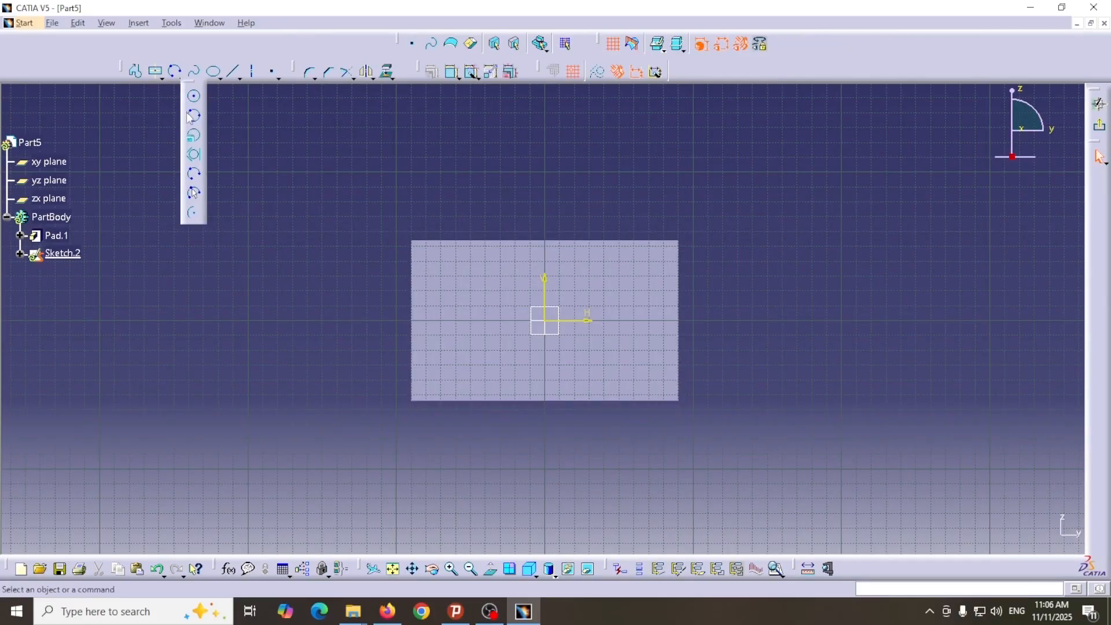
{"action": "left_click", "coordinate": [197, 100]}
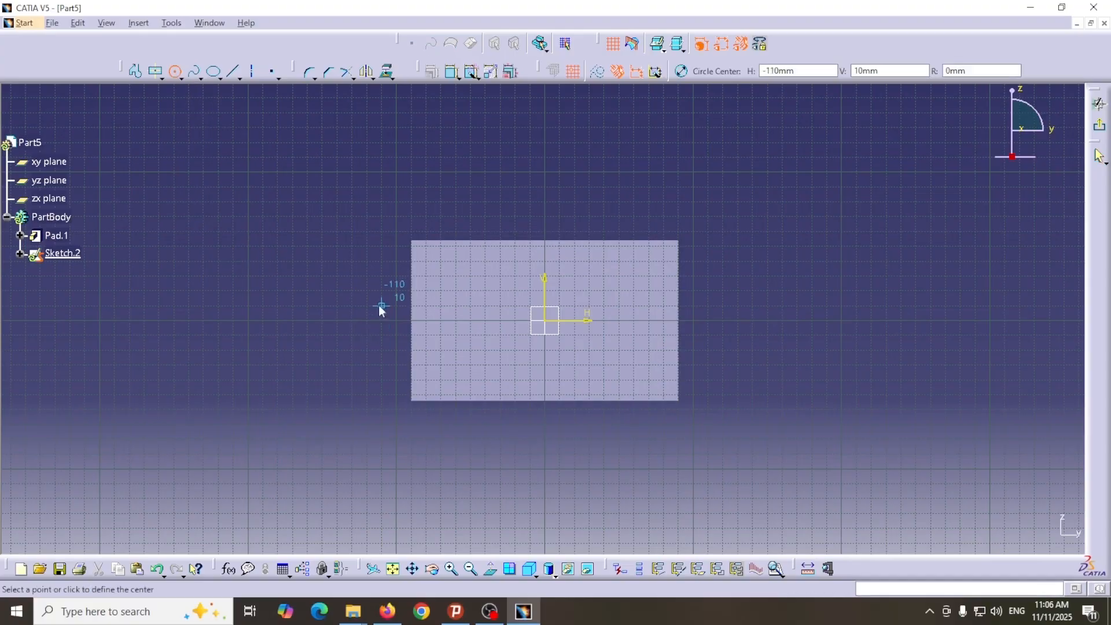
{"action": "left_click", "coordinate": [552, 326]}
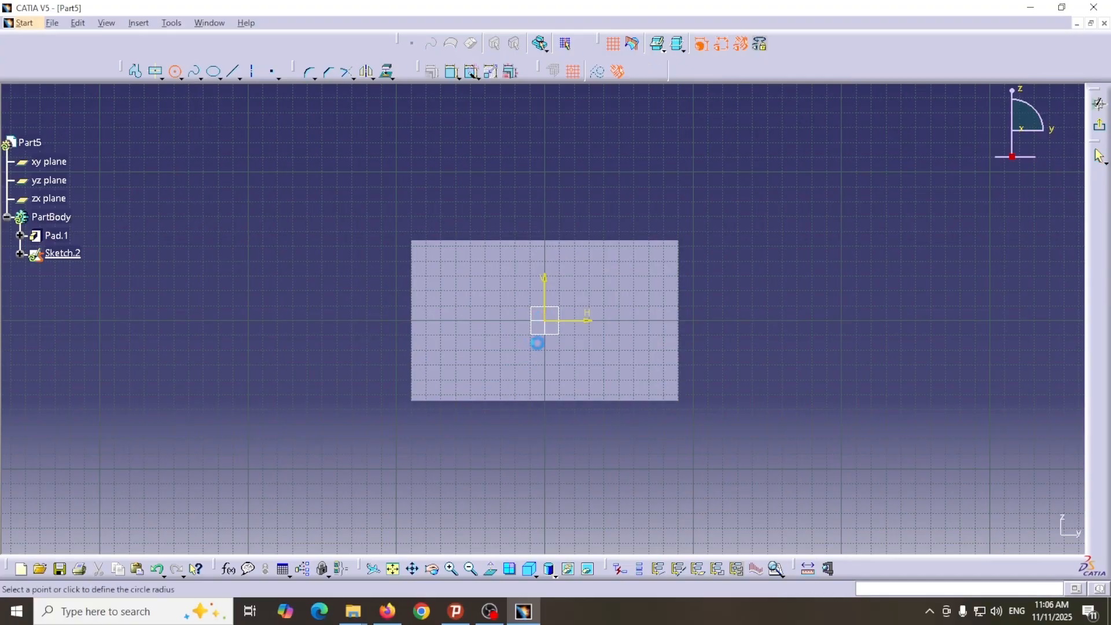
{"action": "left_click", "coordinate": [540, 340]}
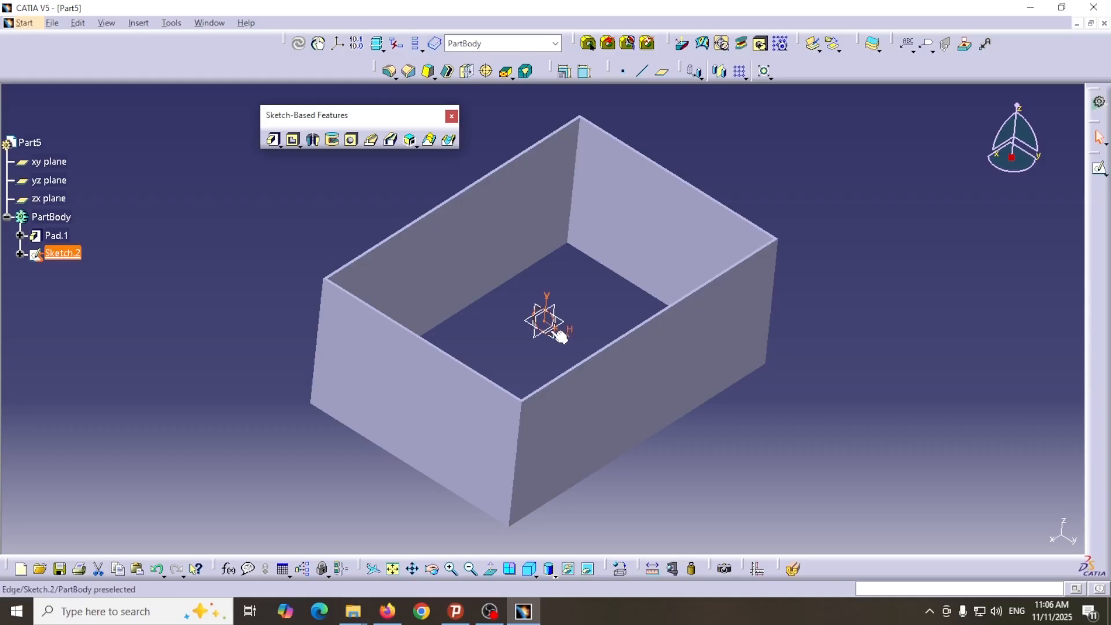
Step: Sketch a shallow three-point arc on the xy plane, passing beside the origin inside the hollow rectangular pad
{"action": "left_click", "coordinate": [51, 164]}
{"action": "left_click", "coordinate": [1100, 169]}
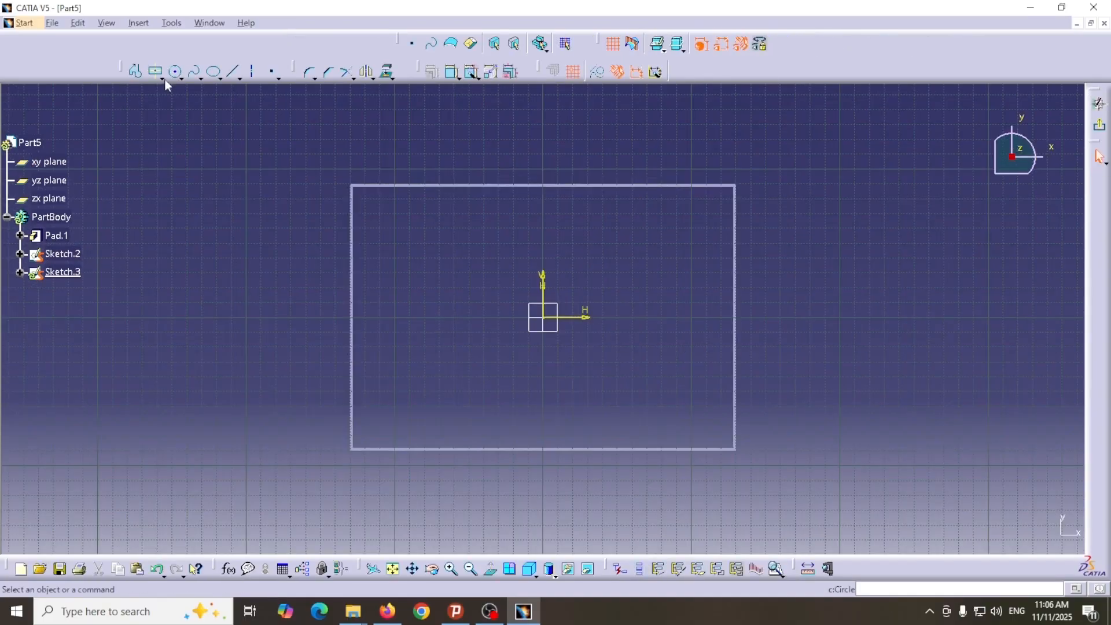
{"action": "left_click", "coordinate": [180, 76]}
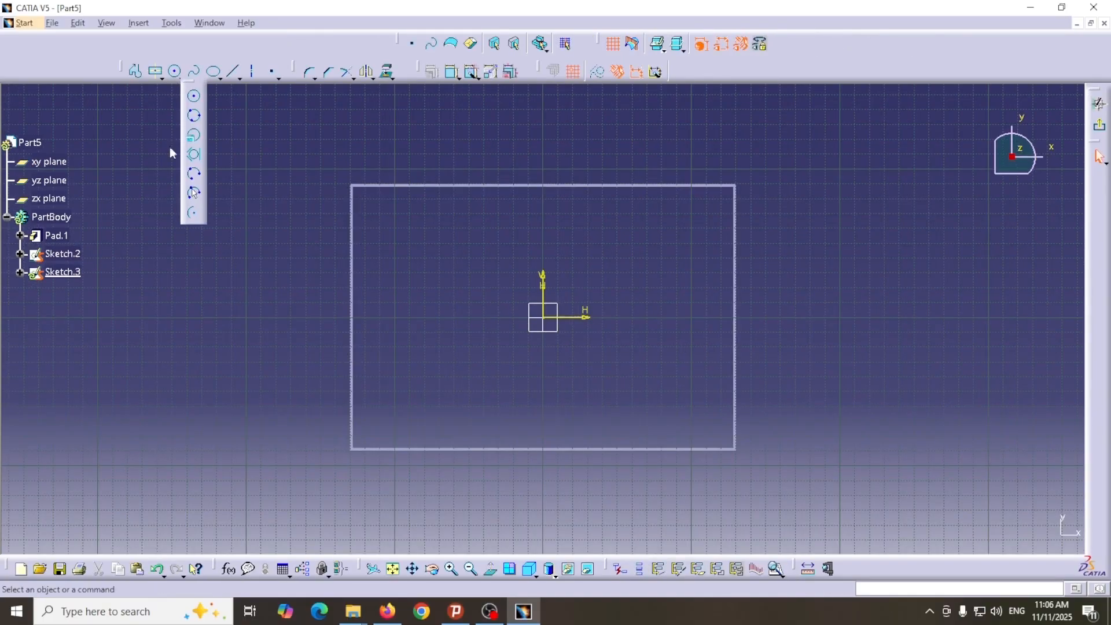
{"action": "left_click", "coordinate": [194, 176]}
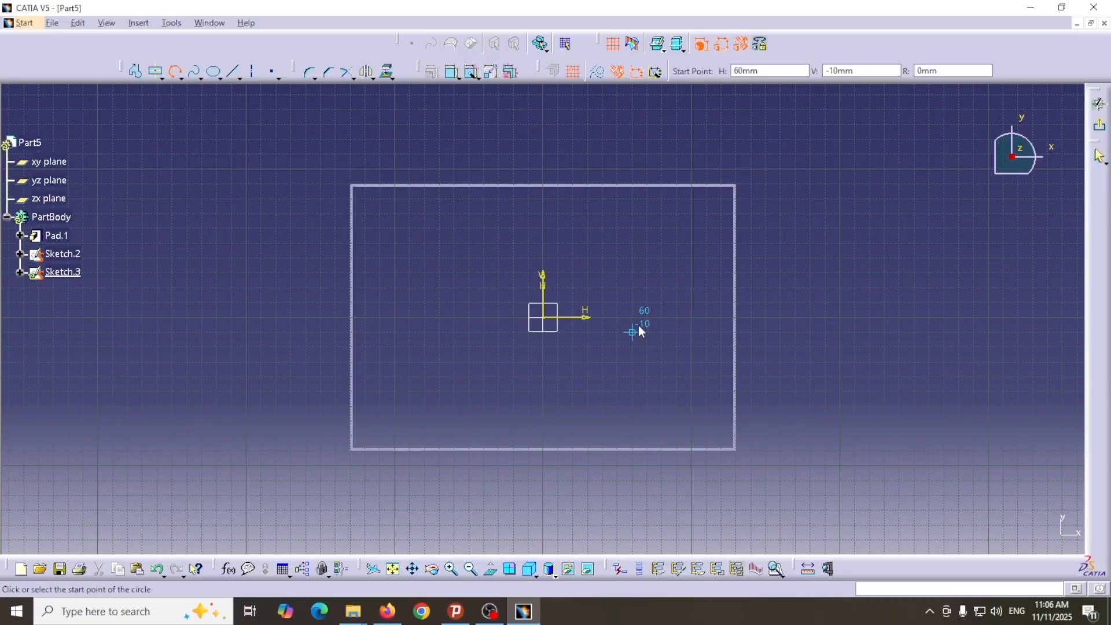
{"action": "left_click", "coordinate": [662, 302]}
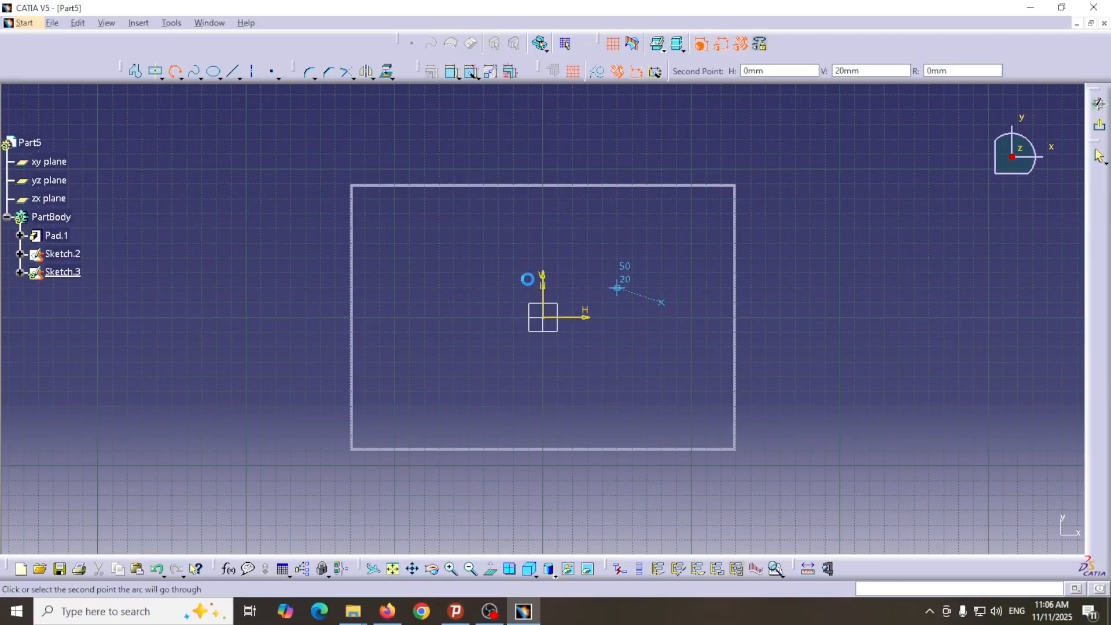
{"action": "left_click", "coordinate": [521, 277]}
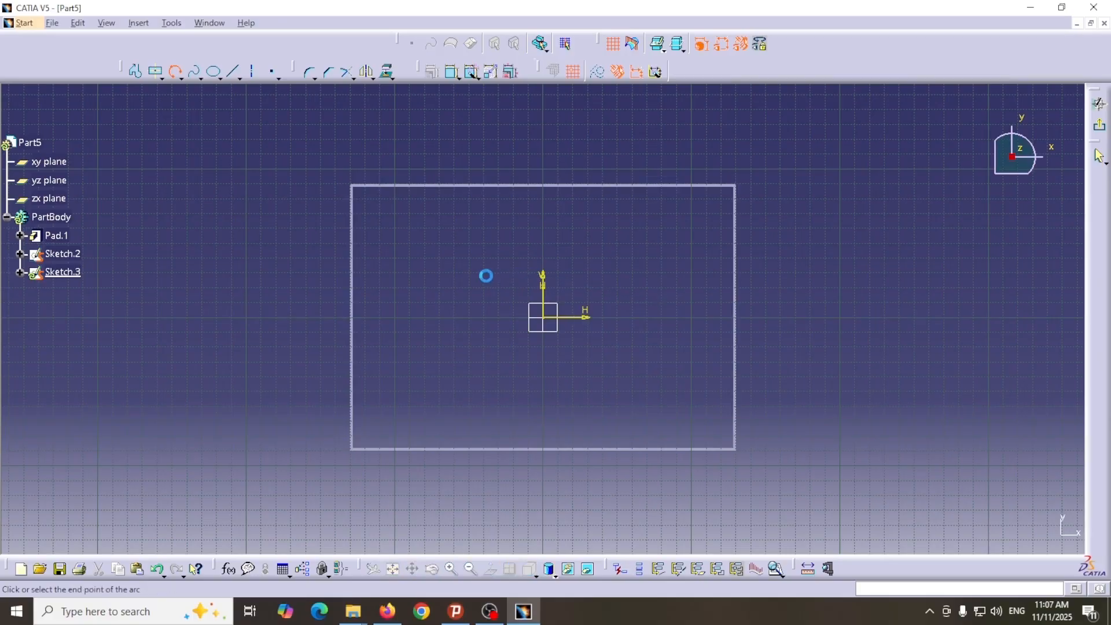
{"action": "left_click", "coordinate": [447, 271]}
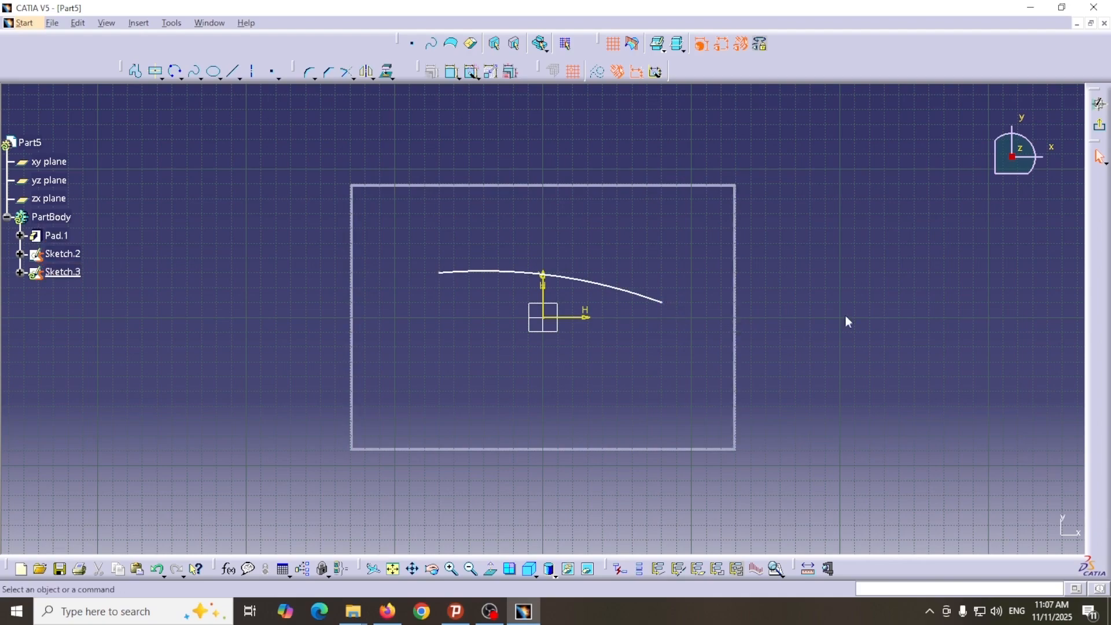
{"action": "left_click", "coordinate": [1099, 125]}
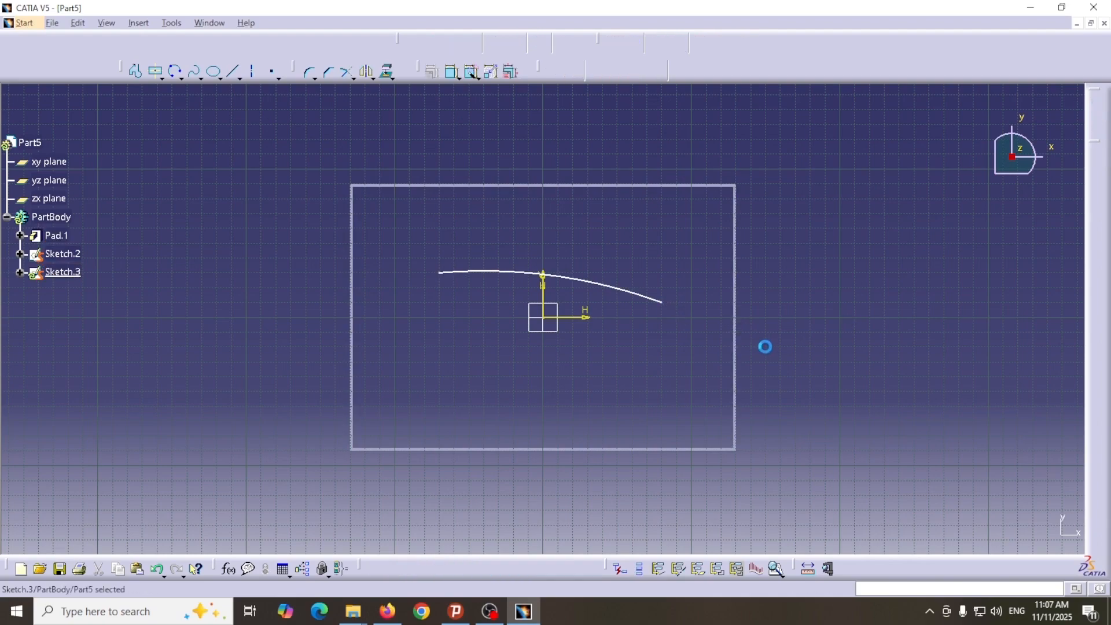
{"action": "left_click", "coordinate": [796, 439]}
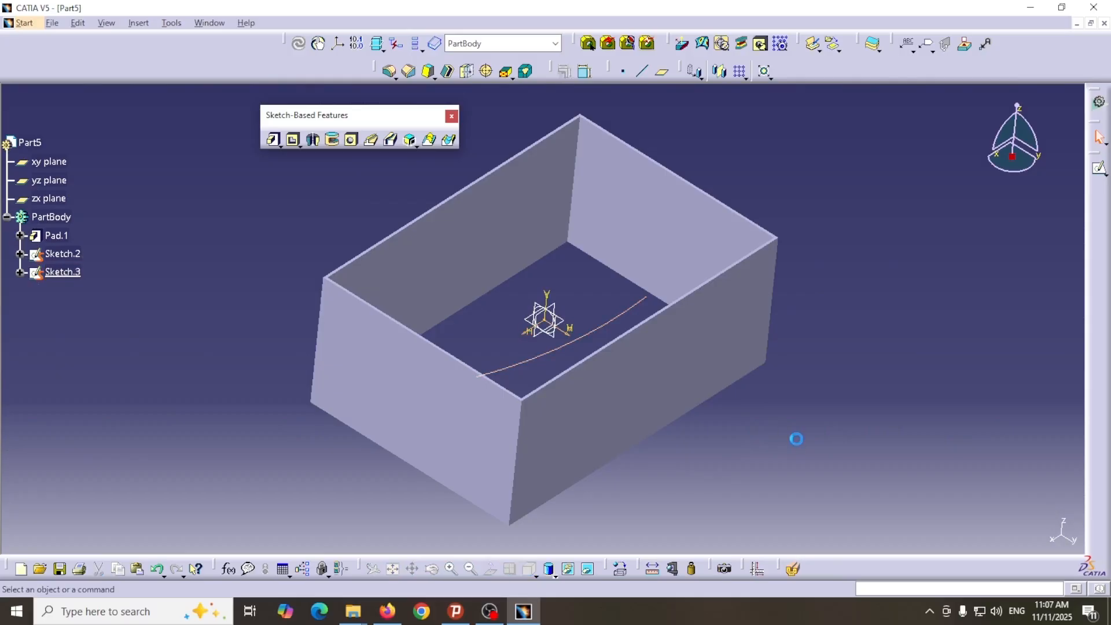
Step: Define a rib with the small circle as profile and the arc as center curve, using the Keep angle profile control
{"action": "left_click", "coordinate": [531, 573]}
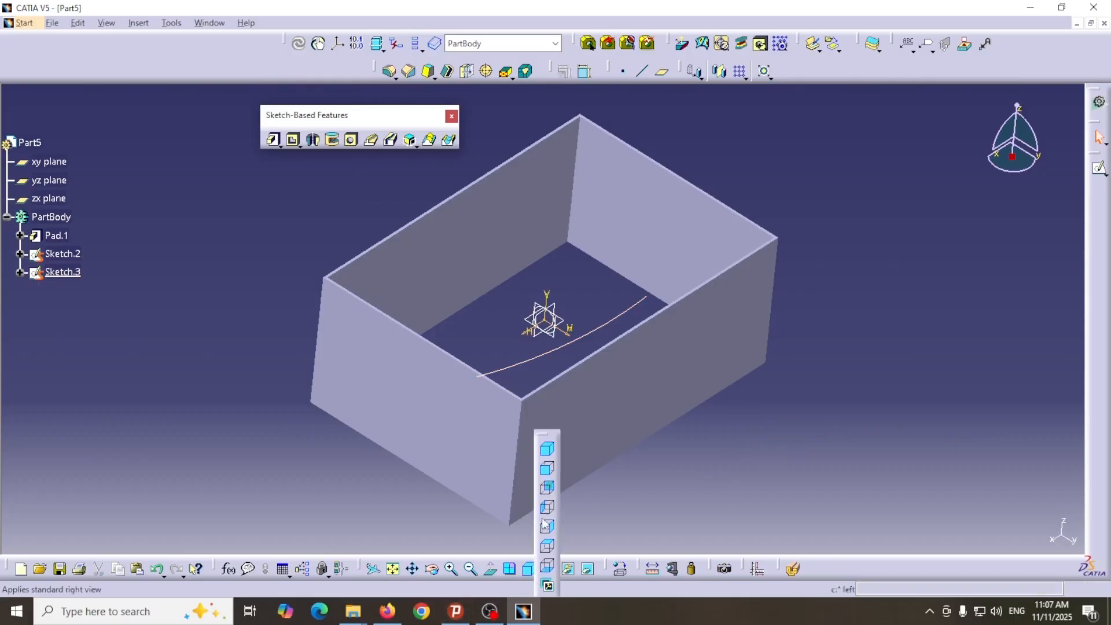
{"action": "left_click", "coordinate": [566, 545]}
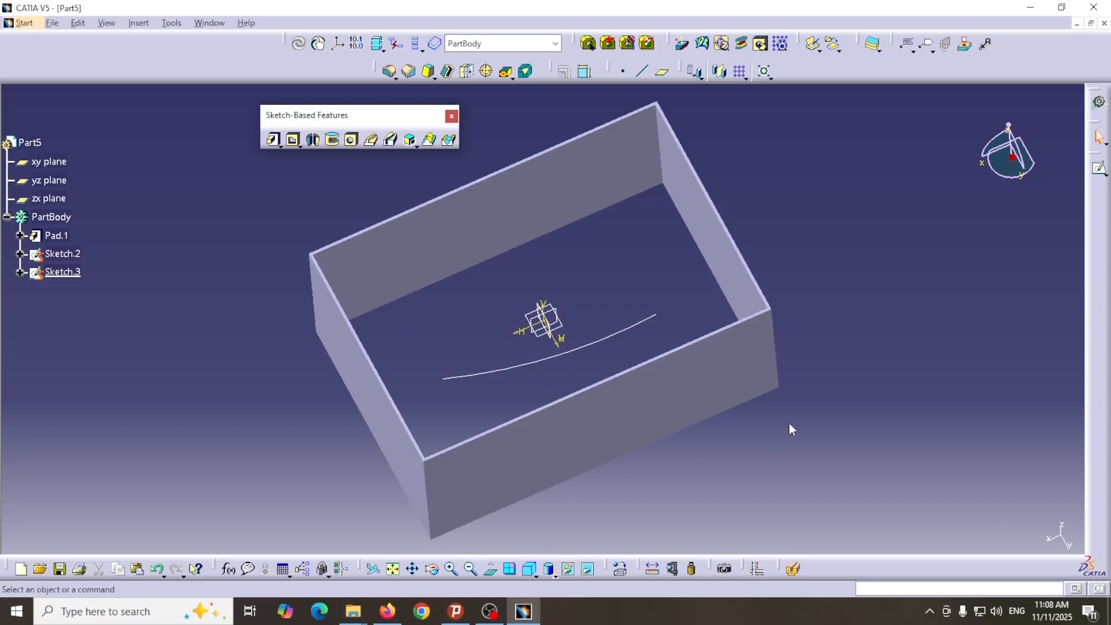
{"action": "left_click", "coordinate": [371, 146]}
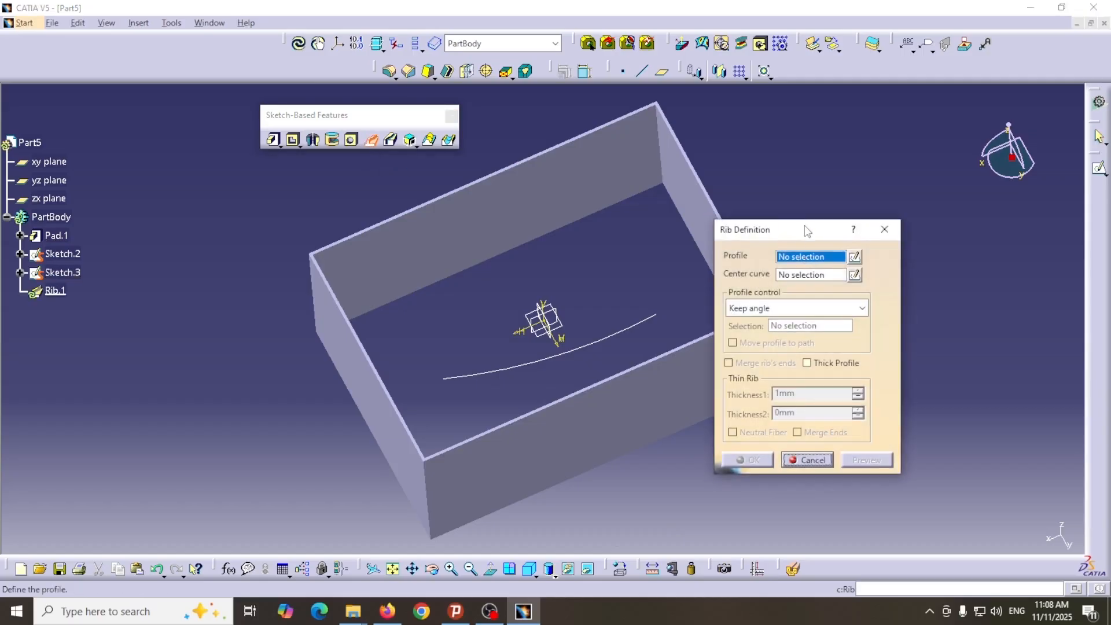
{"action": "left_click_drag", "start_coordinate": [808, 231], "coordinate": [882, 217]}
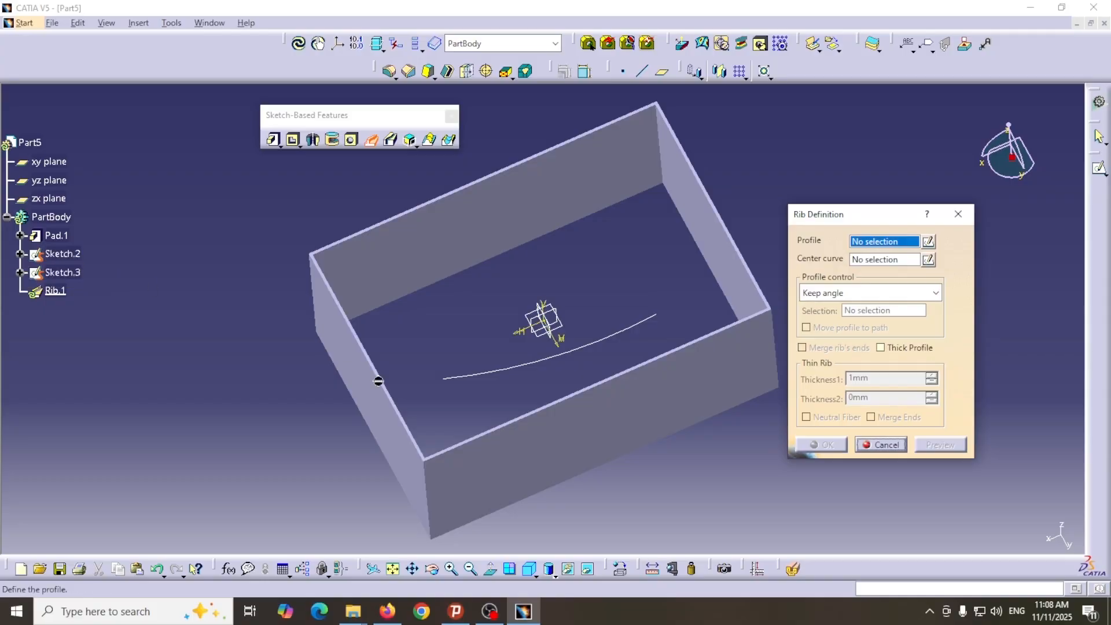
{"action": "middle_click_drag", "start_coordinate": [467, 350], "coordinate": [479, 225]}
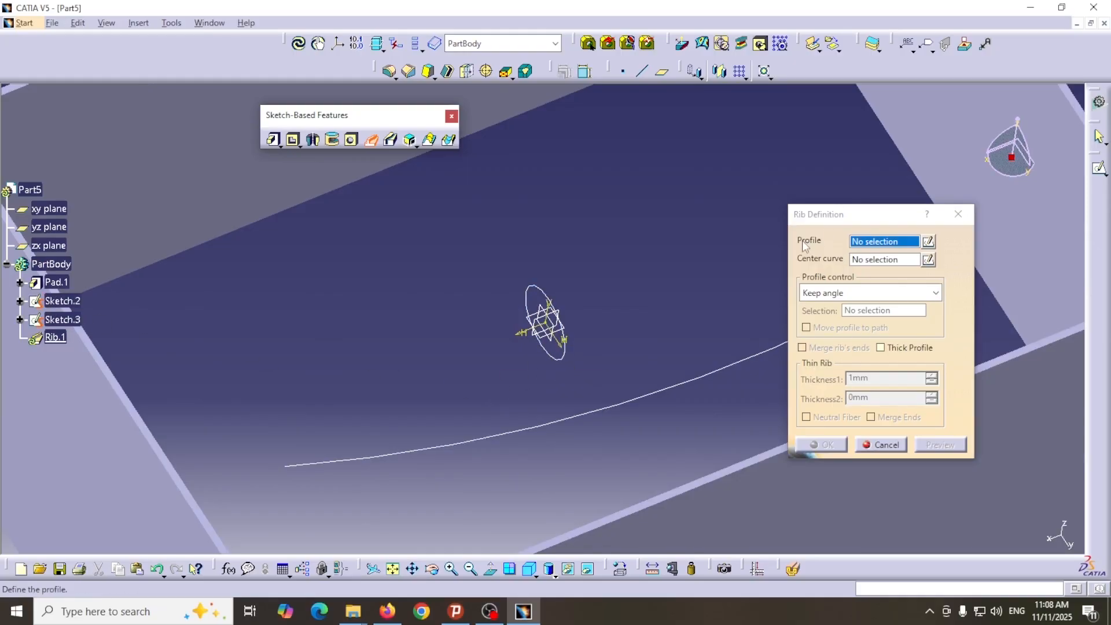
{"action": "left_click", "coordinate": [553, 367]}
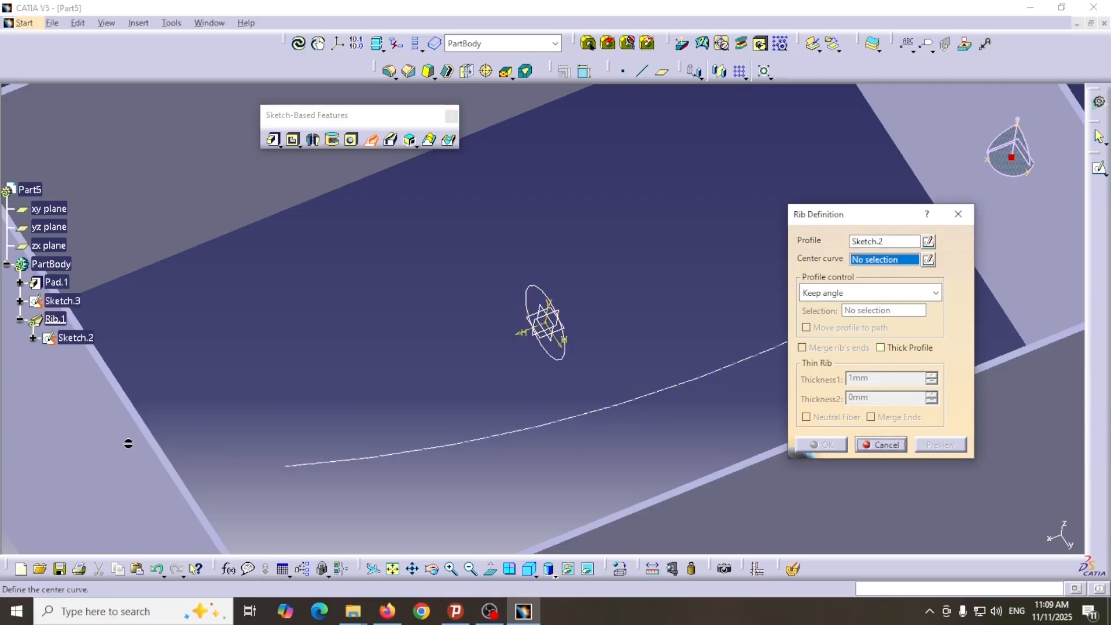
{"action": "left_click", "coordinate": [478, 440]}
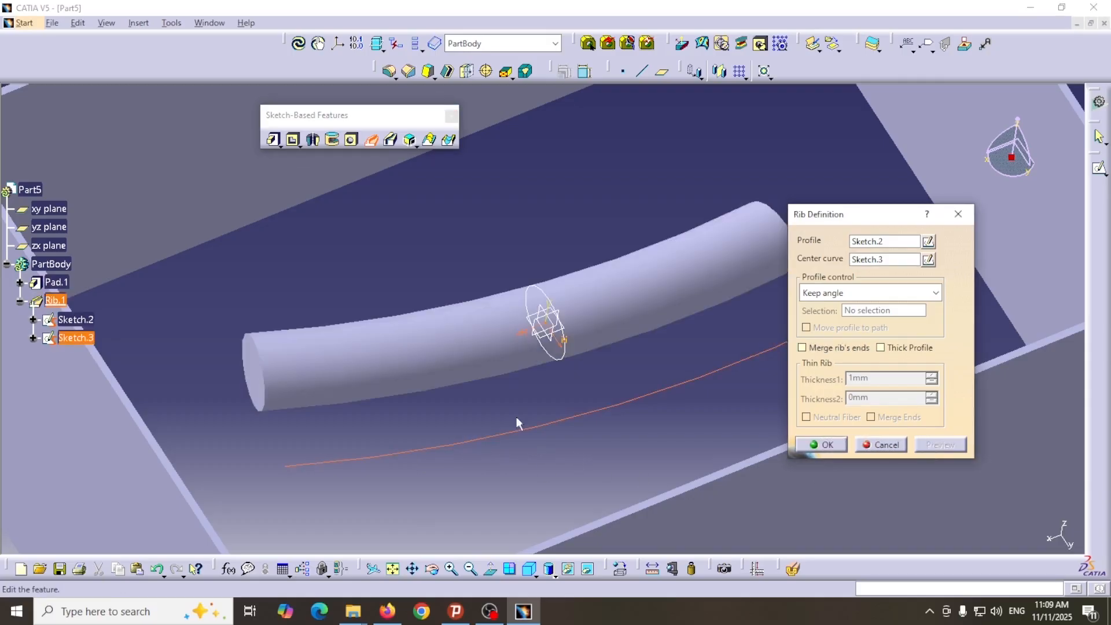
{"action": "middle_click_drag", "start_coordinate": [517, 418], "coordinate": [517, 461]}
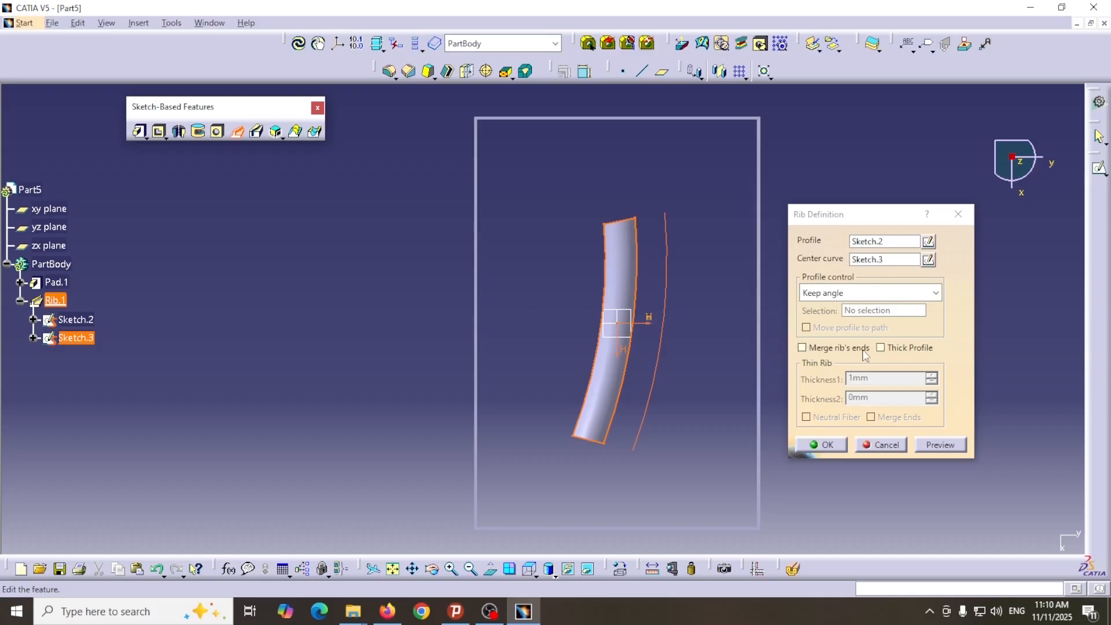
Step: Try to merge the rib's ends with the surrounding pad walls, and abandon the rib definition
{"action": "left_click", "coordinate": [803, 349]}
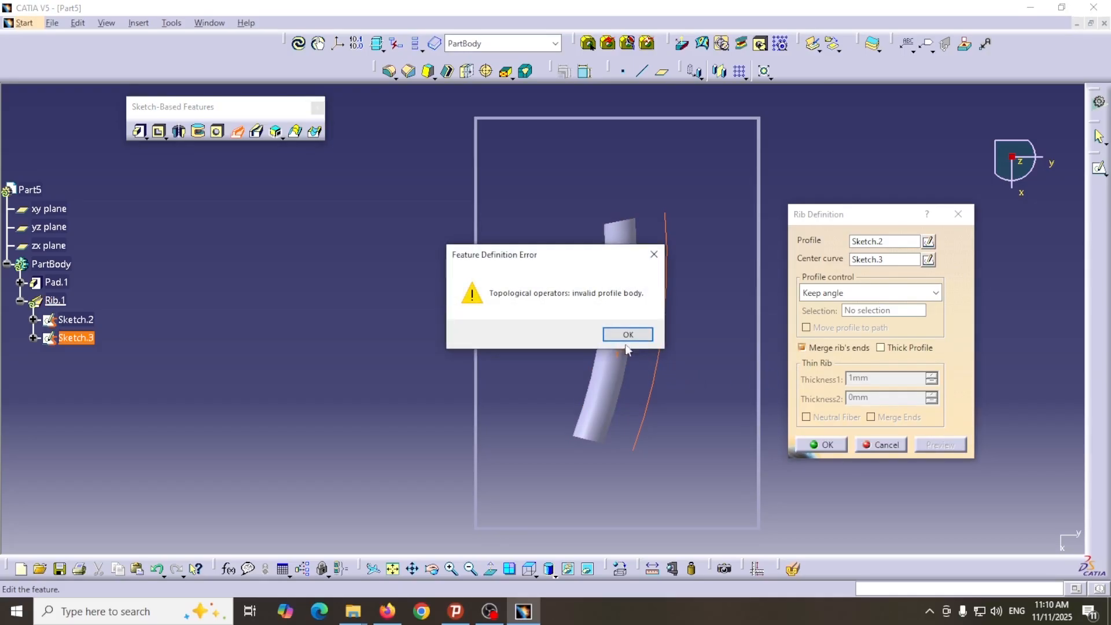
{"action": "key", "text": "Return"}
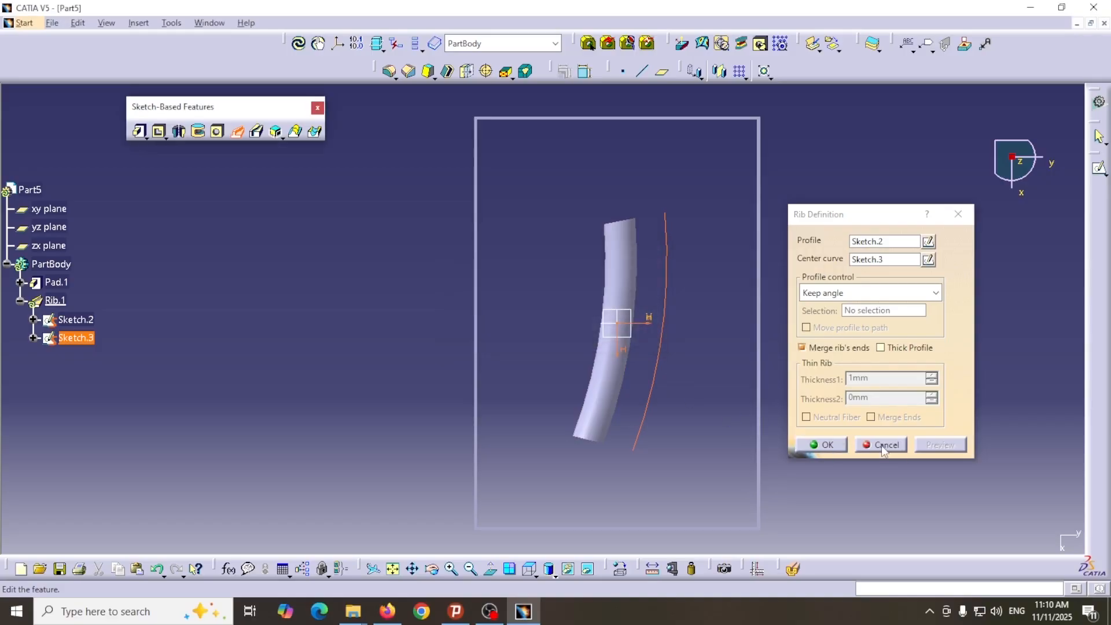
{"action": "left_click", "coordinate": [881, 446]}
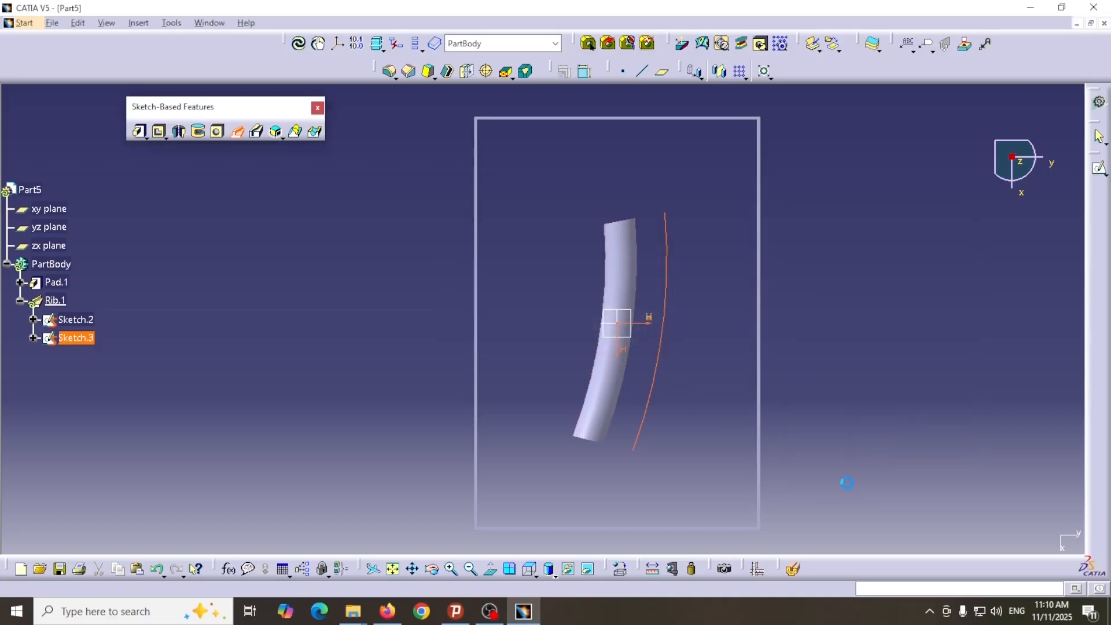
Step: Delete the rib together with its circle and arc sketches, leaving only the hollow pad in the part body
{"action": "key", "text": "Delete"}
{"action": "left_click", "coordinate": [58, 301]}
{"action": "key", "text": "Delete"}
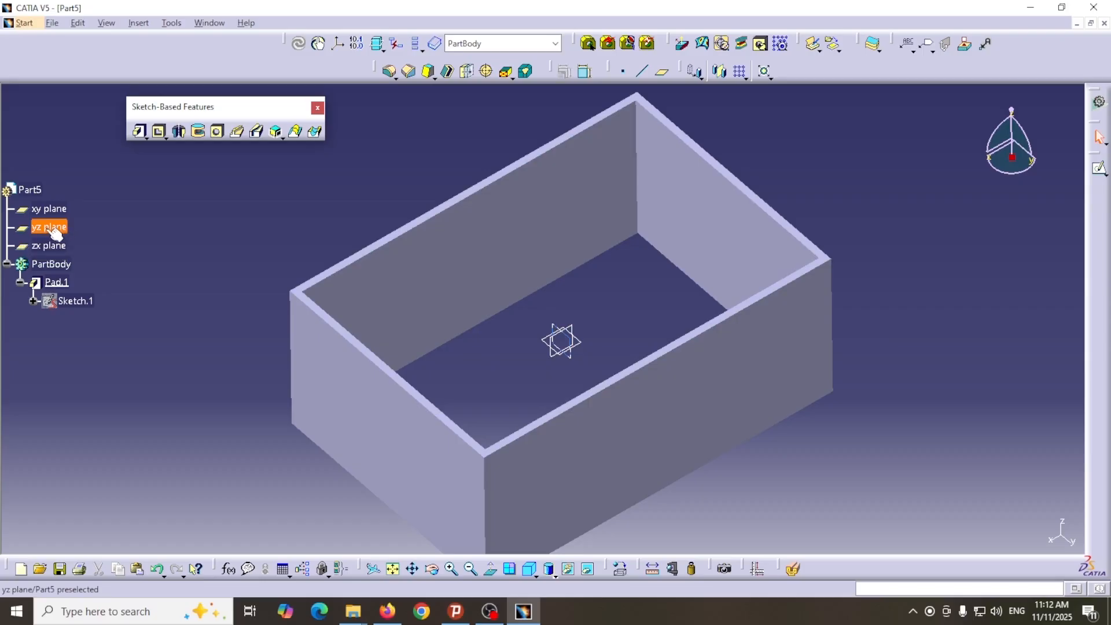
Step: Sketch a circle of 10 mm radius on the yz plane, centred 10 mm from the origin in both H and V
{"action": "left_click", "coordinate": [65, 232]}
{"action": "left_click", "coordinate": [1100, 168]}
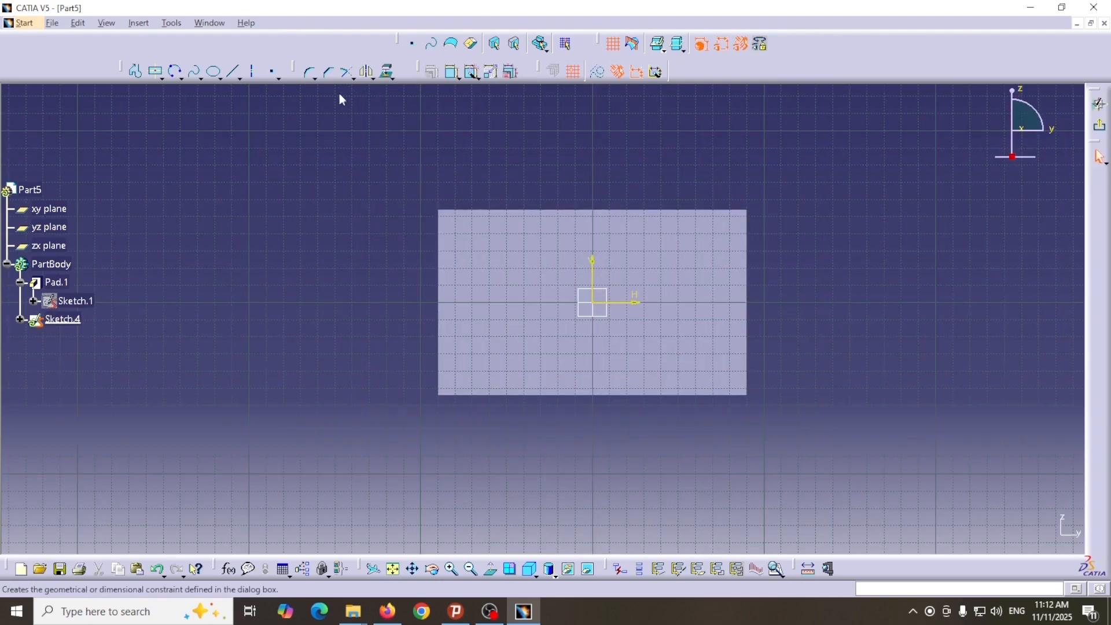
{"action": "left_click", "coordinate": [181, 78]}
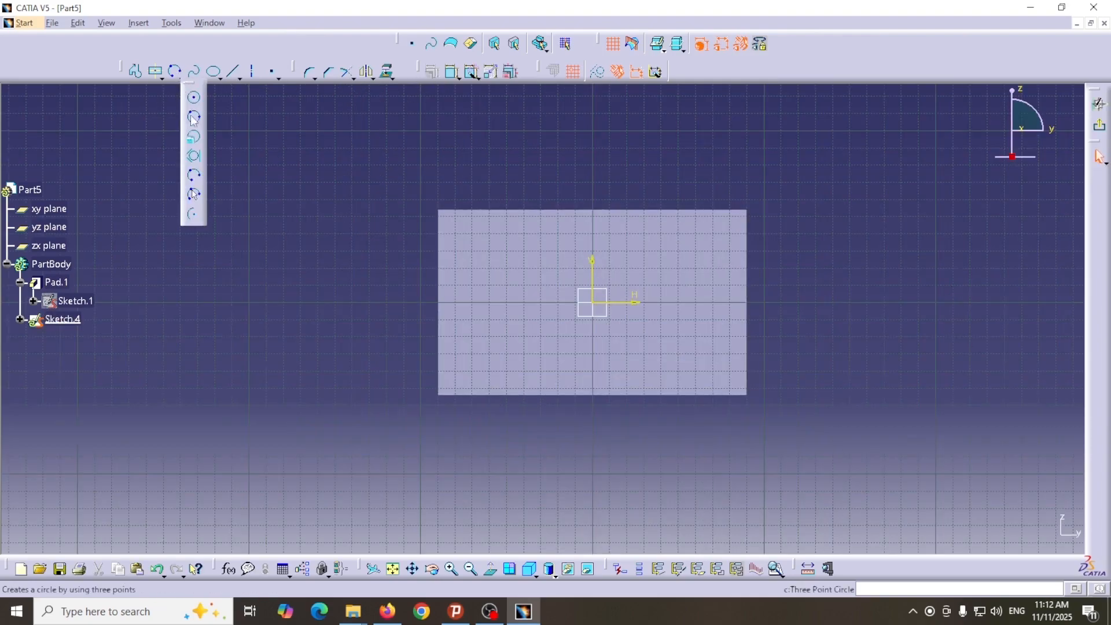
{"action": "left_click", "coordinate": [194, 97]}
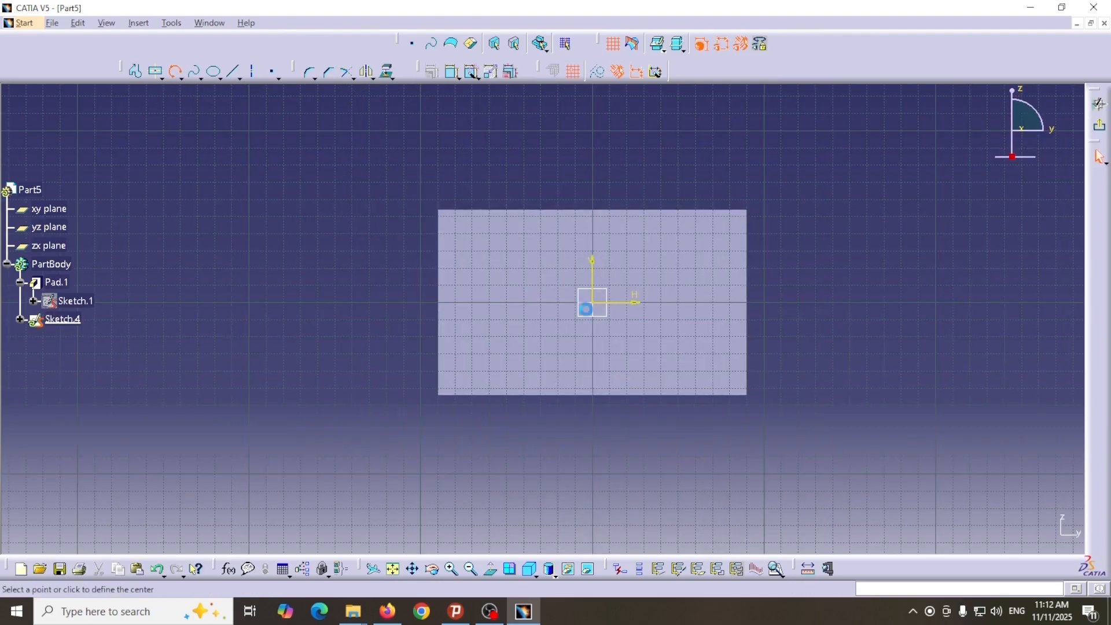
{"action": "left_click", "coordinate": [610, 286]}
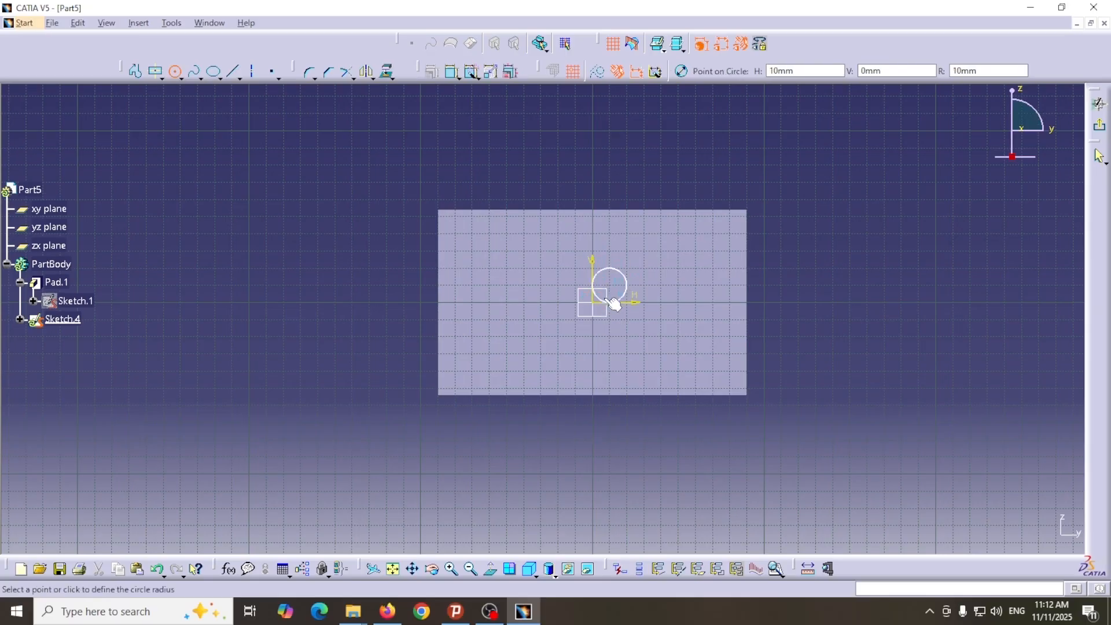
{"action": "left_click", "coordinate": [611, 302]}
{"action": "left_click", "coordinate": [899, 326]}
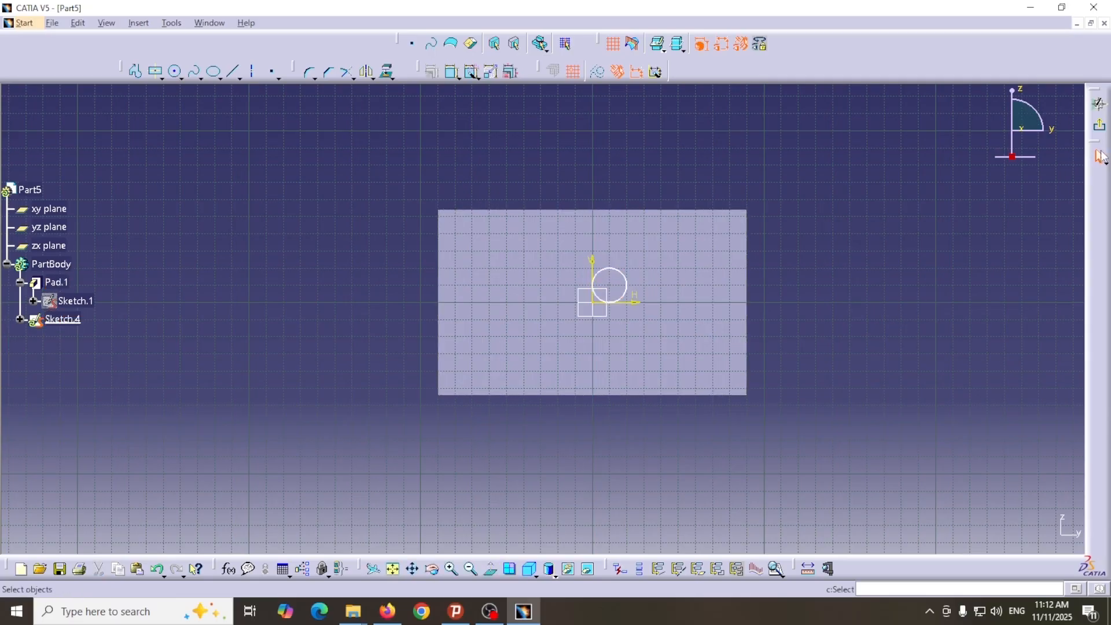
{"action": "left_click", "coordinate": [1101, 126]}
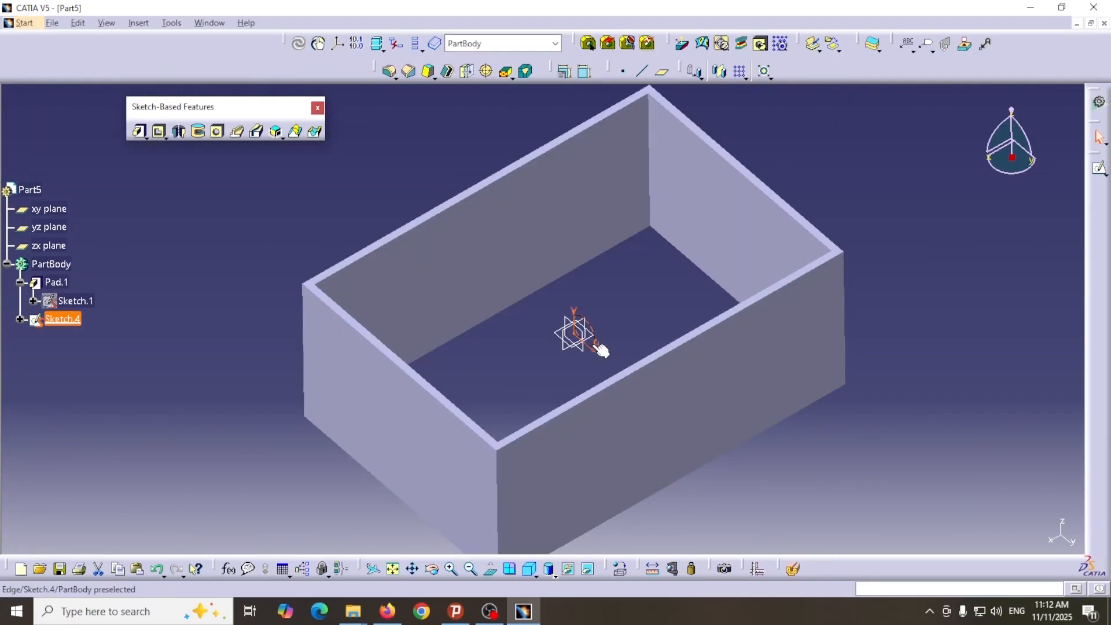
Step: Sketch a shallow three-point arc on the xy plane inside the pad, passing through about H 20 mm, V 20 mm
{"action": "left_click", "coordinate": [61, 211]}
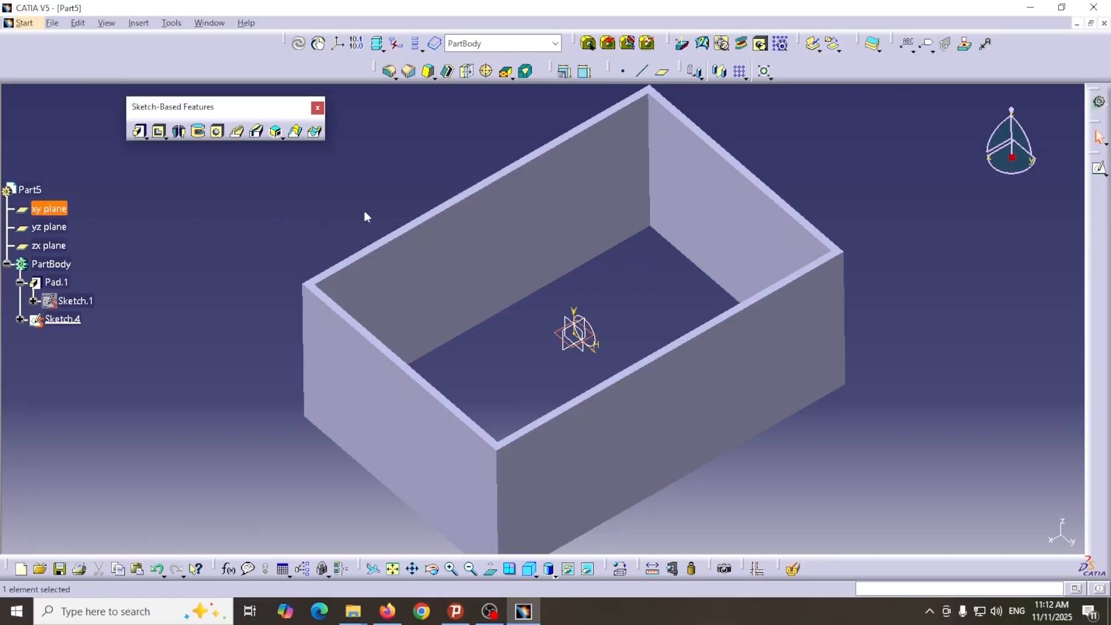
{"action": "left_click", "coordinate": [1099, 171]}
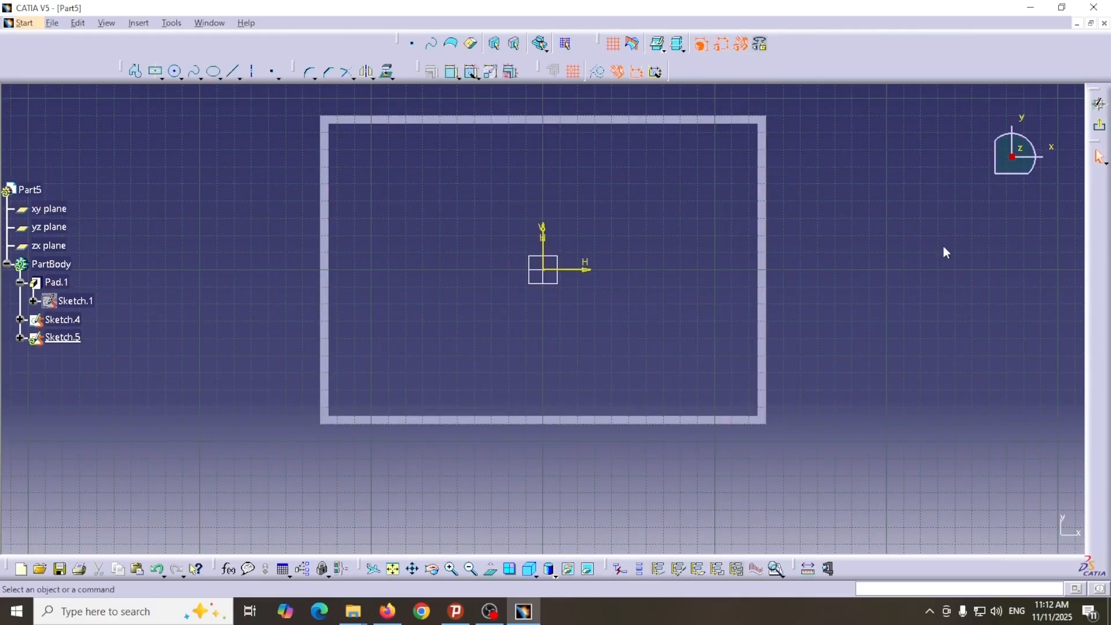
{"action": "left_click", "coordinate": [182, 77]}
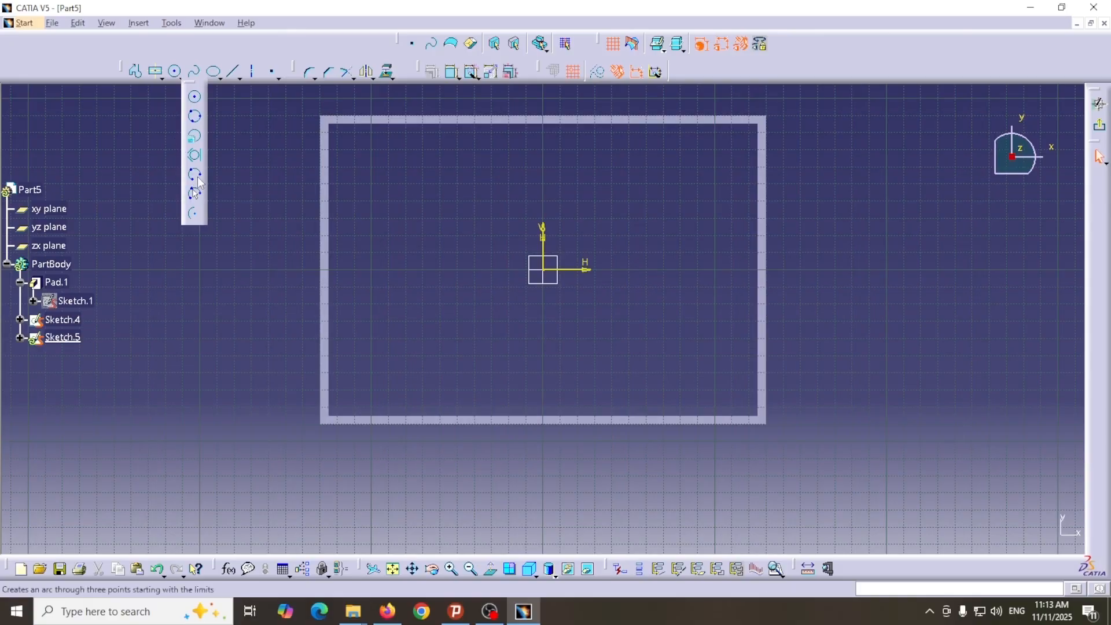
{"action": "left_click", "coordinate": [194, 116]}
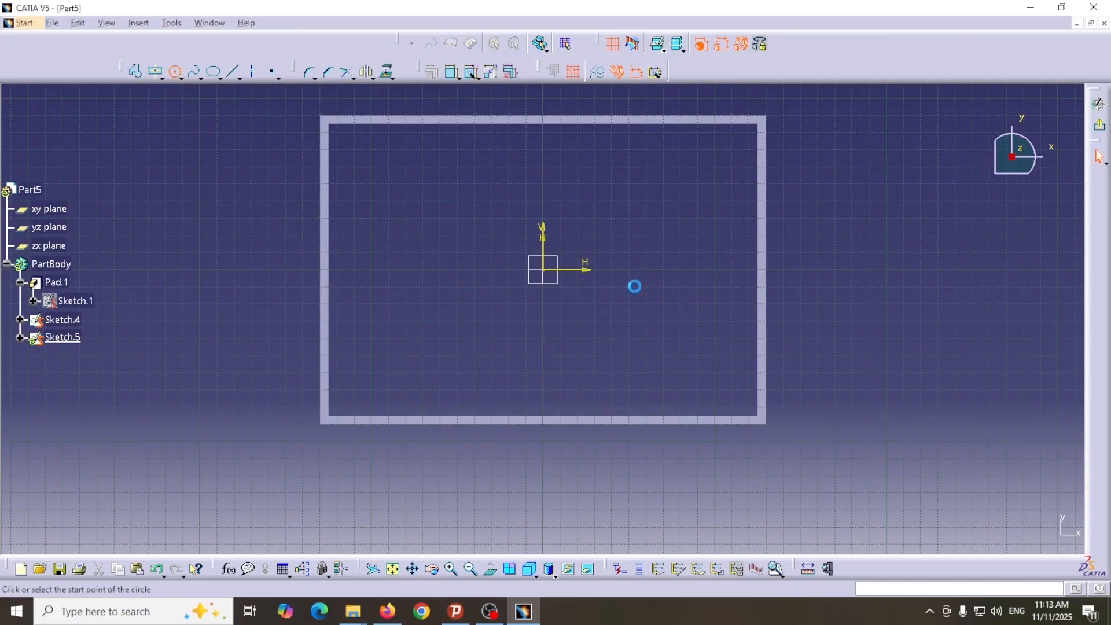
{"action": "left_click", "coordinate": [663, 255]}
{"action": "left_click", "coordinate": [578, 236]}
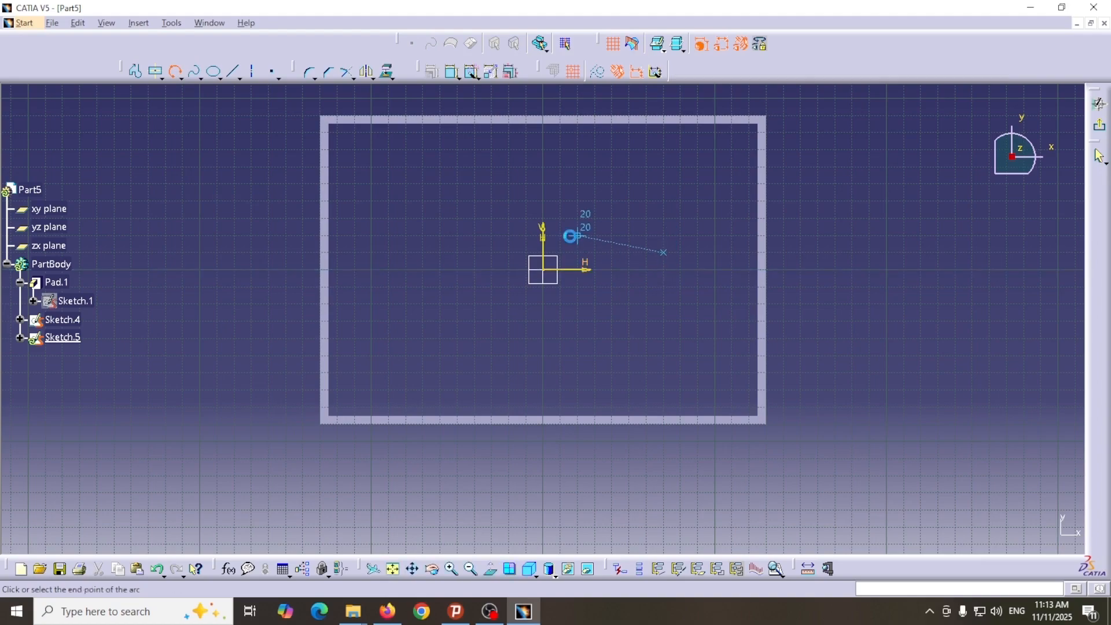
{"action": "left_click", "coordinate": [474, 234]}
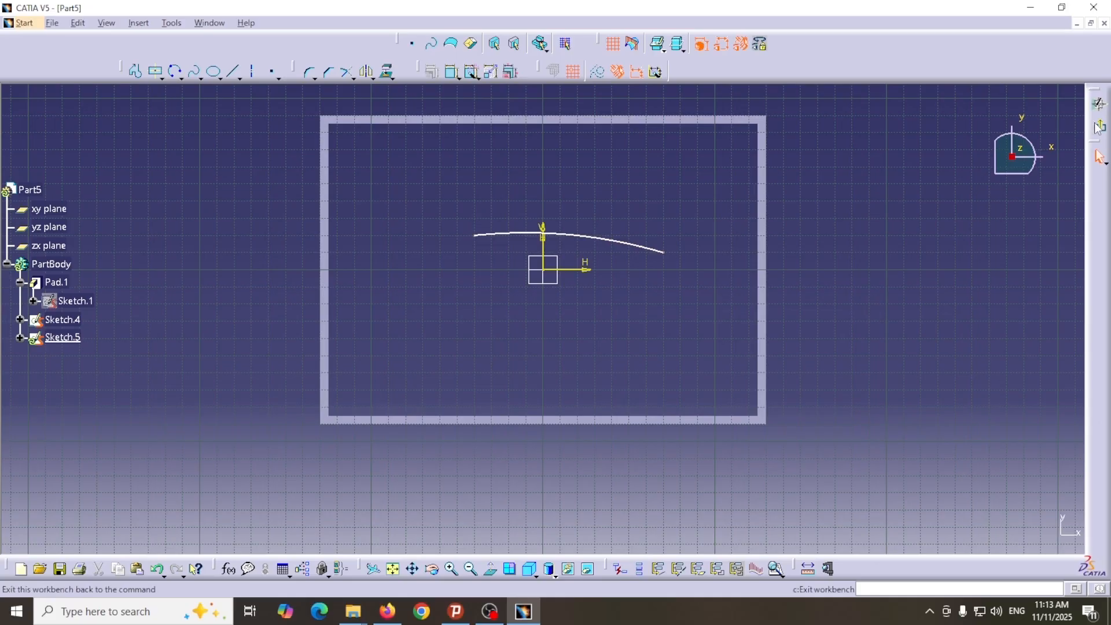
{"action": "left_click", "coordinate": [1101, 127]}
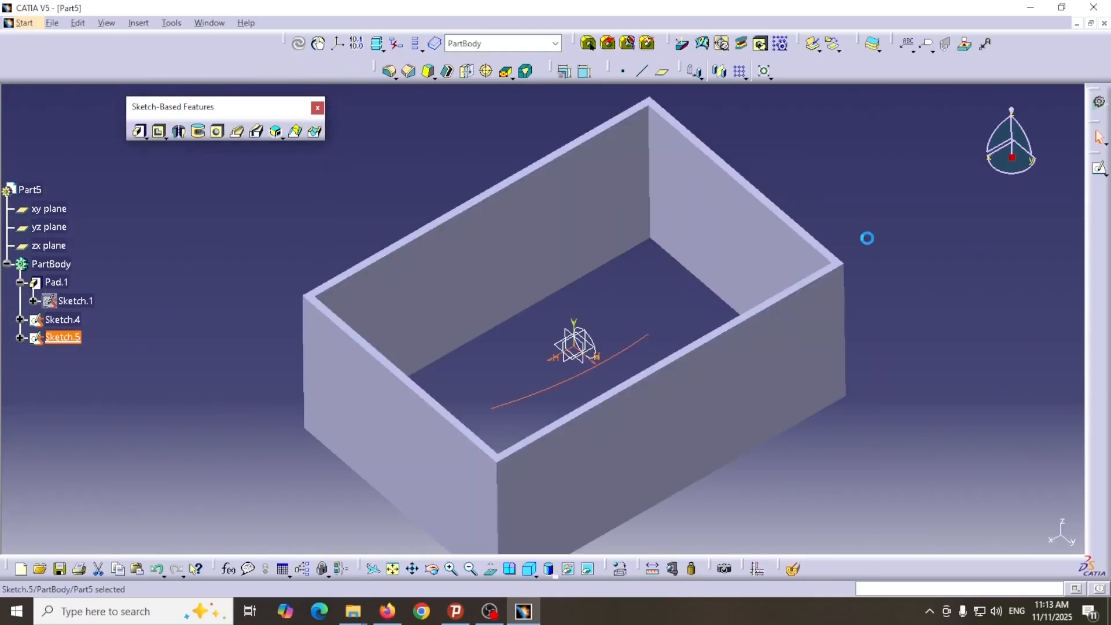
{"action": "left_click", "coordinate": [821, 228]}
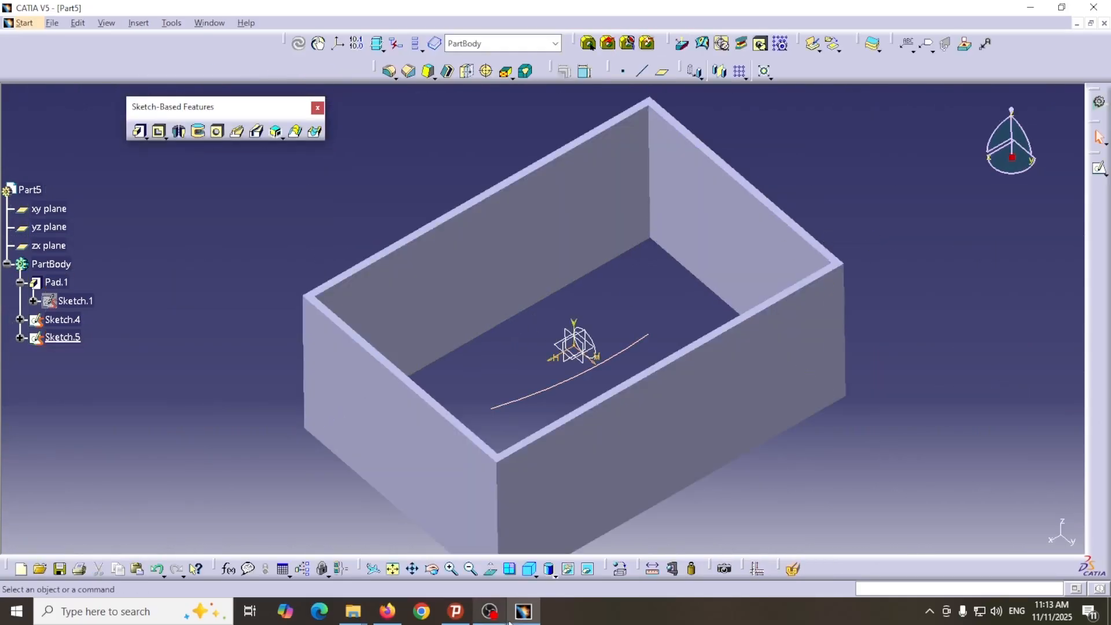
{"action": "left_click", "coordinate": [536, 576]}
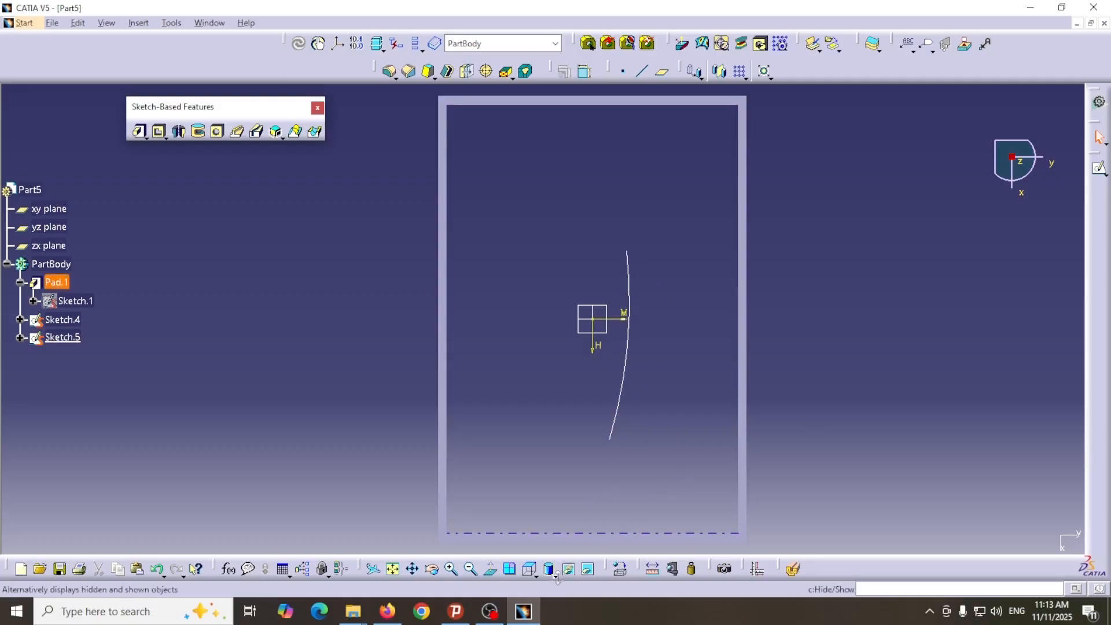
Step: Define a rib using the circle sketch as profile and the arc sketch as center curve, and preview it inside the pad
{"action": "left_click", "coordinate": [538, 577]}
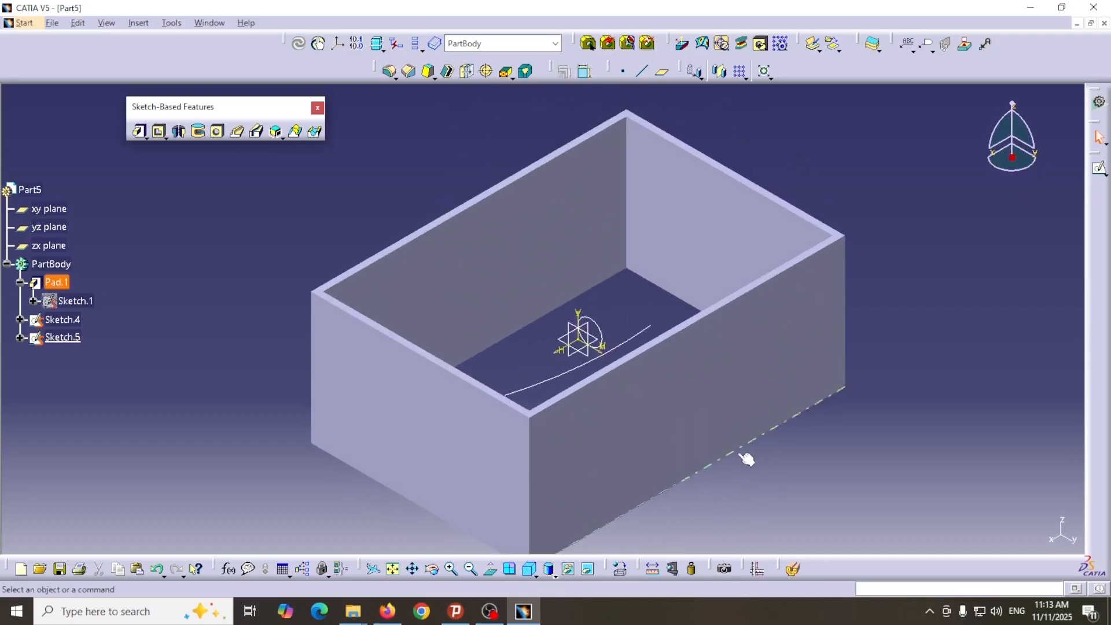
{"action": "middle_click_drag", "start_coordinate": [721, 135], "coordinate": [521, 154]}
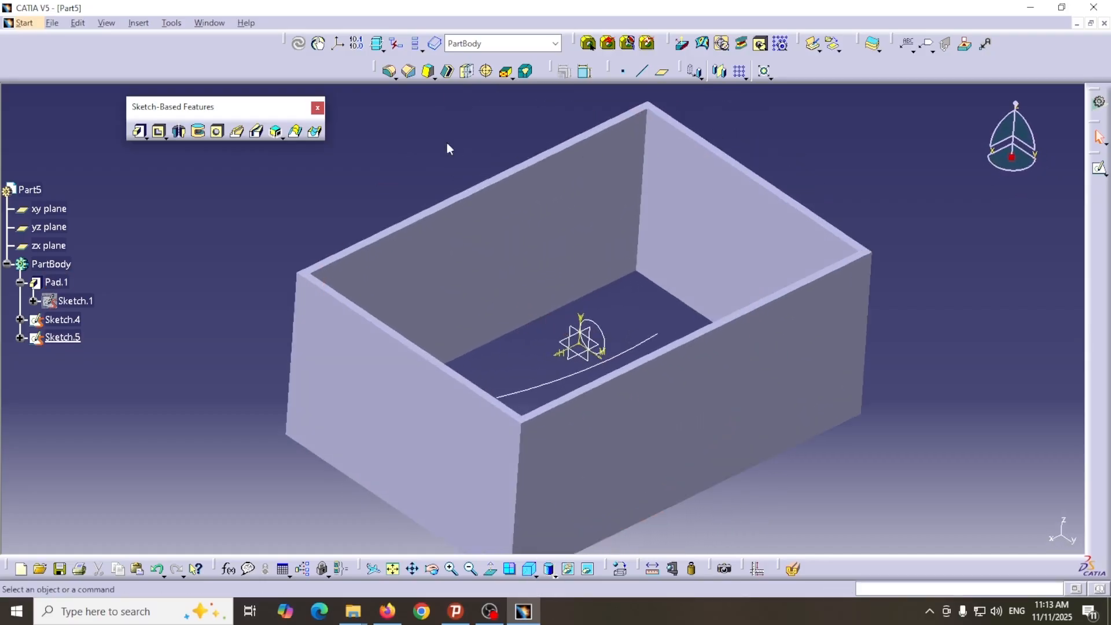
{"action": "middle_click_drag", "start_coordinate": [454, 139], "coordinate": [791, 239]}
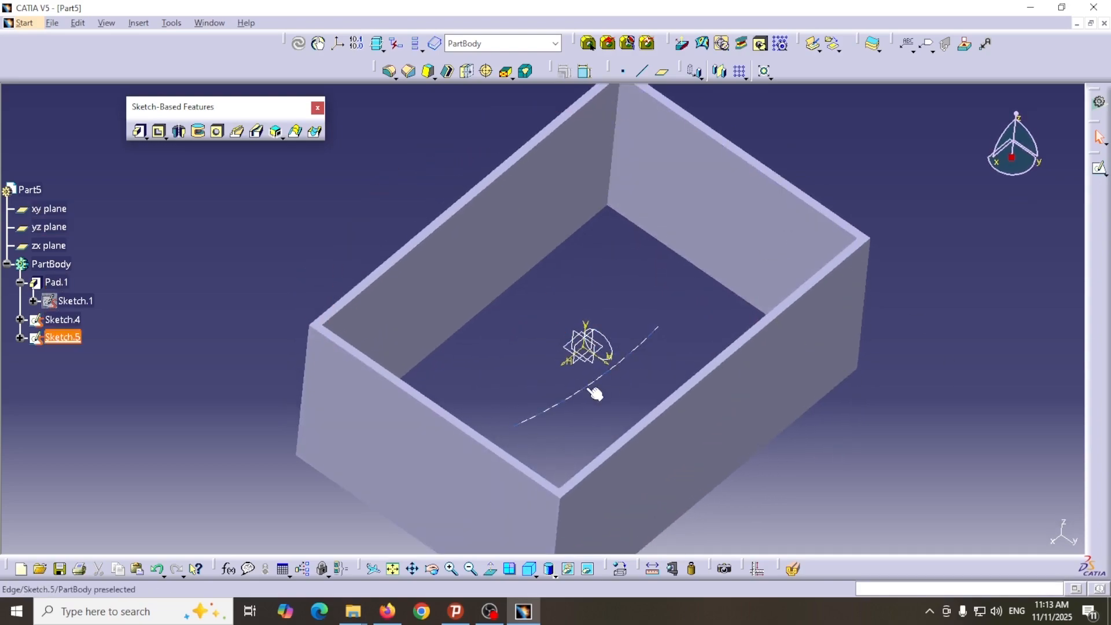
{"action": "left_click", "coordinate": [237, 138]}
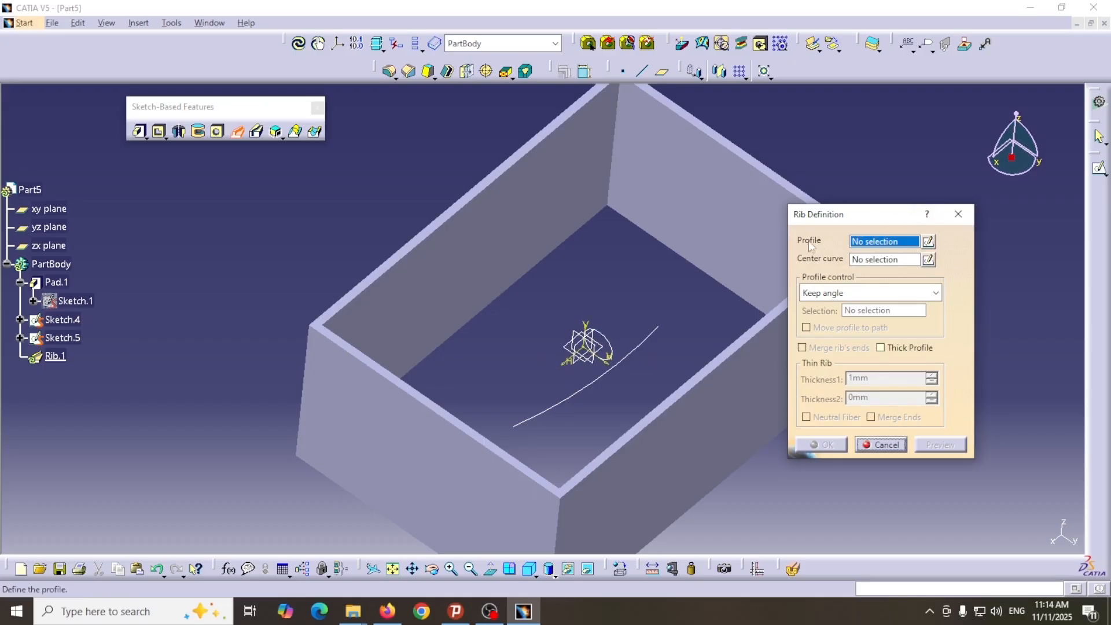
{"action": "left_click", "coordinate": [606, 334]}
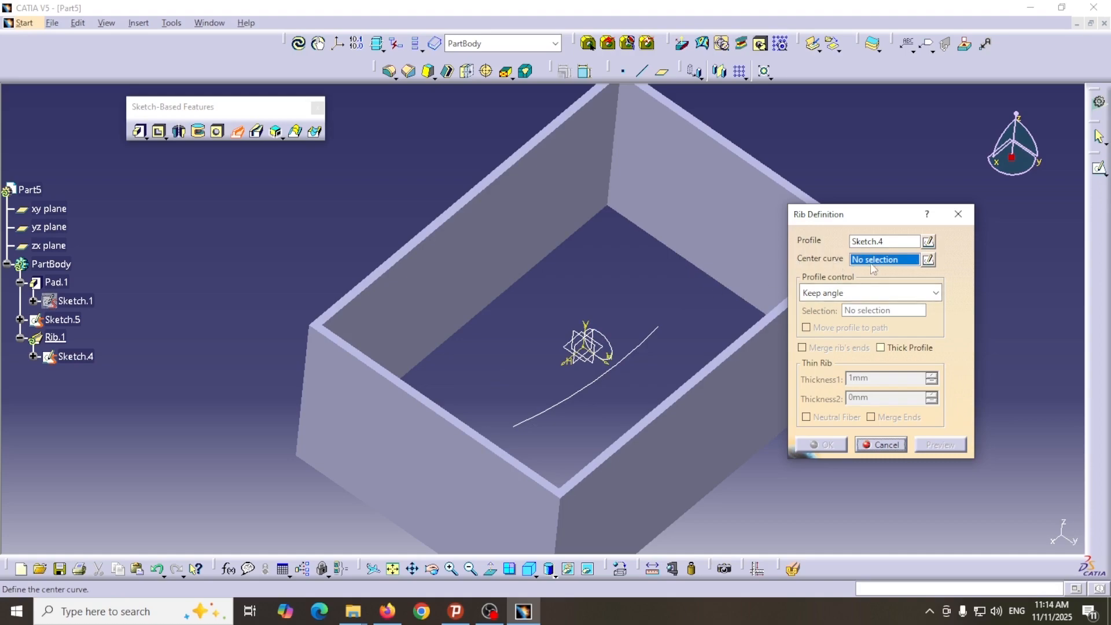
{"action": "left_click", "coordinate": [612, 363]}
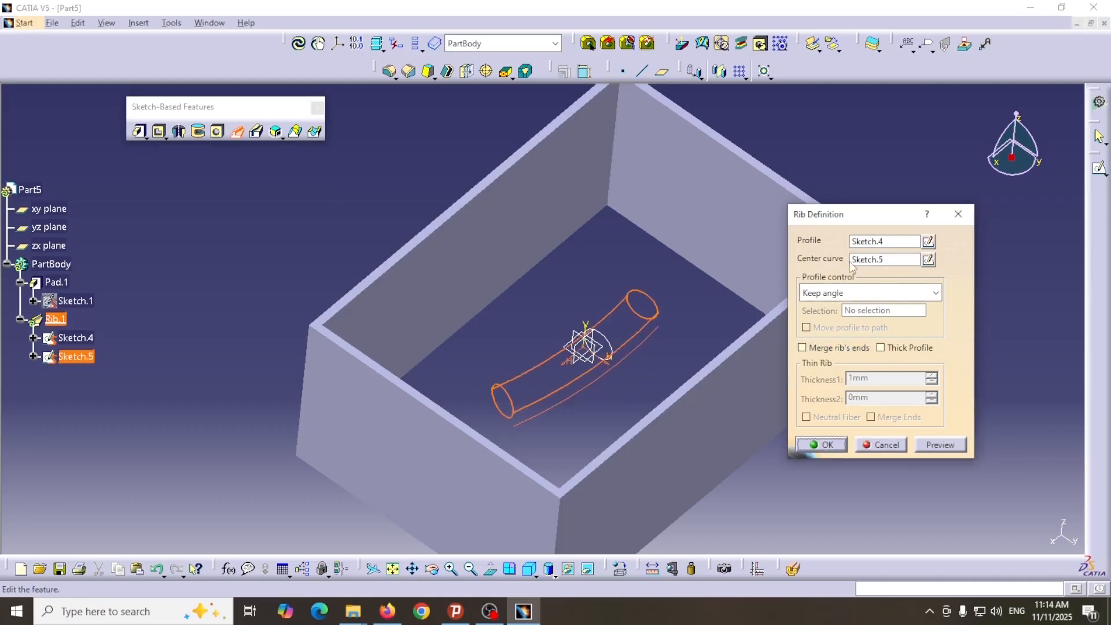
{"action": "left_click", "coordinate": [942, 447]}
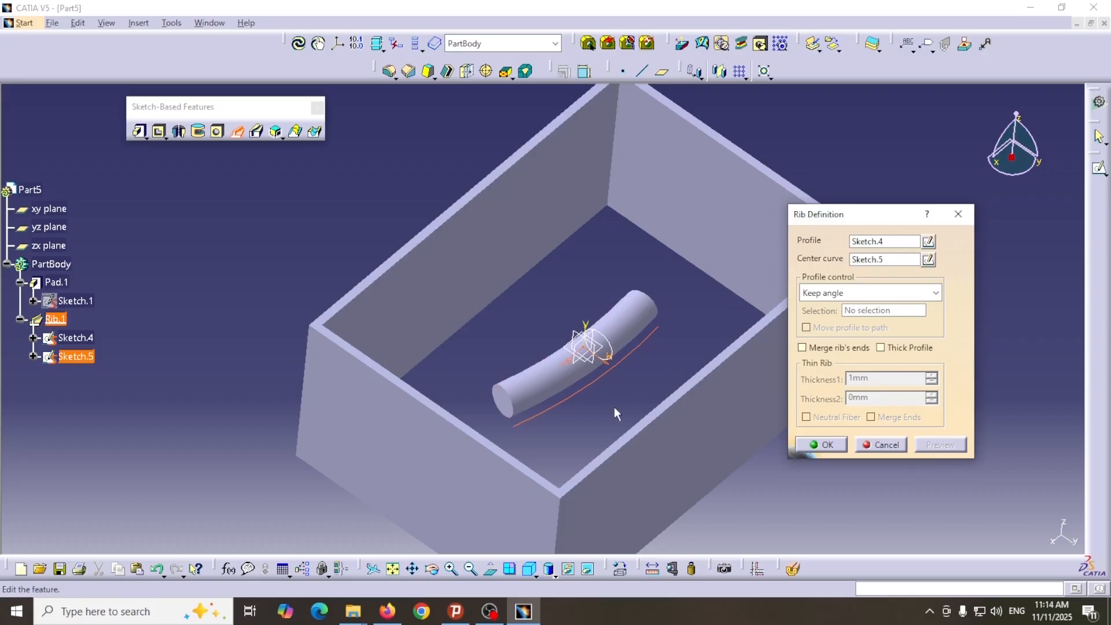
Step: Merge the rib's ends with the surrounding pad walls, check the result from above, and create the rib
{"action": "left_click", "coordinate": [536, 574]}
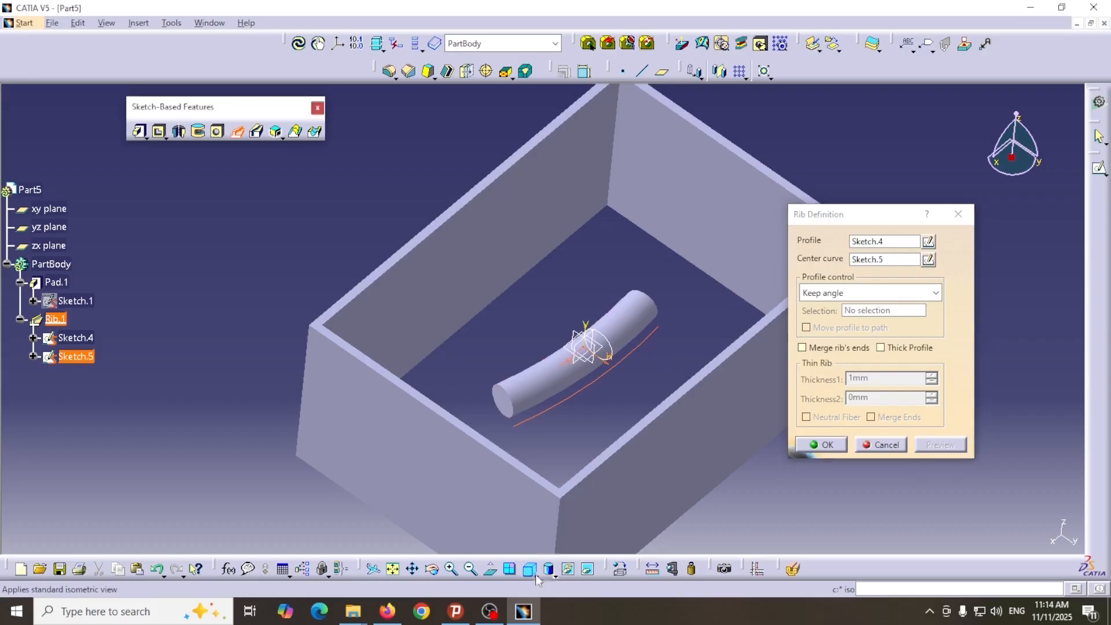
{"action": "left_click", "coordinate": [555, 552]}
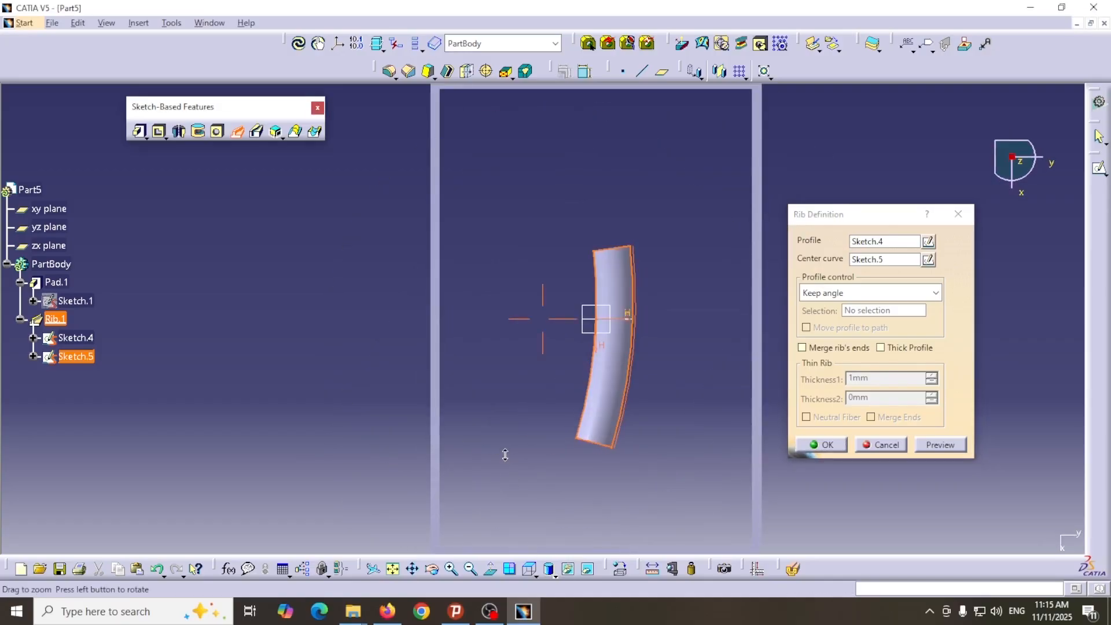
{"action": "middle_click_drag", "start_coordinate": [505, 455], "coordinate": [506, 471]}
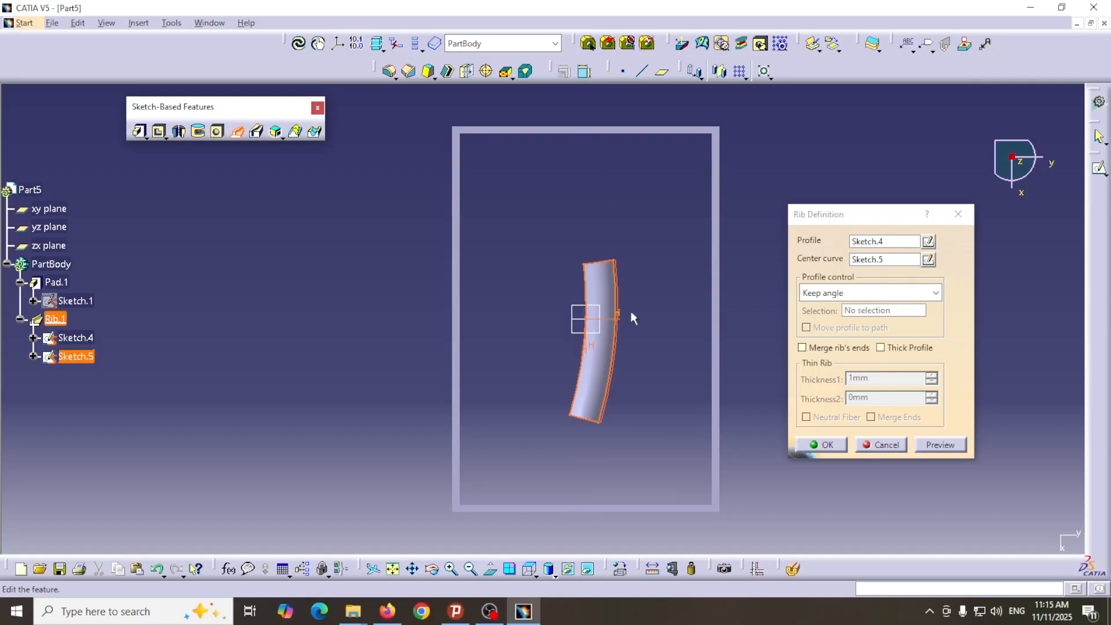
{"action": "middle_click_drag", "start_coordinate": [655, 386], "coordinate": [628, 368]}
{"action": "left_click", "coordinate": [536, 576]}
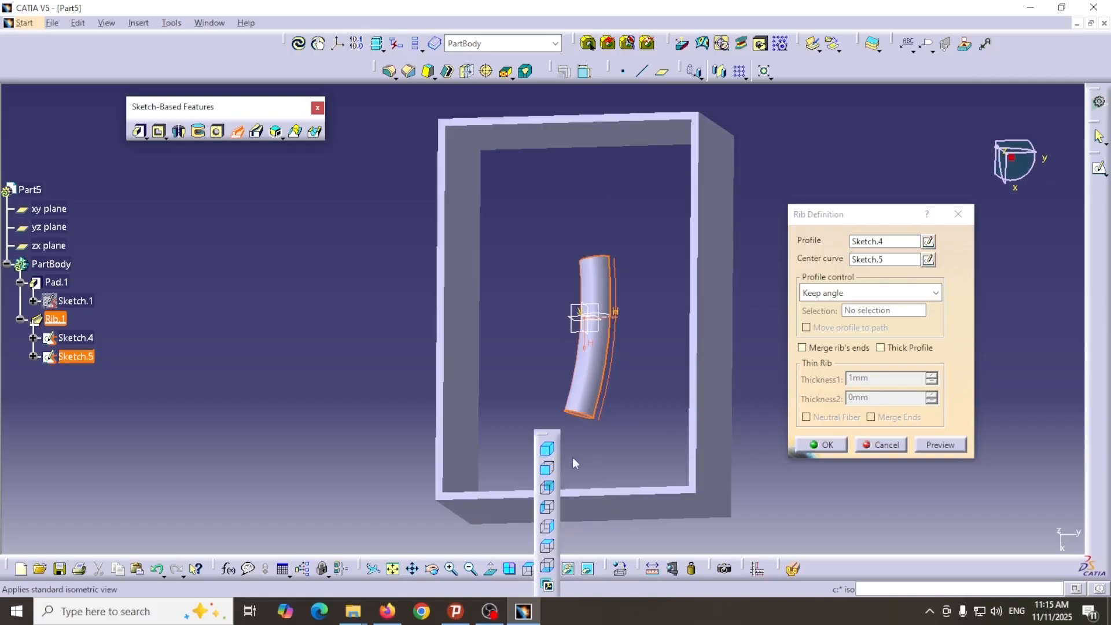
{"action": "left_click", "coordinate": [545, 451]}
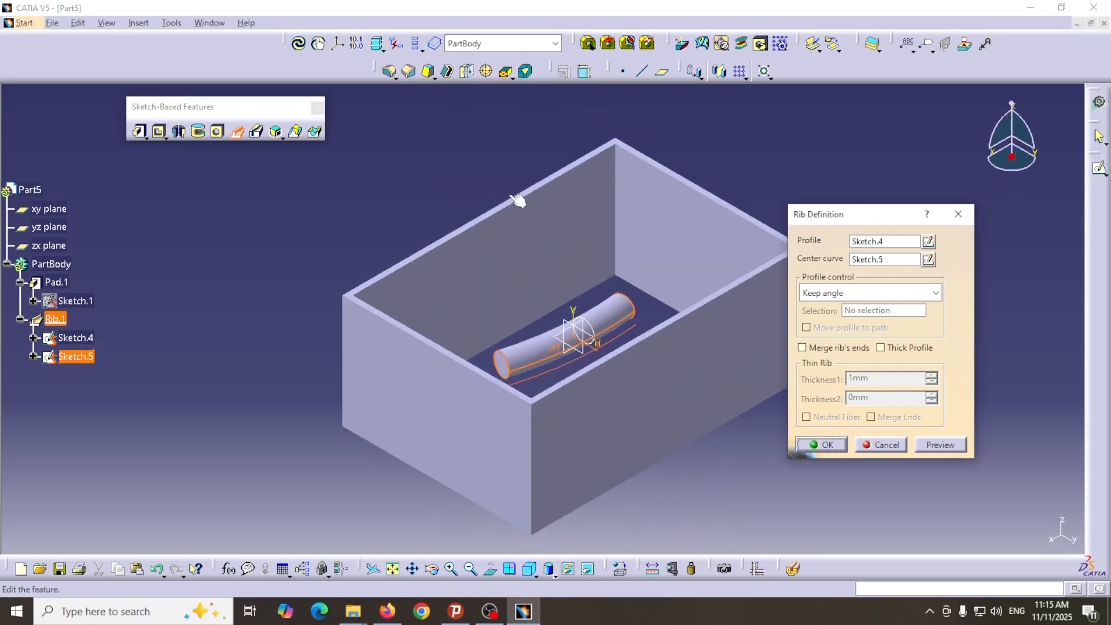
{"action": "middle_click_drag", "start_coordinate": [505, 171], "coordinate": [499, 195]}
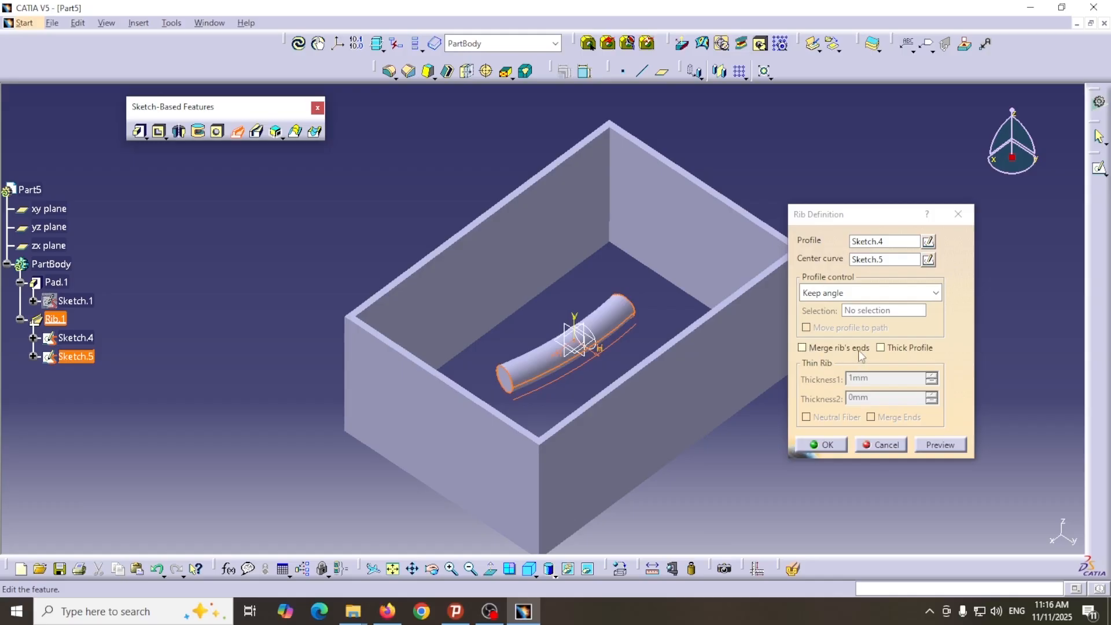
{"action": "left_click", "coordinate": [802, 348]}
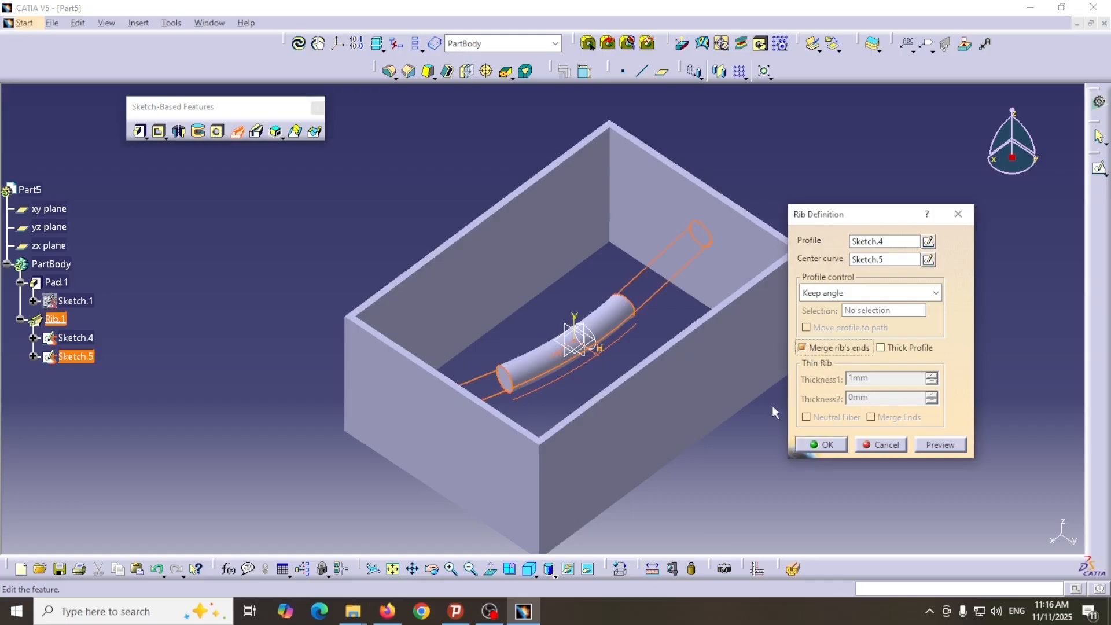
{"action": "left_click", "coordinate": [934, 443]}
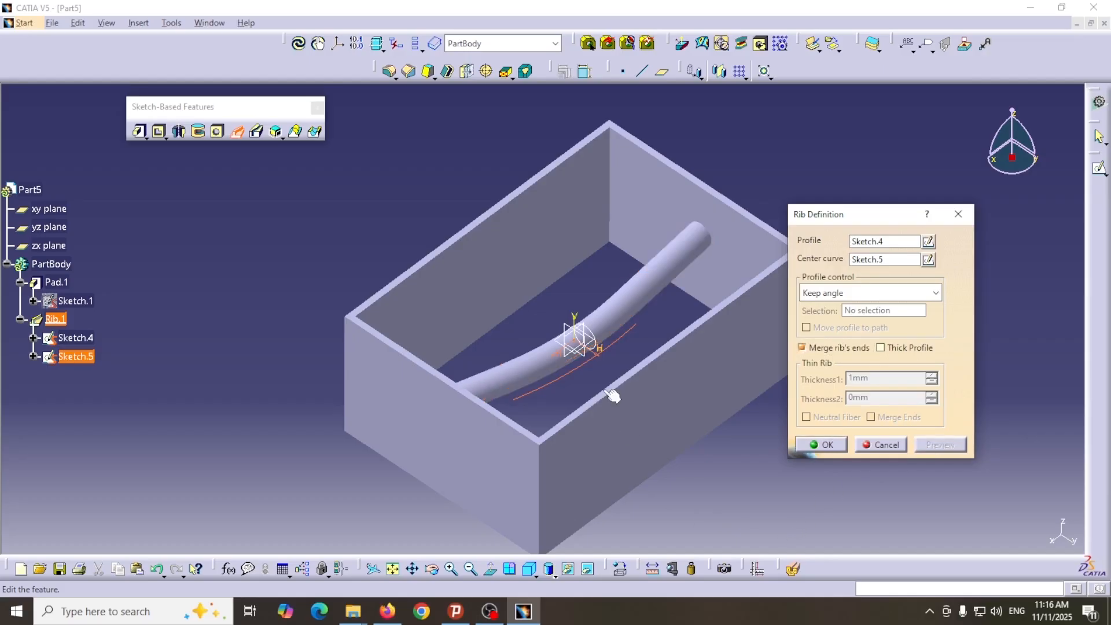
{"action": "left_click", "coordinate": [536, 577]}
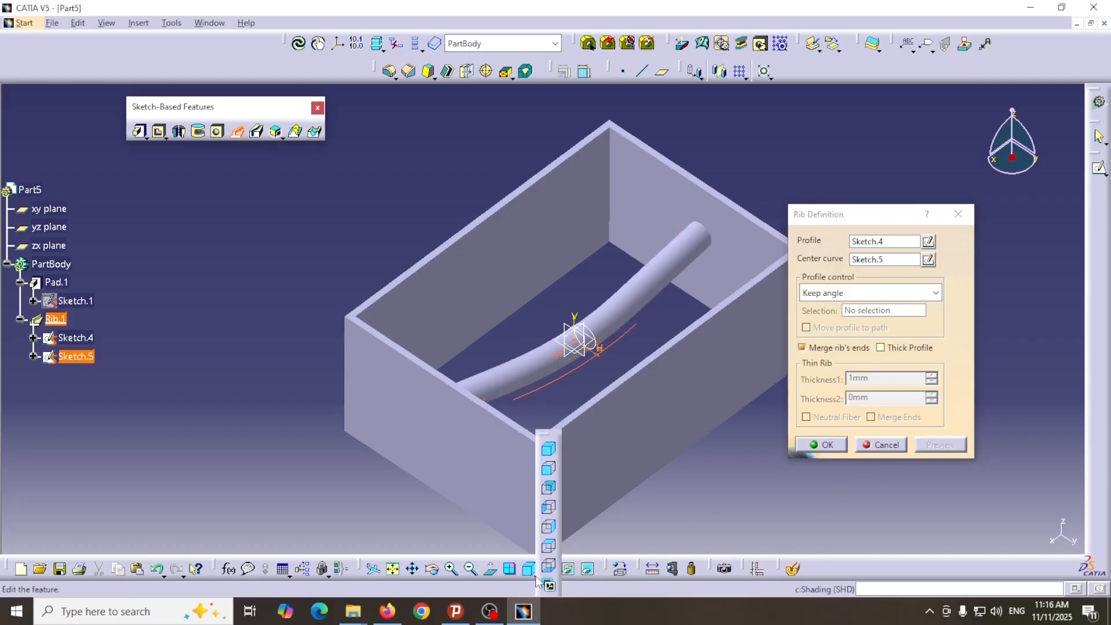
{"action": "left_click", "coordinate": [549, 548]}
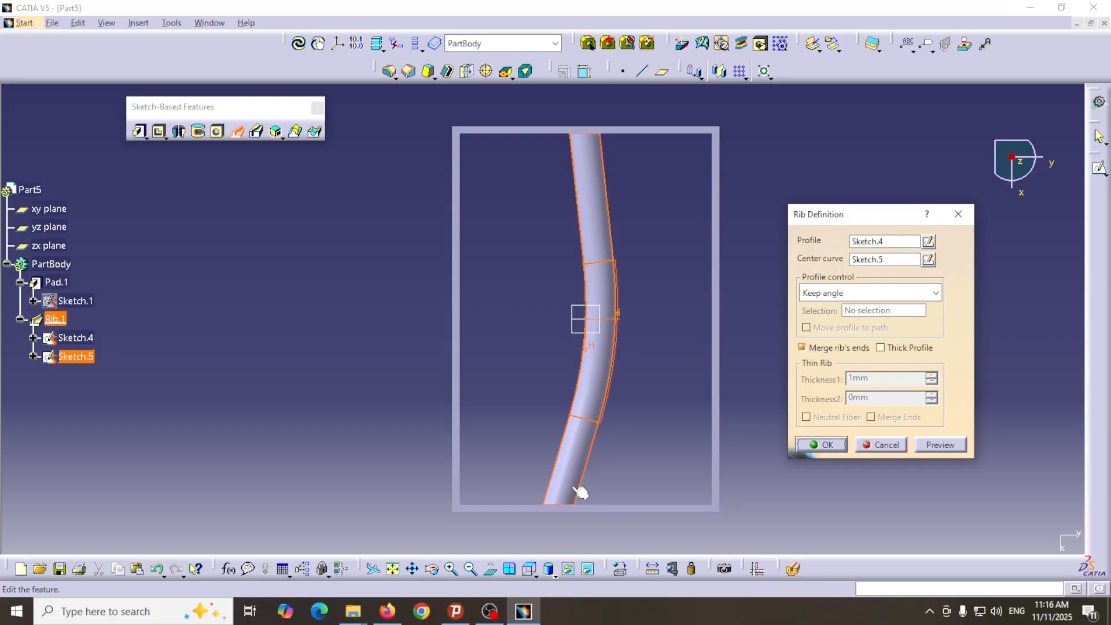
{"action": "left_click", "coordinate": [830, 445]}
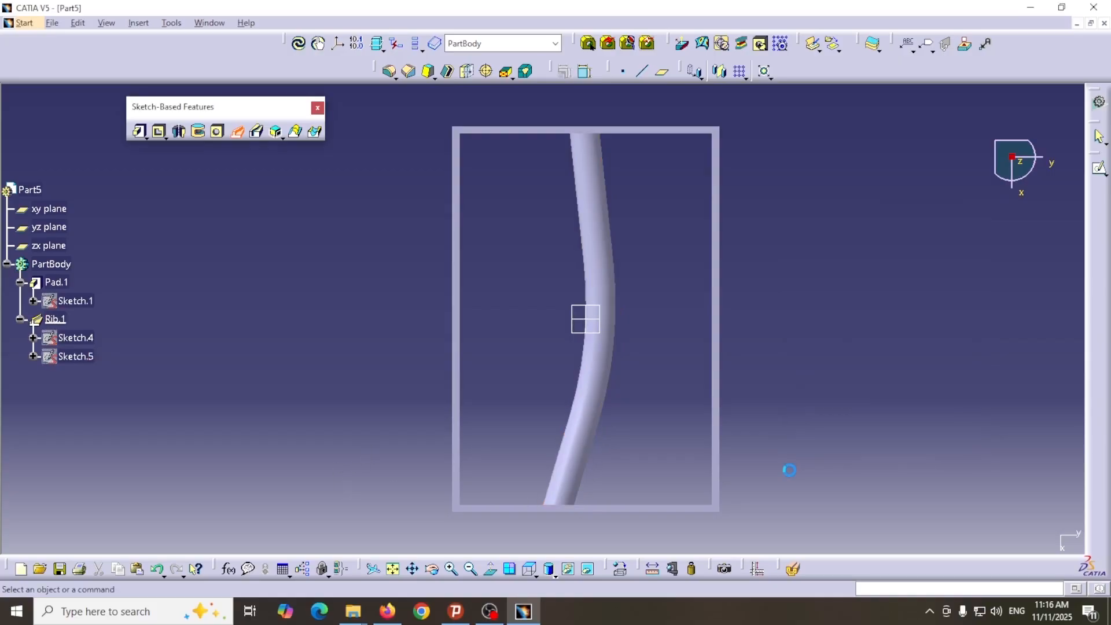
{"action": "left_click", "coordinate": [537, 570]}
{"action": "left_click", "coordinate": [551, 445]}
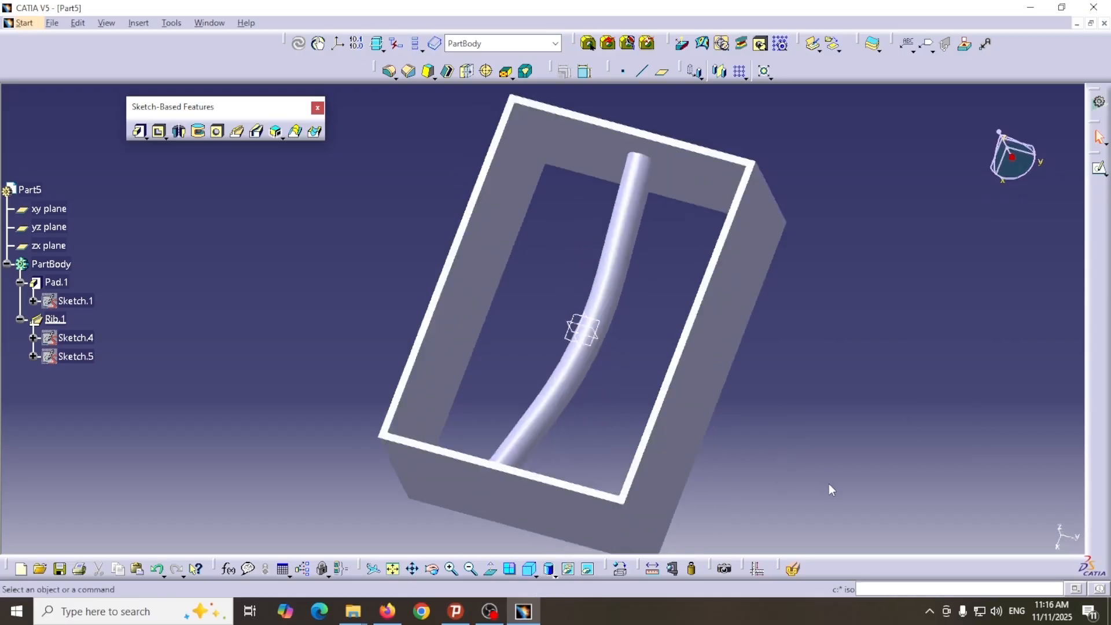
{"action": "middle_click_drag", "start_coordinate": [508, 169], "coordinate": [454, 198]}
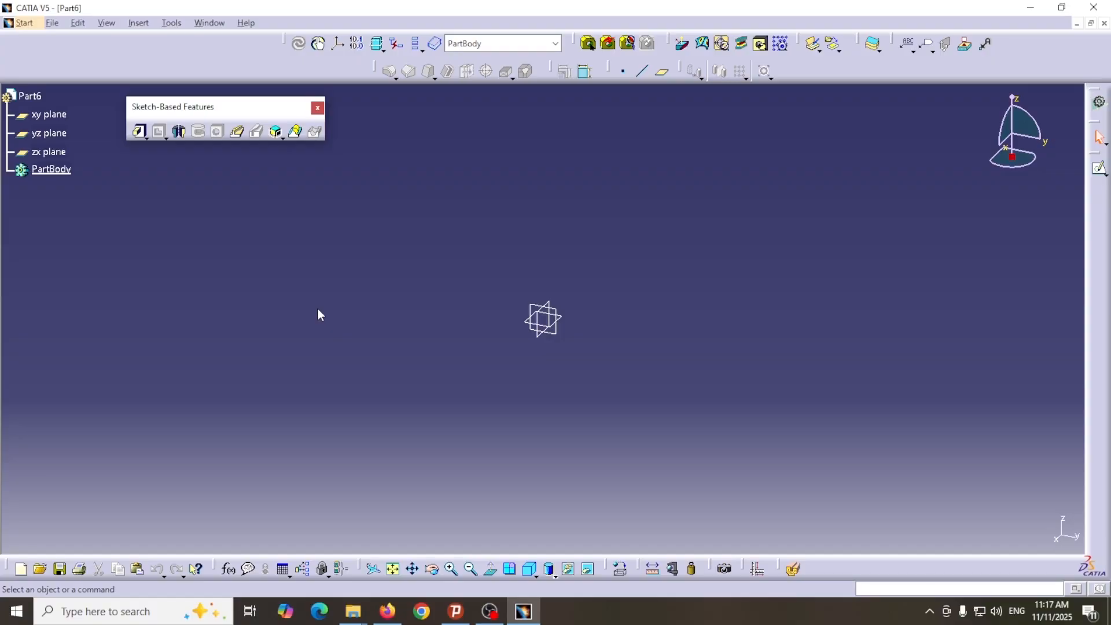
Step: Sketch a centered rectangle about 80 mm wide and 40 mm high on the xy plane, centred at about H 70 mm, V 60 mm
{"action": "left_click", "coordinate": [49, 114]}
{"action": "left_click", "coordinate": [1098, 166]}
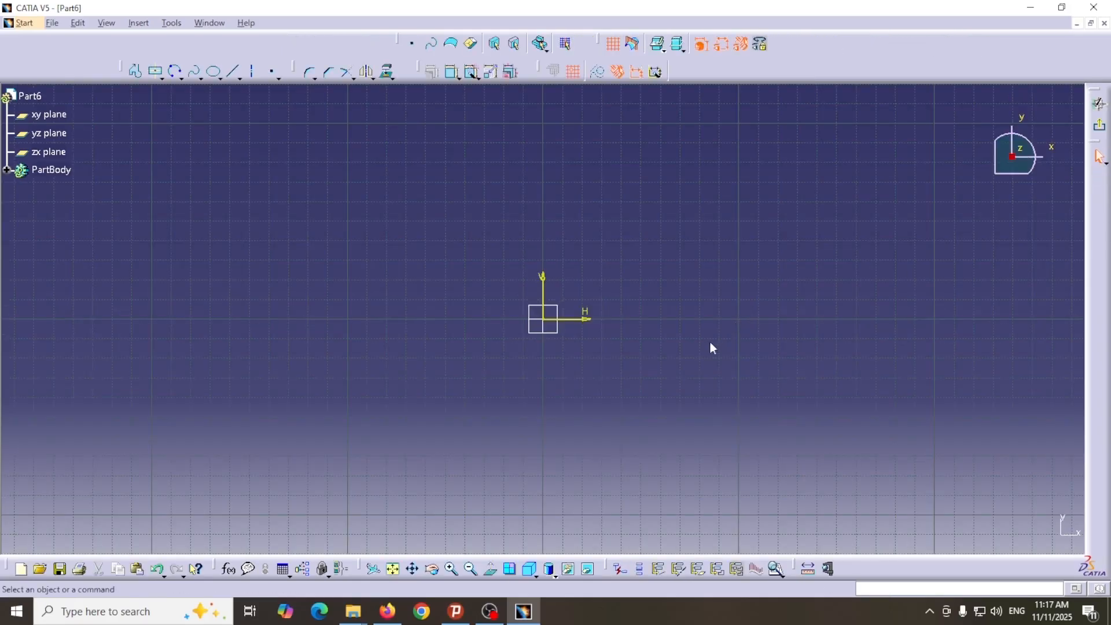
{"action": "left_click", "coordinate": [154, 72]}
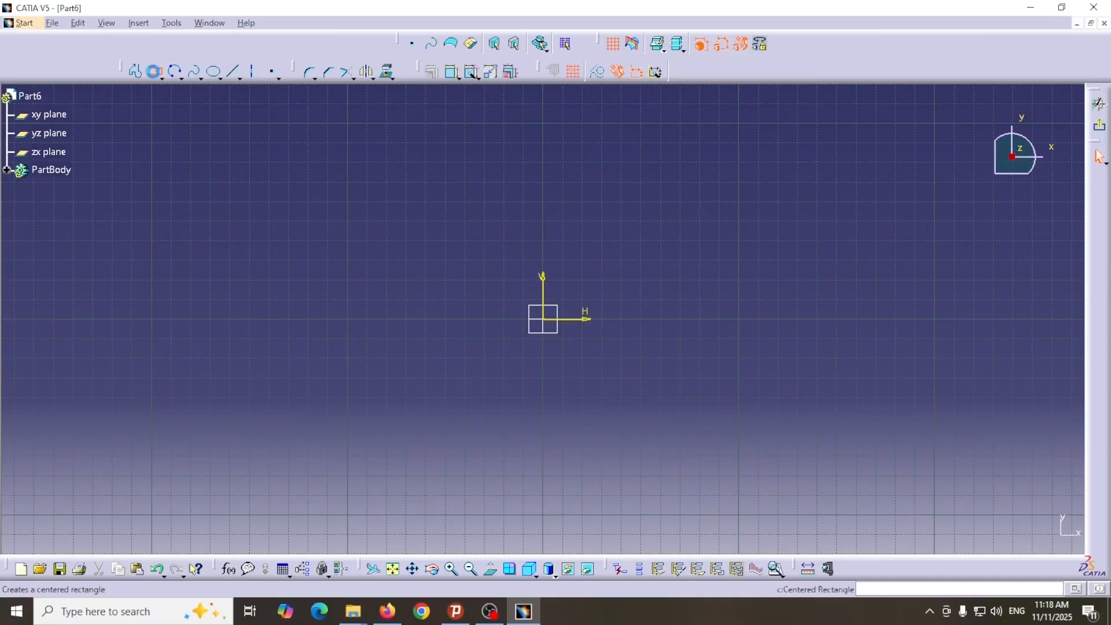
{"action": "left_click", "coordinate": [680, 203]}
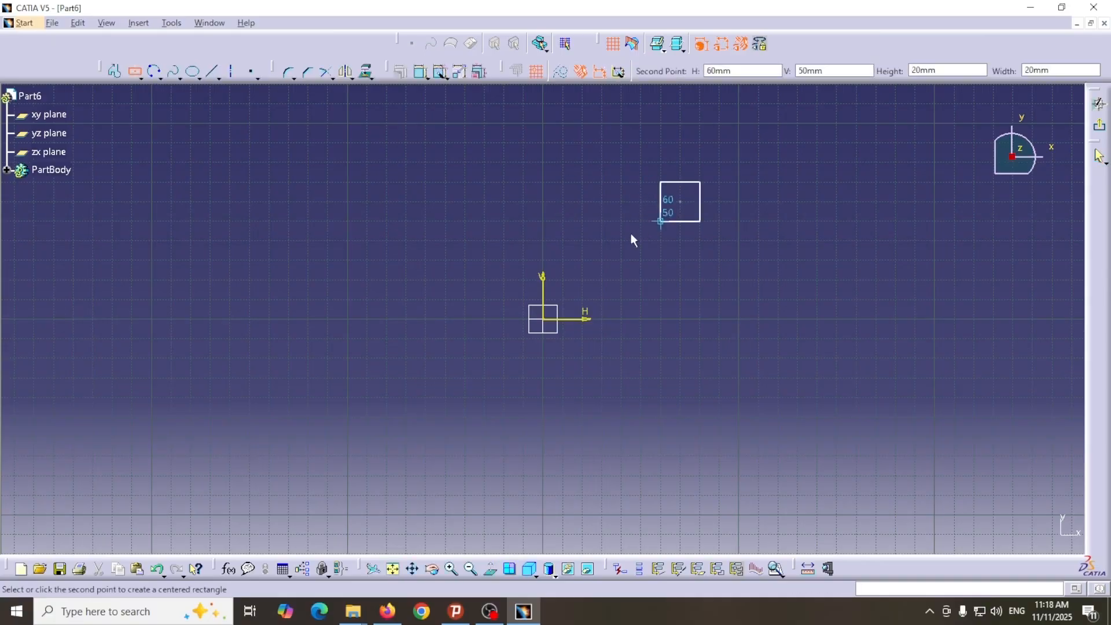
{"action": "left_click", "coordinate": [602, 241]}
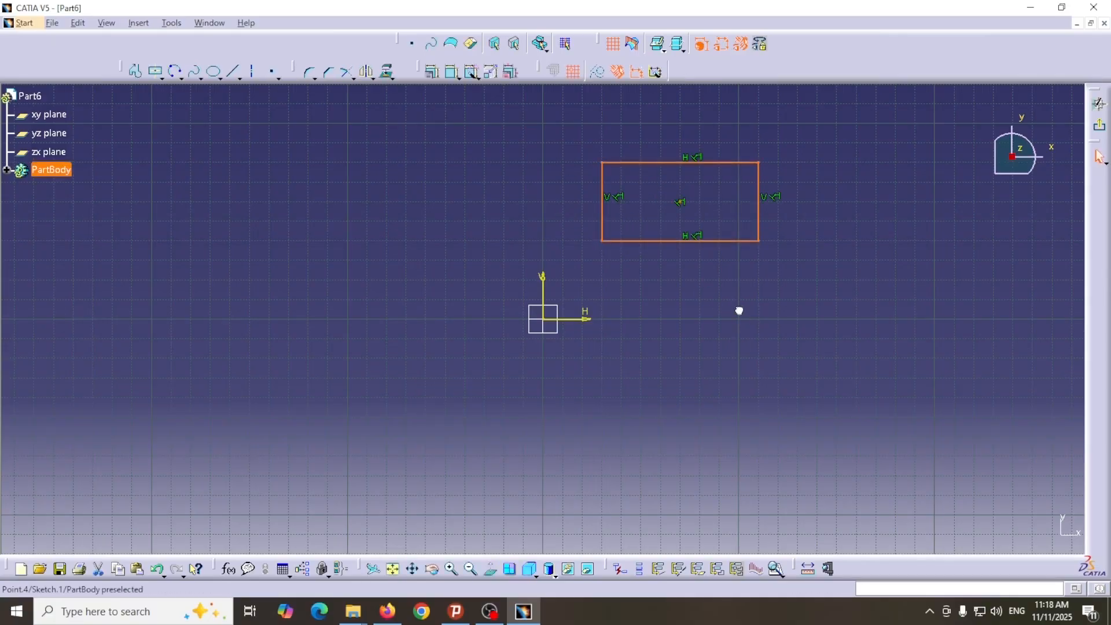
Step: Apply auto constraints to the whole rectangle to dimension its width and height, and place the width dimension just below it
{"action": "left_click_drag", "start_coordinate": [577, 142], "coordinate": [752, 251]}
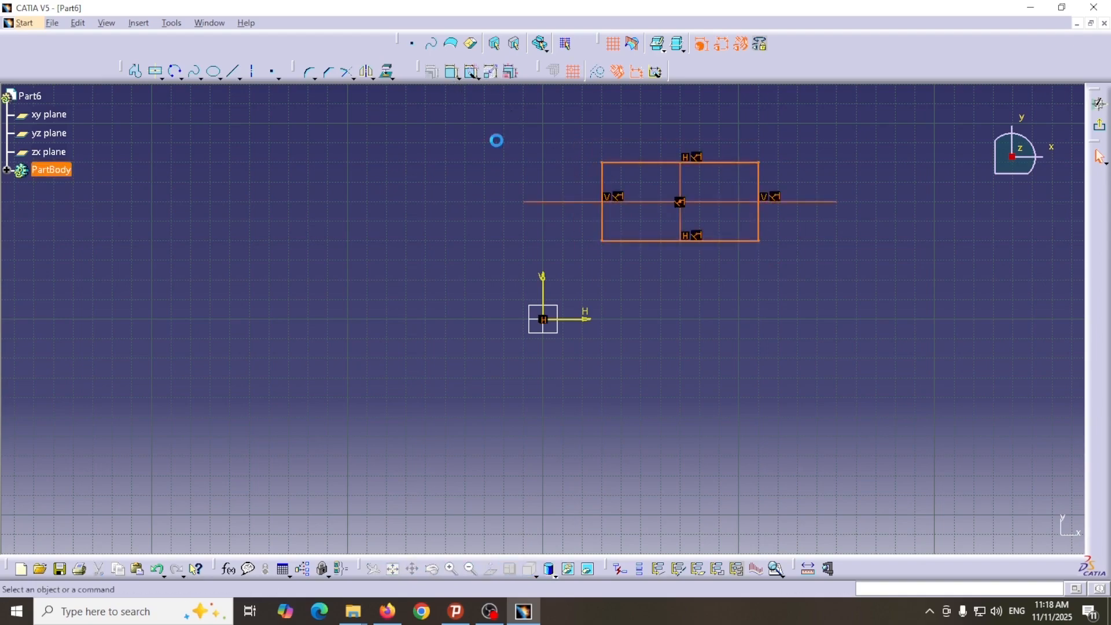
{"action": "left_click", "coordinate": [472, 72]}
{"action": "left_click", "coordinate": [986, 529]}
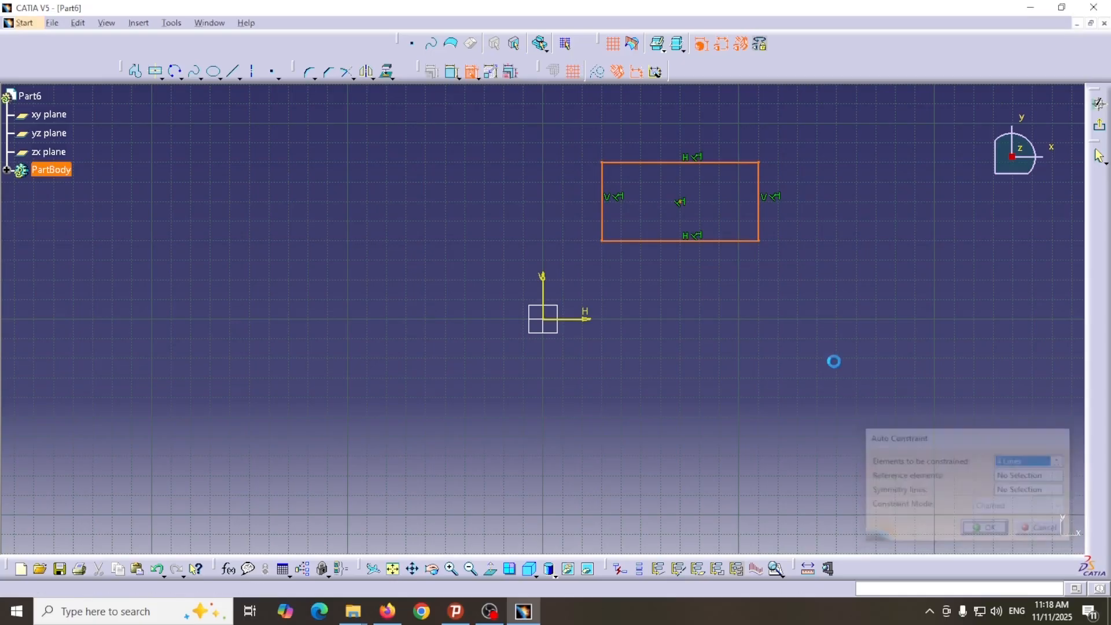
{"action": "left_click_drag", "start_coordinate": [750, 227], "coordinate": [756, 266]}
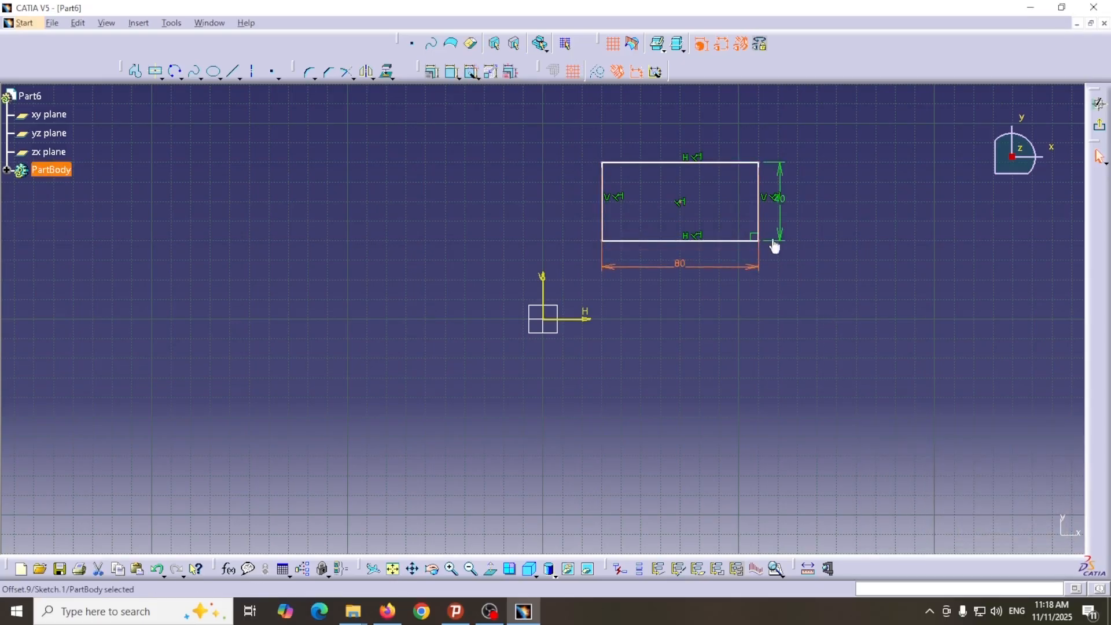
Step: Dimension the rectangle's center point from the vertical and horizontal axes, and finish the sketch
{"action": "left_click", "coordinate": [451, 71]}
{"action": "left_click", "coordinate": [690, 206]}
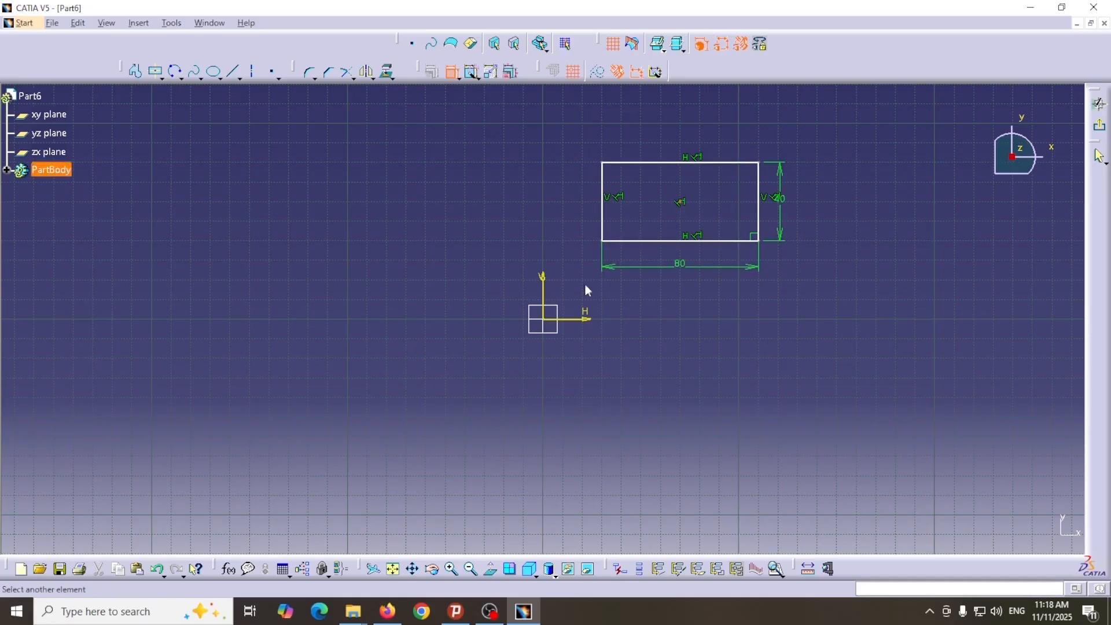
{"action": "left_click", "coordinate": [545, 302]}
{"action": "left_click", "coordinate": [550, 122]}
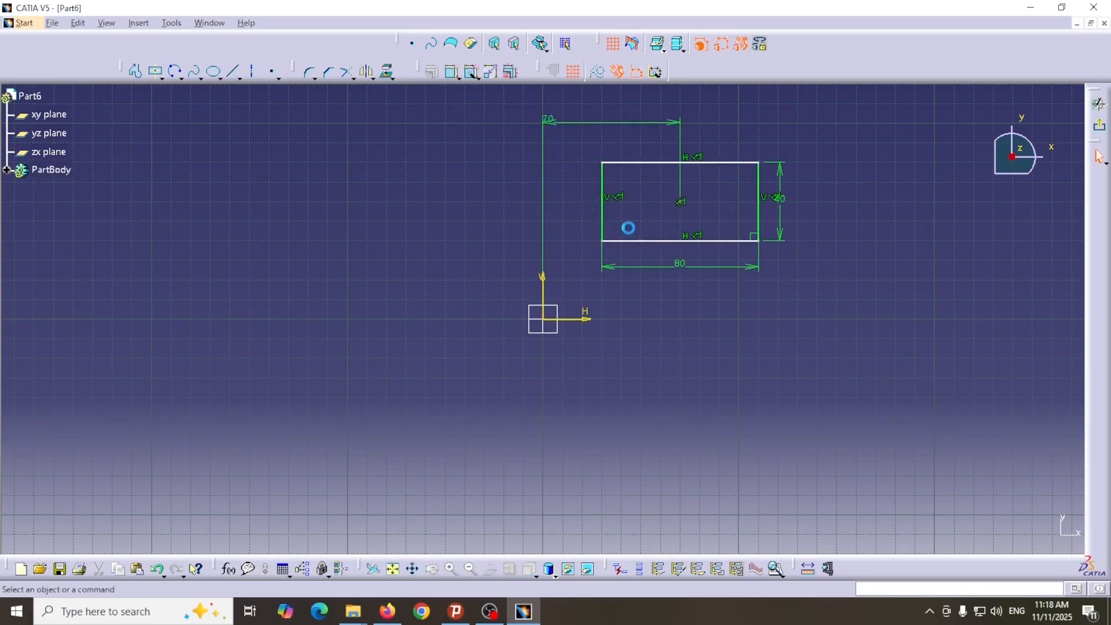
{"action": "left_click", "coordinate": [454, 74]}
{"action": "left_click", "coordinate": [682, 204]}
{"action": "left_click", "coordinate": [590, 318]}
{"action": "left_click", "coordinate": [576, 285]}
{"action": "left_click", "coordinate": [1100, 125]}
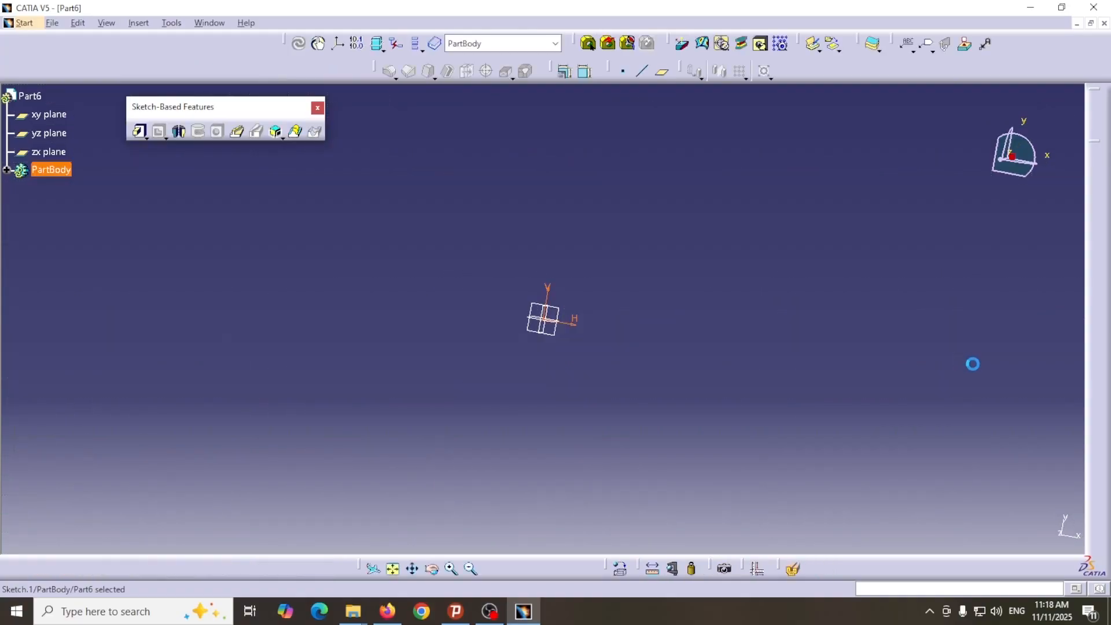
Step: Sketch a vertical line on the zx plane at H 60 mm, with its lower end extended down to the horizontal axis
{"action": "left_click", "coordinate": [60, 153]}
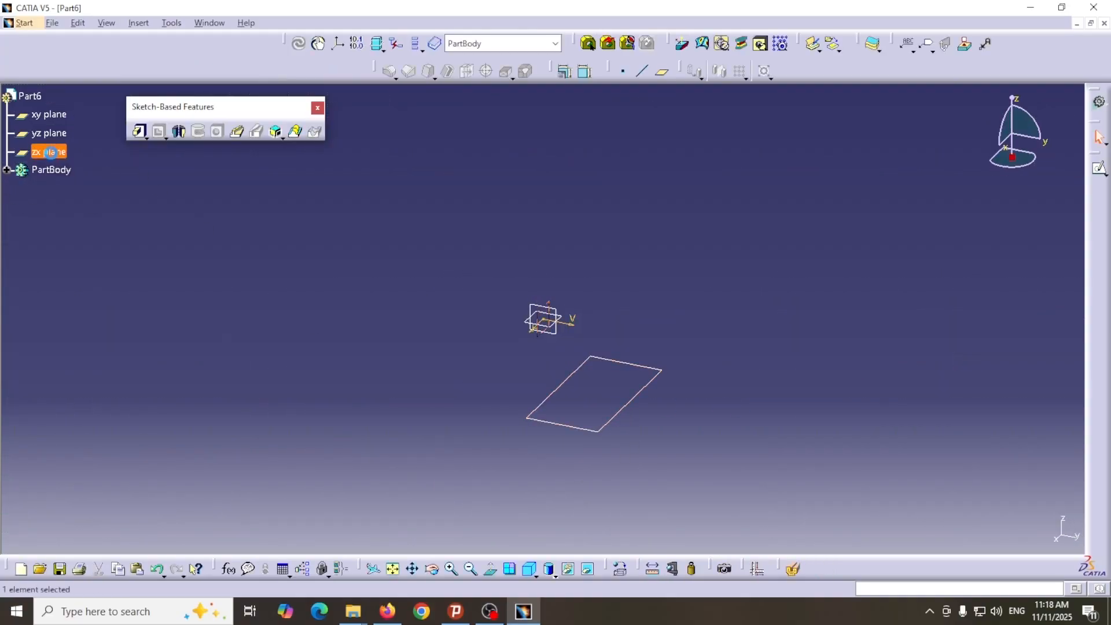
{"action": "left_click", "coordinate": [1099, 168]}
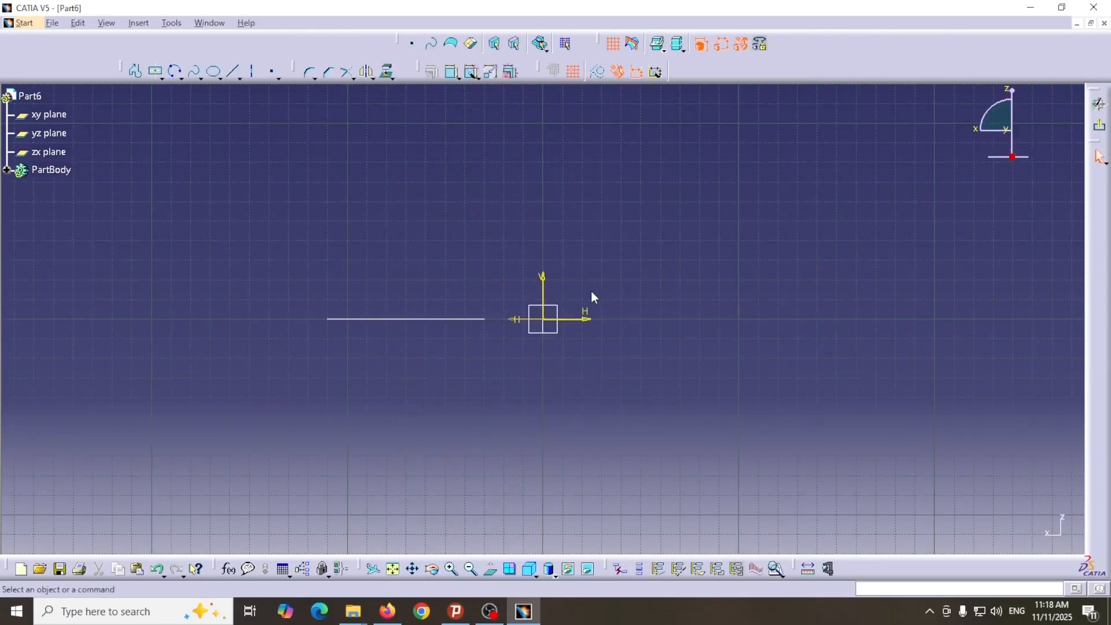
{"action": "left_click", "coordinate": [233, 72]}
{"action": "left_click", "coordinate": [661, 319]}
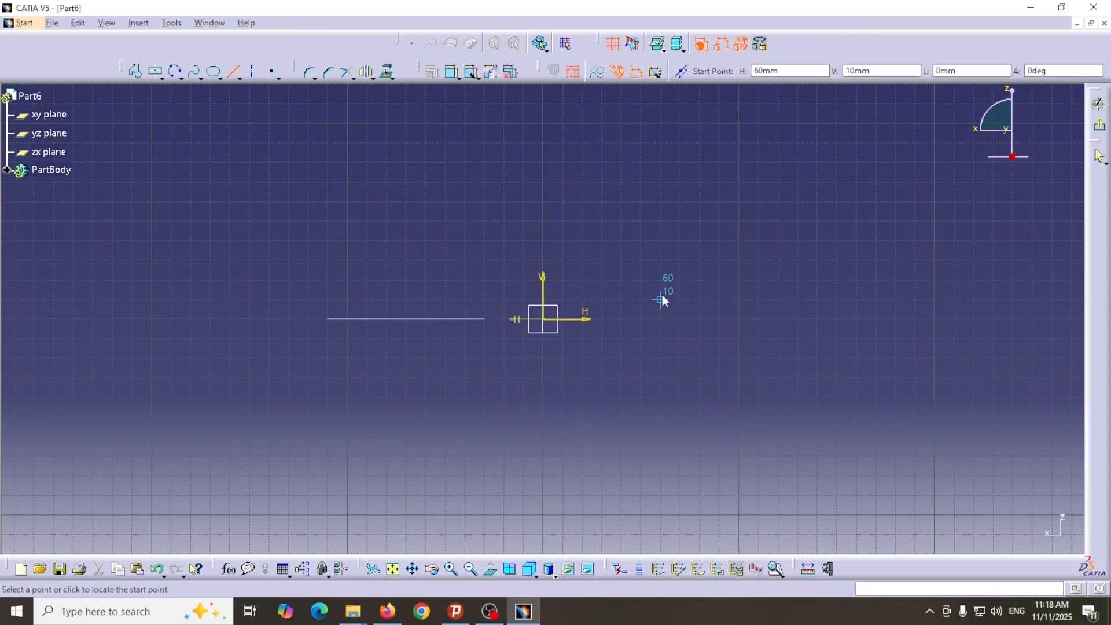
{"action": "left_click", "coordinate": [661, 104]}
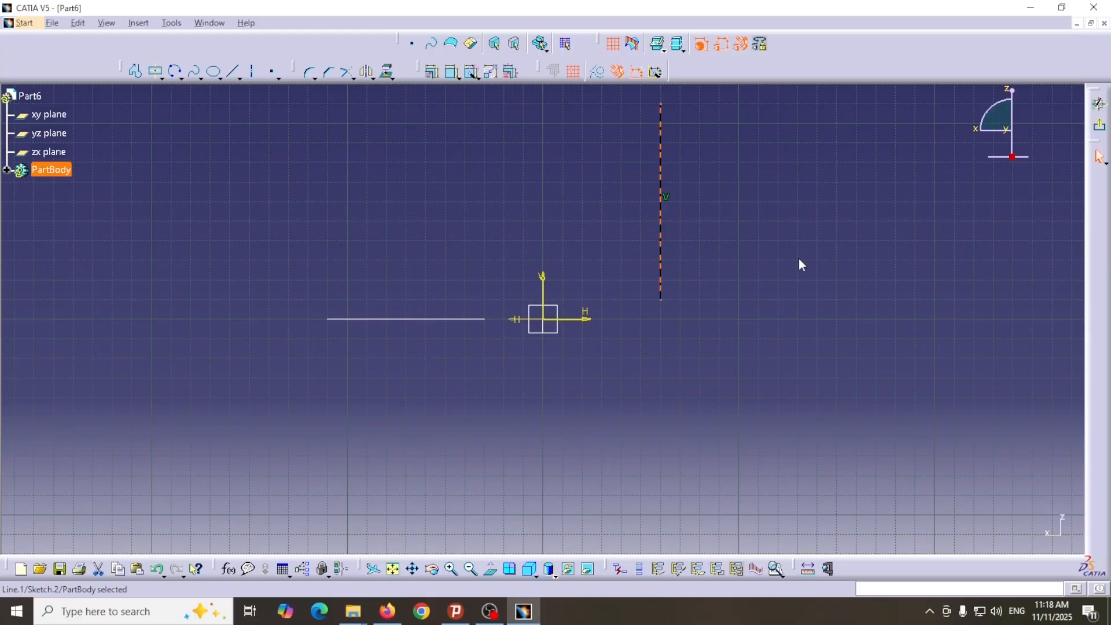
{"action": "left_click_drag", "start_coordinate": [662, 302], "coordinate": [661, 318]}
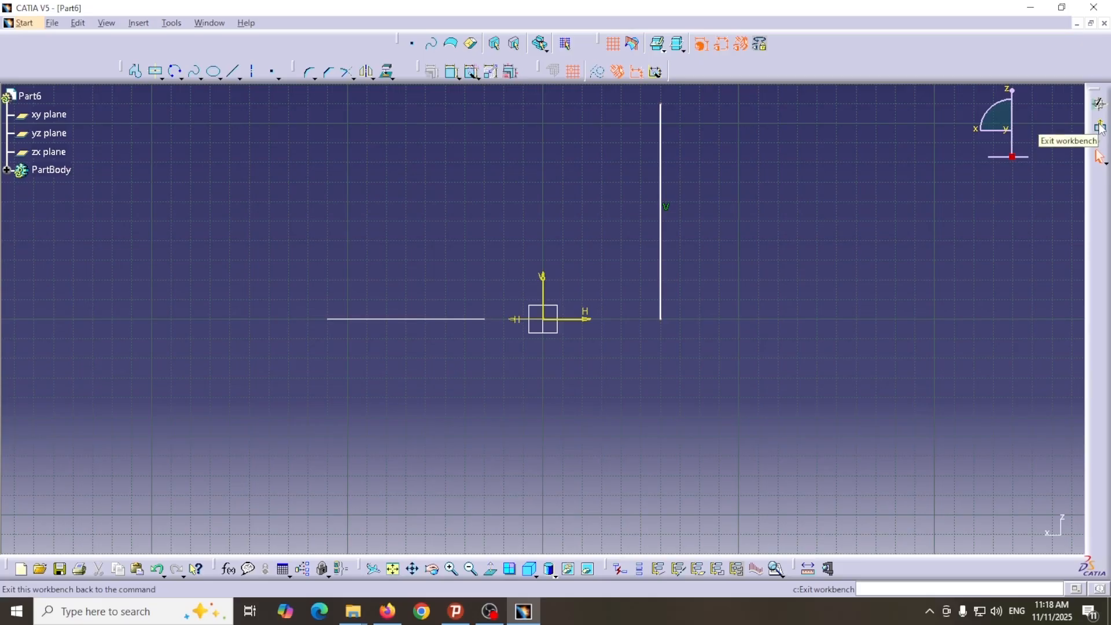
Step: Finish the line sketch and create a rib with the rectangle as profile and the vertical line as center curve, keeping the angle
{"action": "left_click", "coordinate": [1100, 128]}
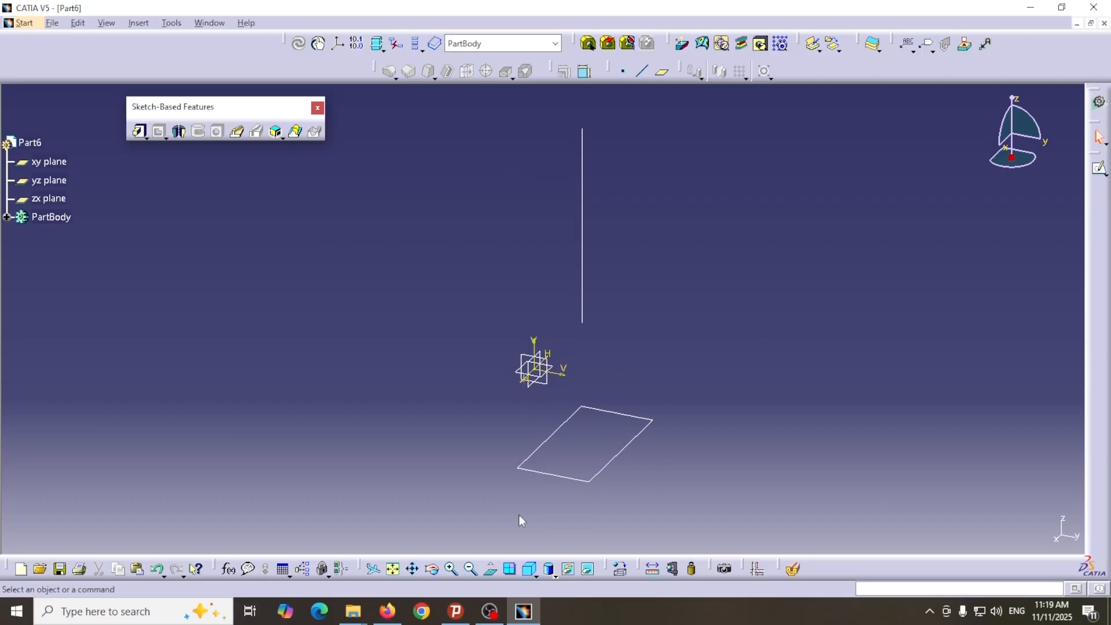
{"action": "left_click", "coordinate": [583, 303]}
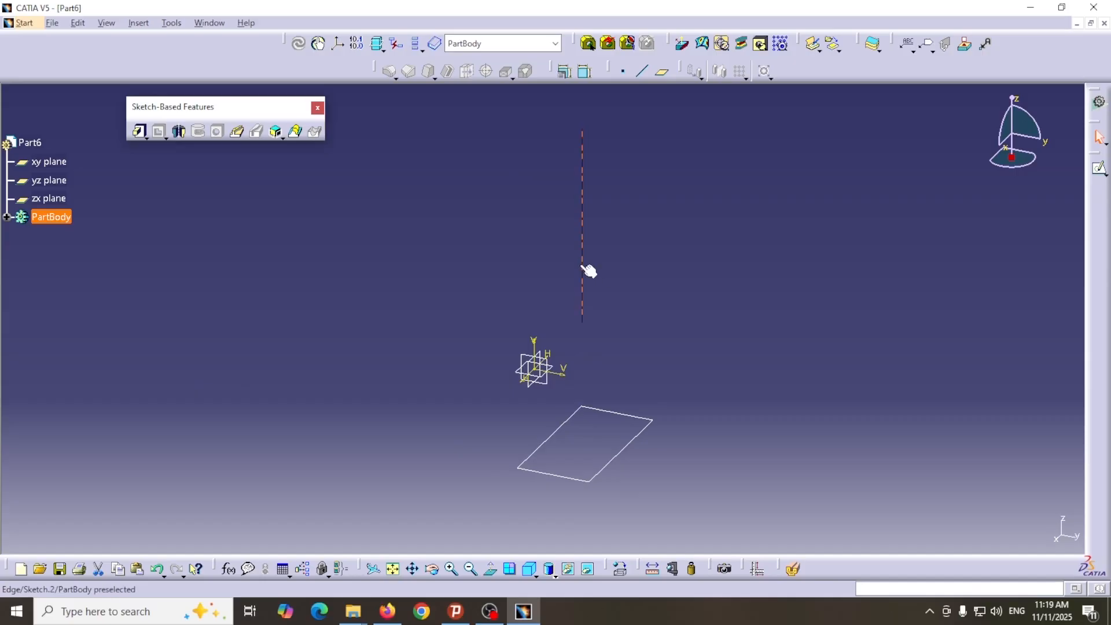
{"action": "left_click", "coordinate": [633, 289]}
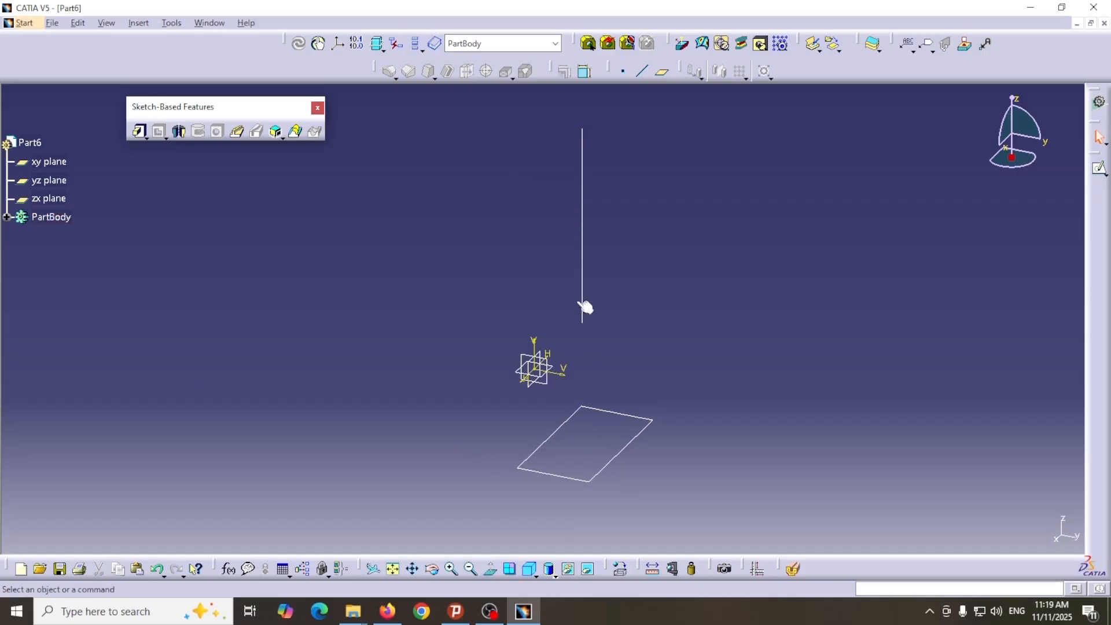
{"action": "left_click", "coordinate": [241, 138]}
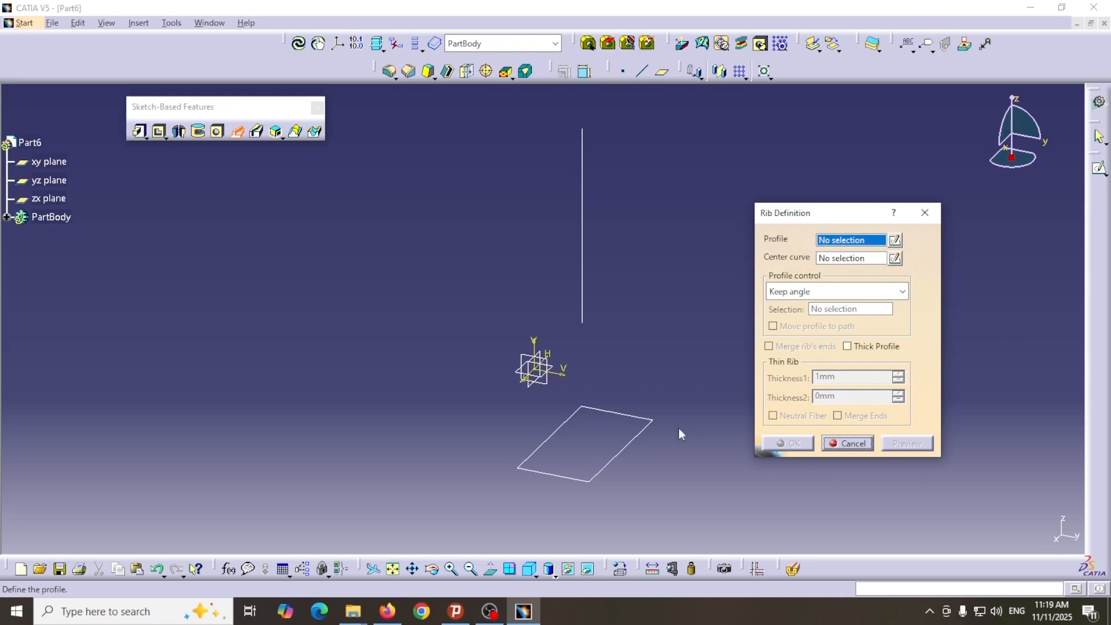
{"action": "left_click", "coordinate": [626, 447]}
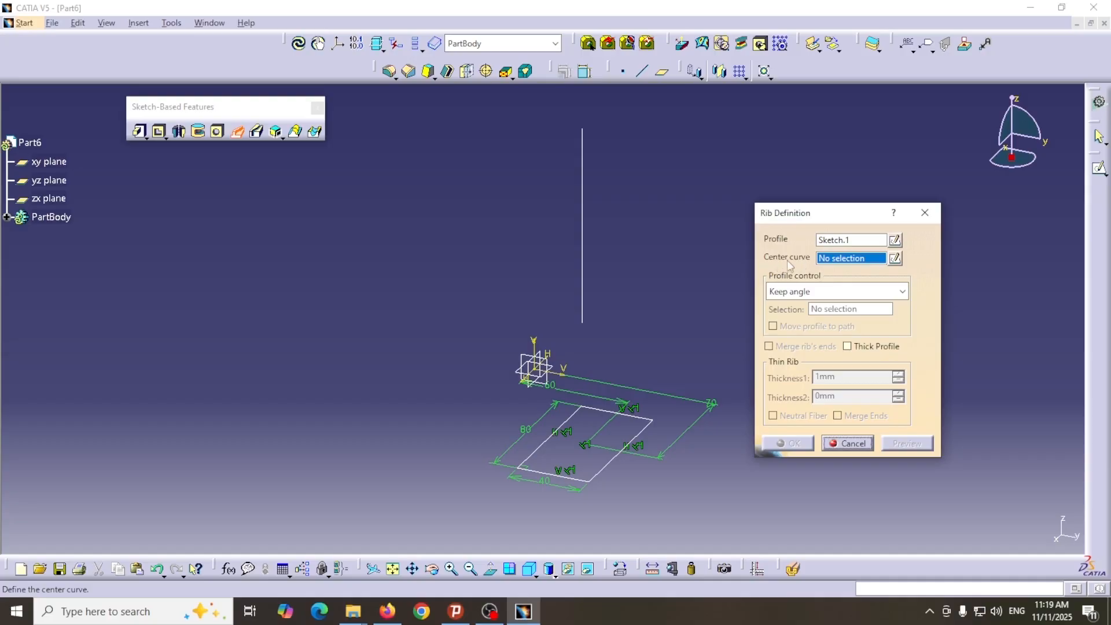
{"action": "left_click", "coordinate": [584, 261]}
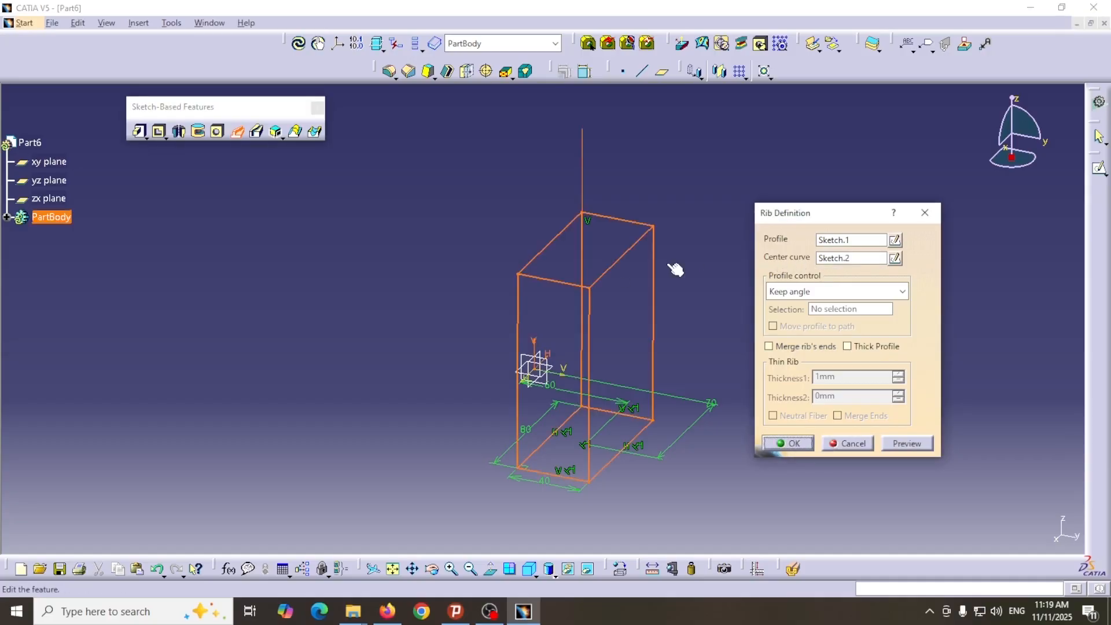
{"action": "left_click", "coordinate": [907, 444]}
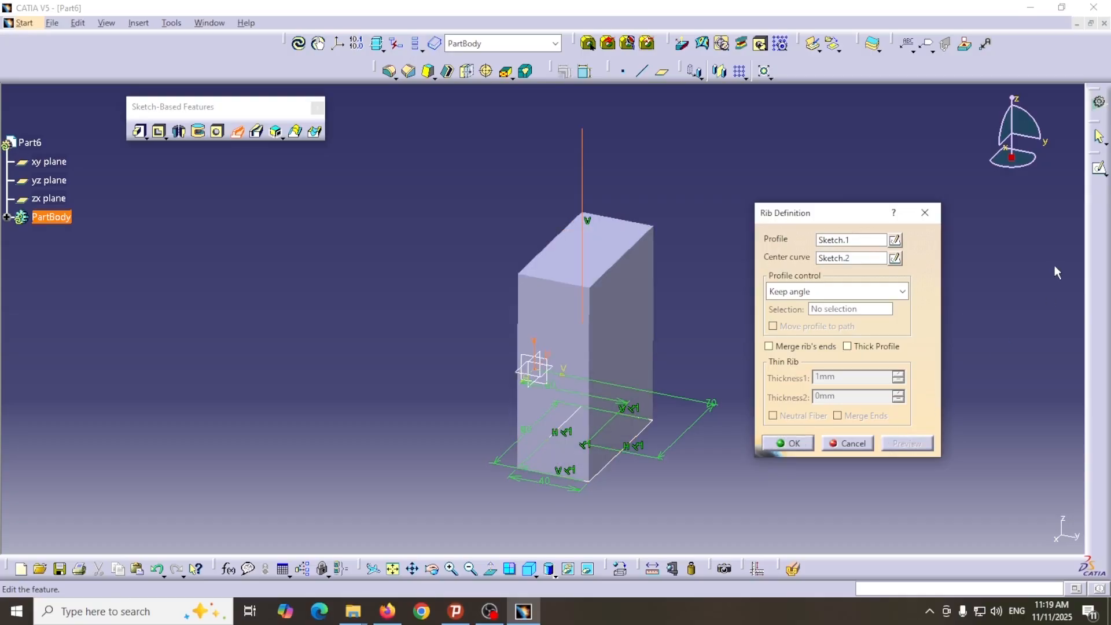
{"action": "left_click", "coordinate": [791, 443]}
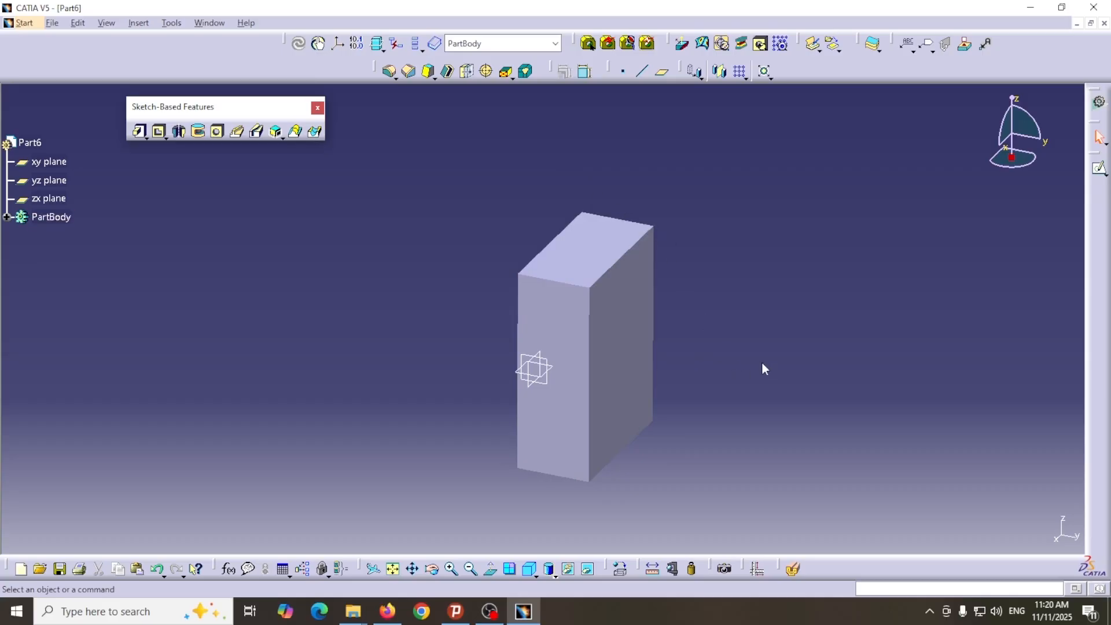
Step: Reopen the rib's definition from the expanded tree and measure the length of its vertical center curve line
{"action": "left_click", "coordinate": [7, 217]}
{"action": "double_click", "coordinate": [55, 235]}
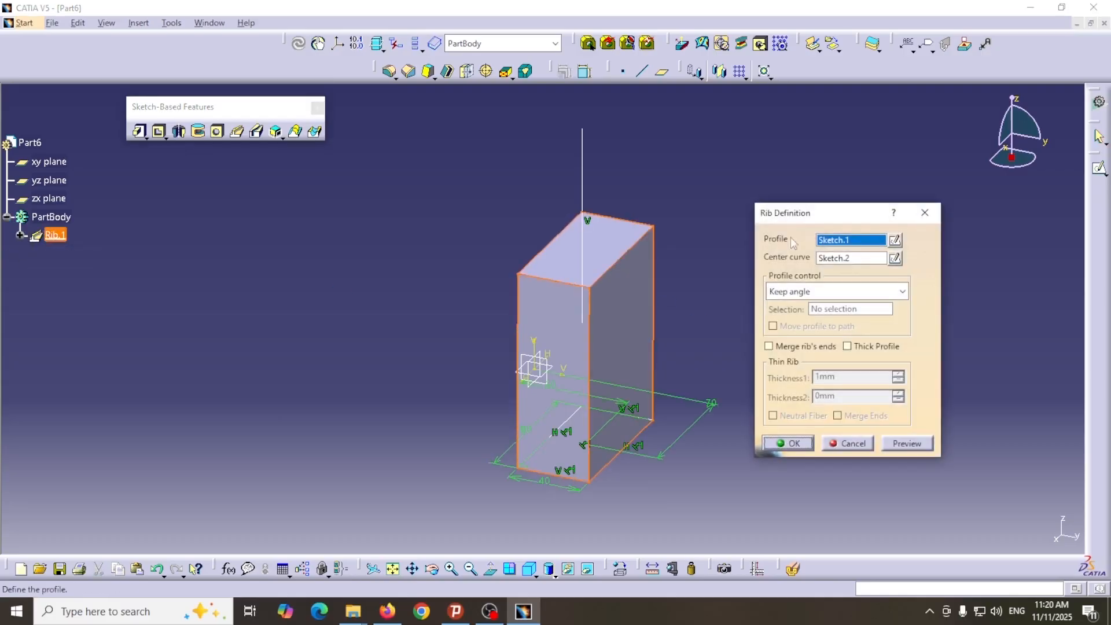
{"action": "left_click_drag", "start_coordinate": [829, 213], "coordinate": [863, 217]}
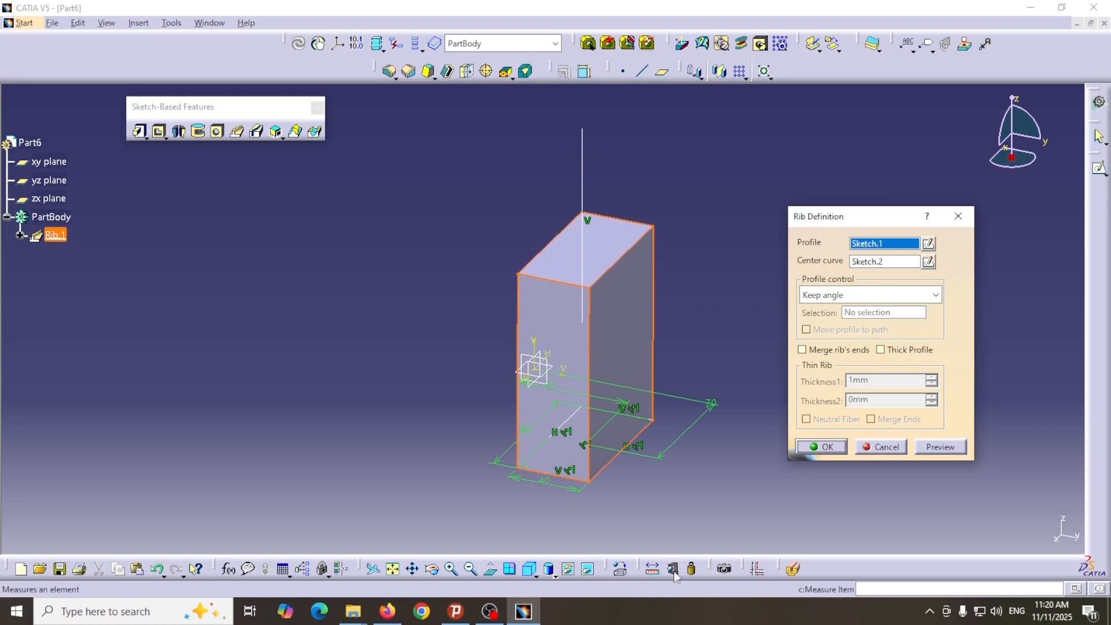
{"action": "left_click", "coordinate": [822, 447]}
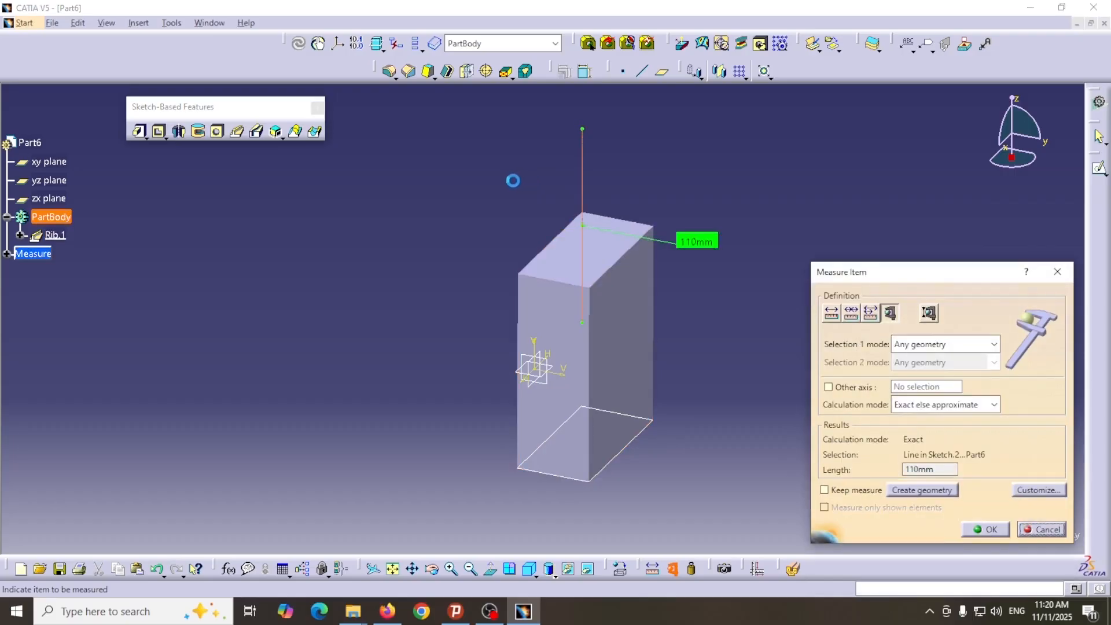
{"action": "left_click_drag", "start_coordinate": [693, 243], "coordinate": [681, 146]}
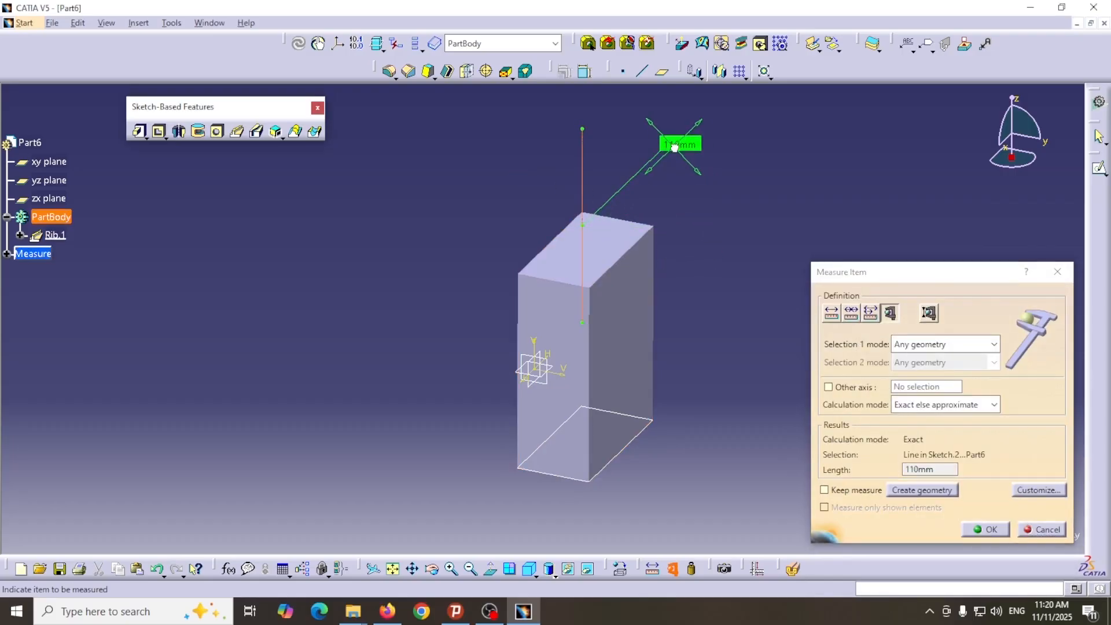
Step: Measure the rib's front vertical edge and keep the measurement beside the solid
{"action": "left_click", "coordinate": [596, 385]}
{"action": "left_click_drag", "start_coordinate": [711, 405], "coordinate": [723, 432]}
{"action": "left_click", "coordinate": [825, 491]}
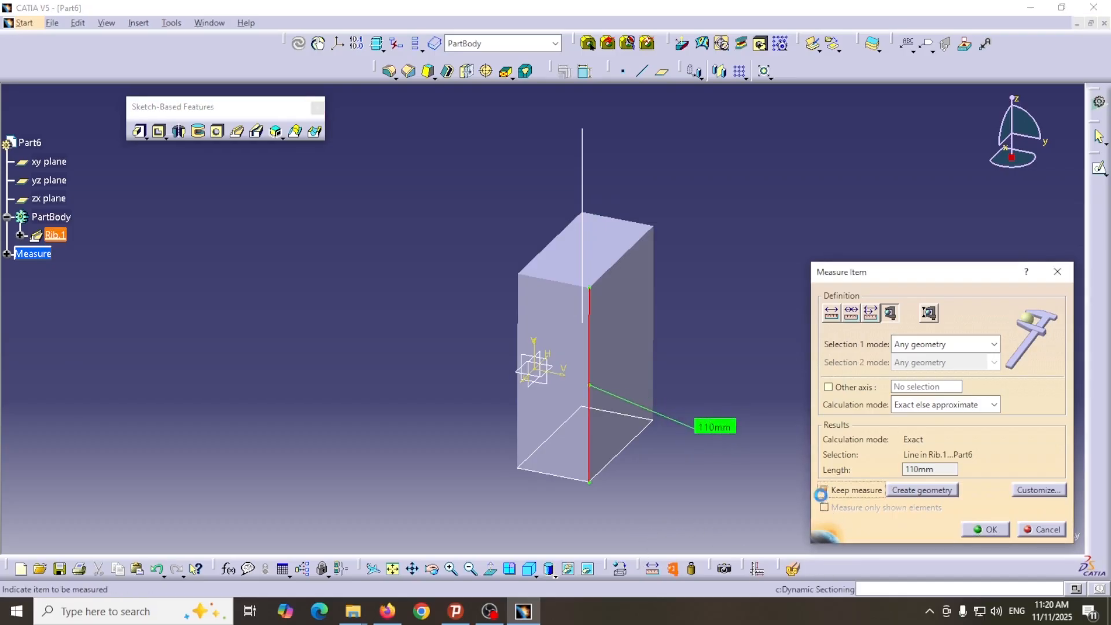
{"action": "left_click", "coordinate": [1002, 530]}
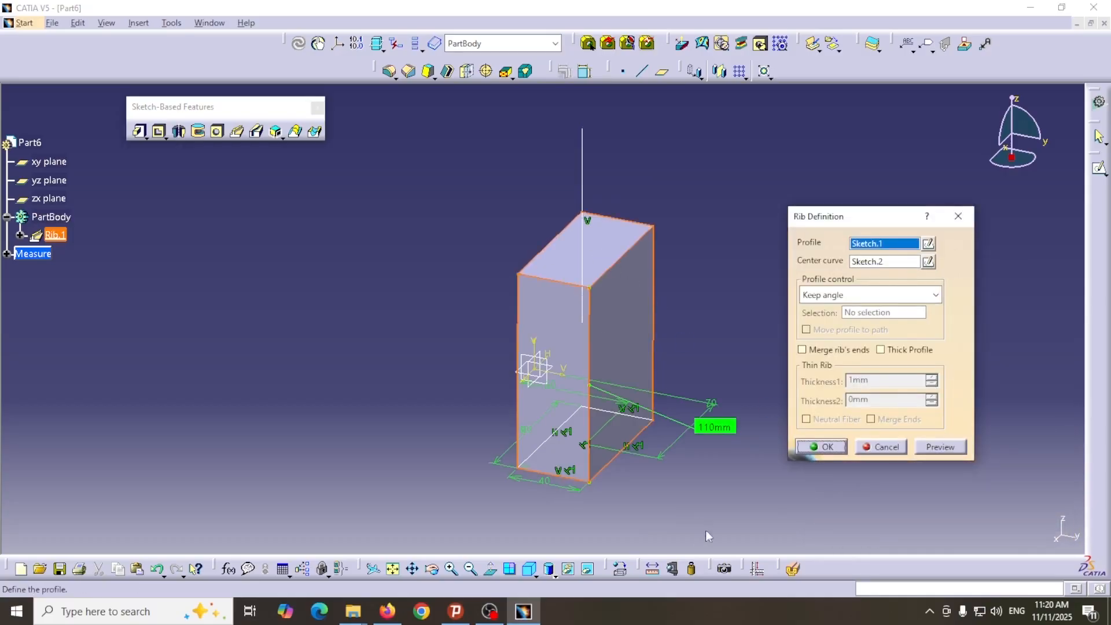
Step: Measure the center curve line's length again as a kept measurement, and close the rib's definition
{"action": "left_click", "coordinate": [672, 569]}
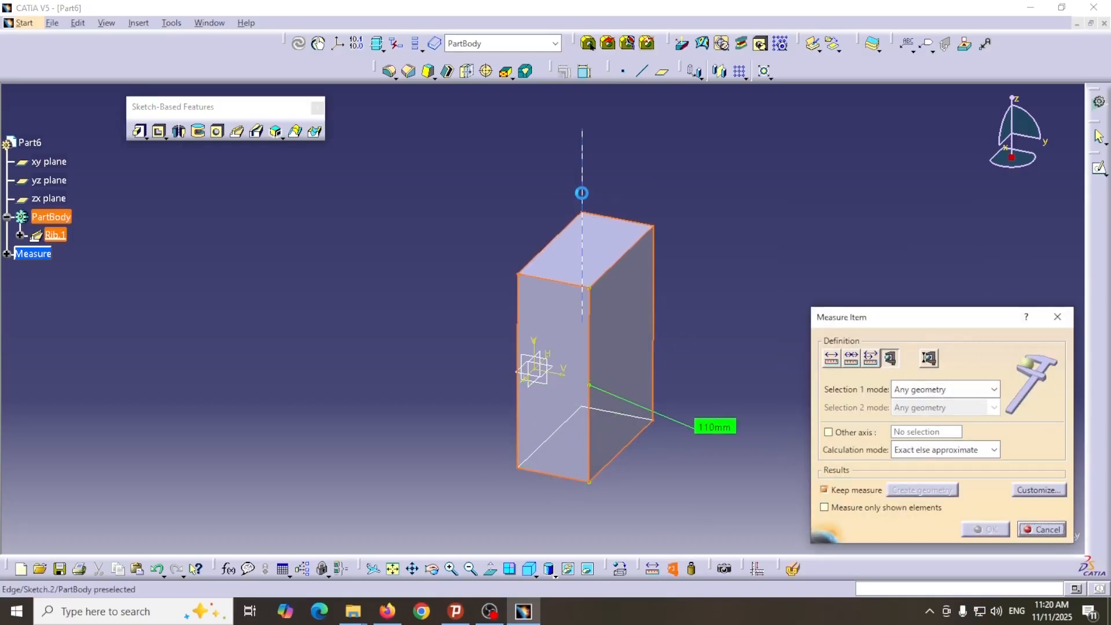
{"action": "left_click", "coordinate": [582, 194]}
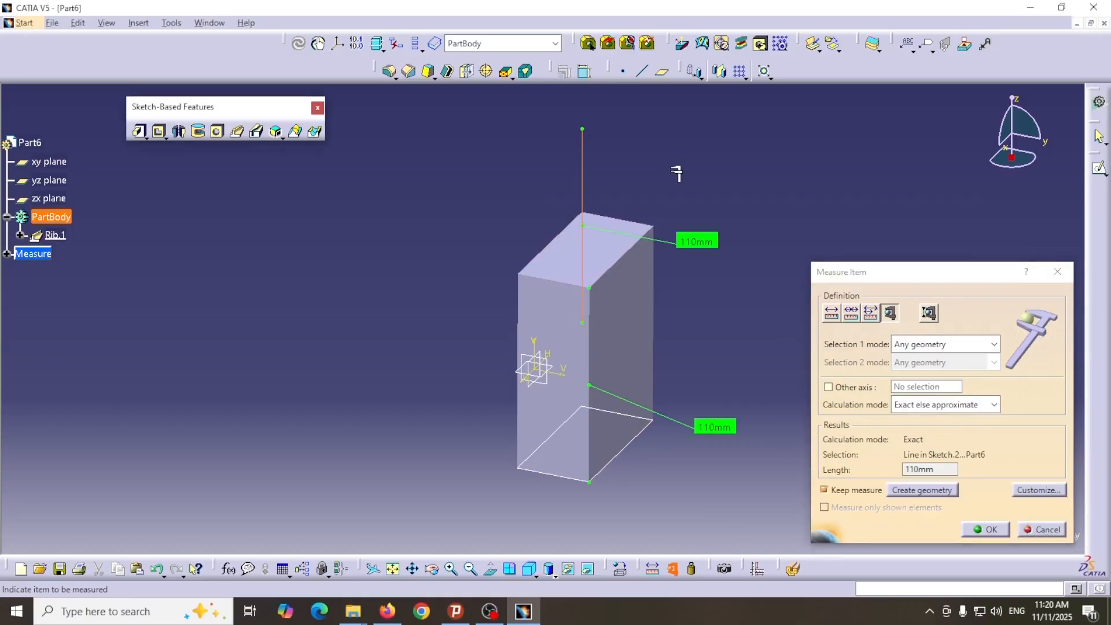
{"action": "left_click", "coordinate": [985, 530]}
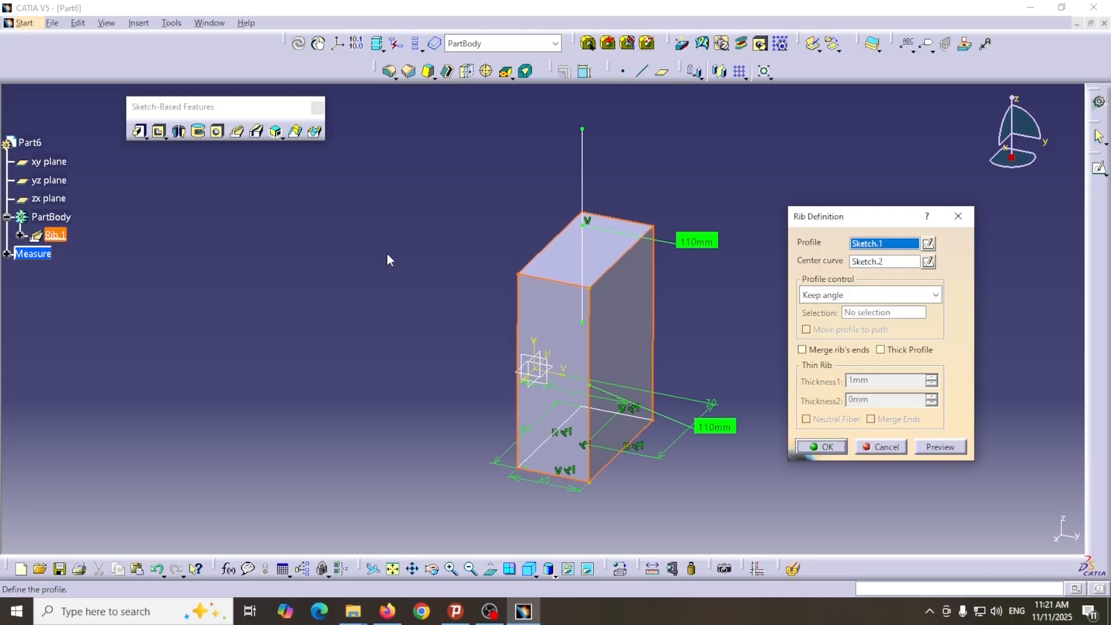
{"action": "left_click", "coordinate": [822, 447]}
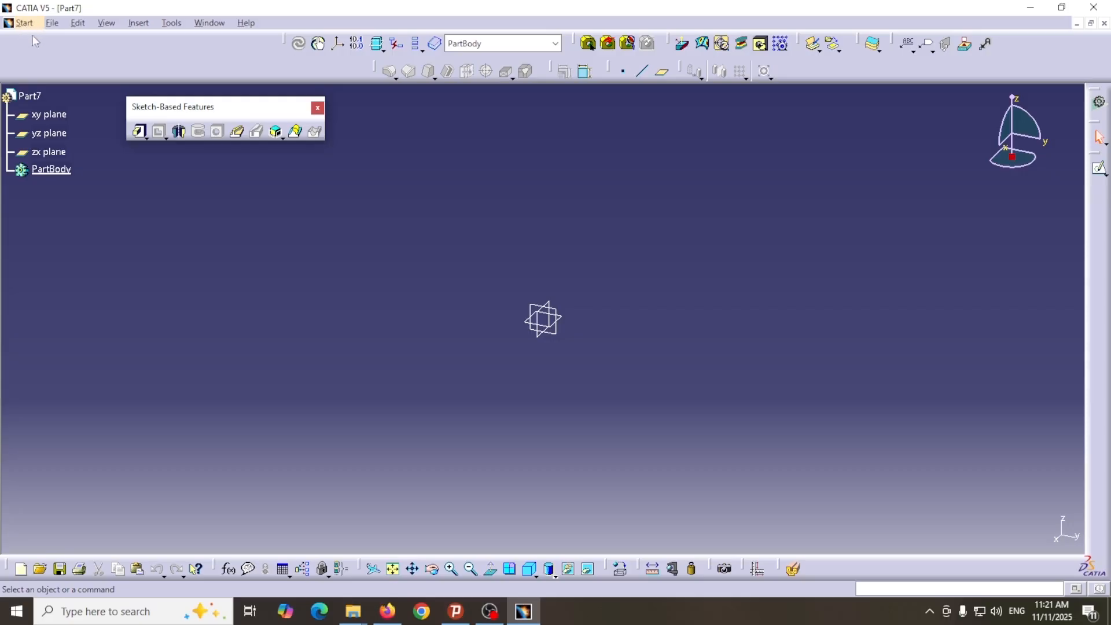
Step: Create a new Part Design part with hybrid design enabled, accepting the proposed part name
{"action": "left_click", "coordinate": [31, 24]}
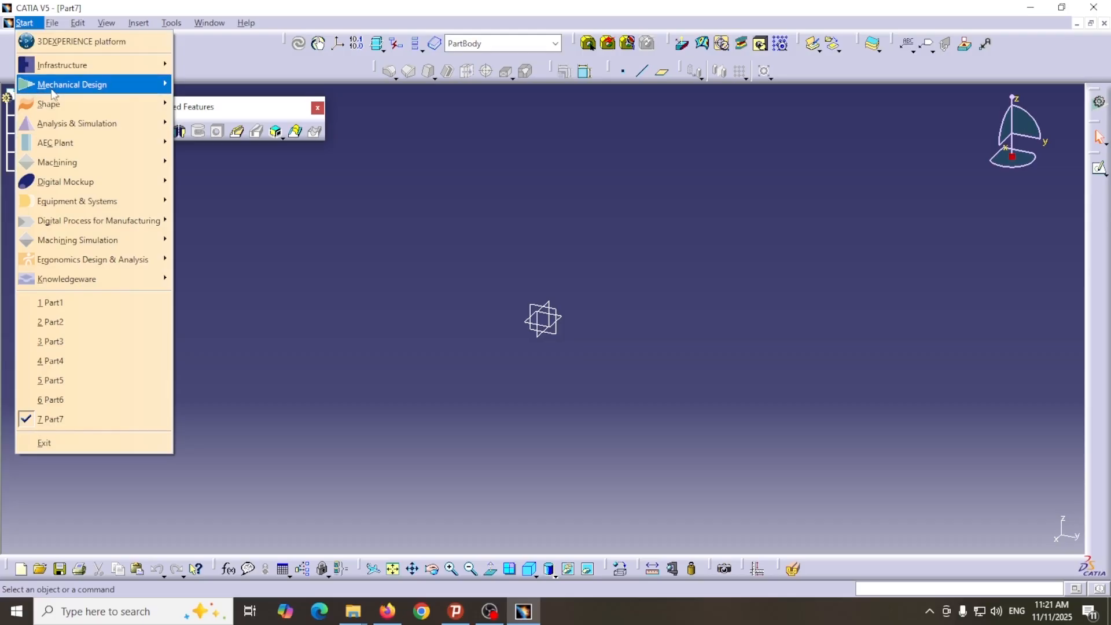
{"action": "mouse_move", "coordinate": [81, 94]}
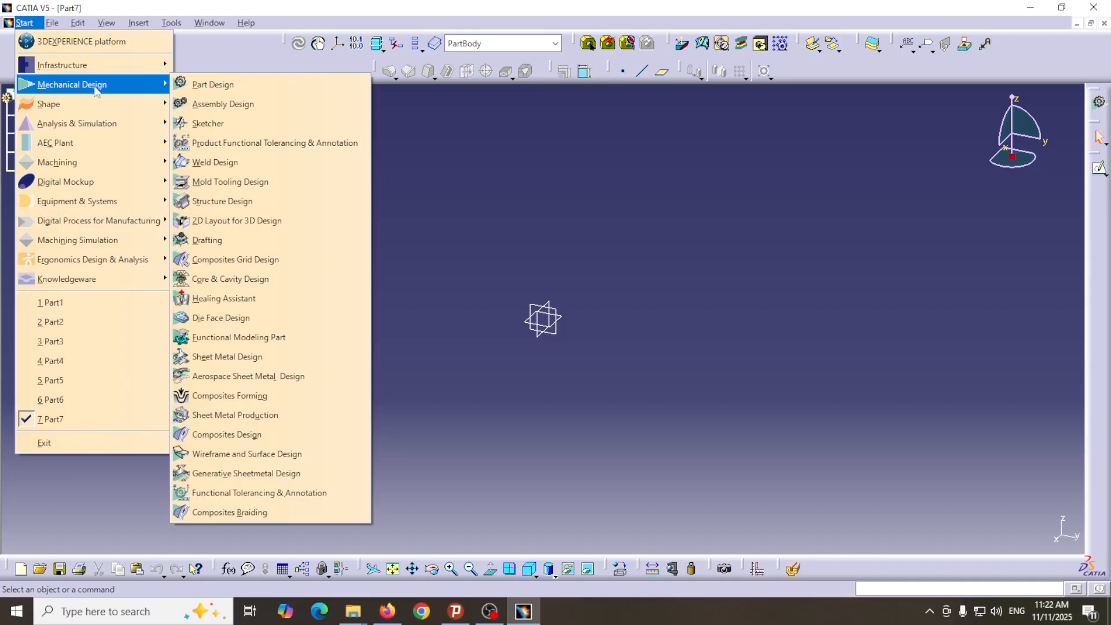
{"action": "left_click", "coordinate": [212, 85]}
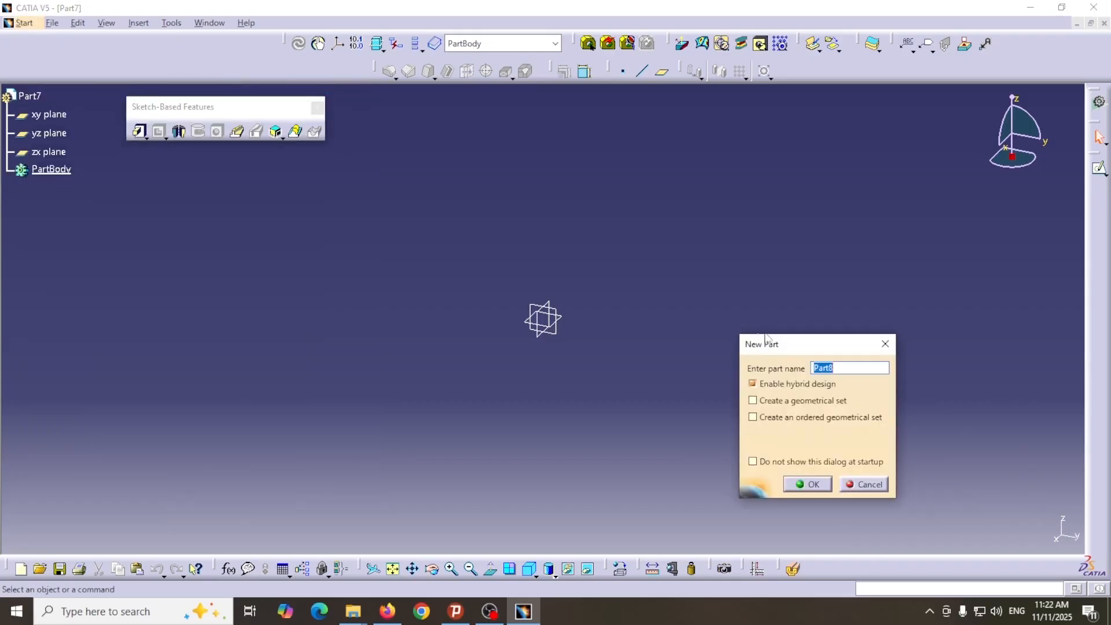
{"action": "left_click", "coordinate": [807, 485]}
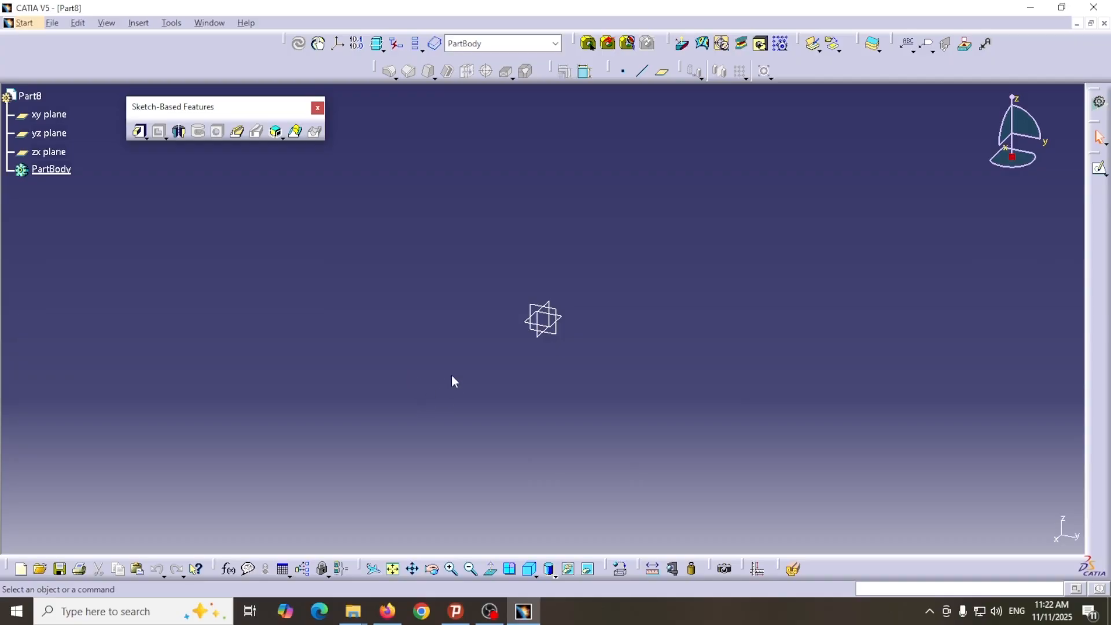
Step: View the open Part4 and Part5 documents one after the other and return to Part8
{"action": "left_click", "coordinate": [211, 23]}
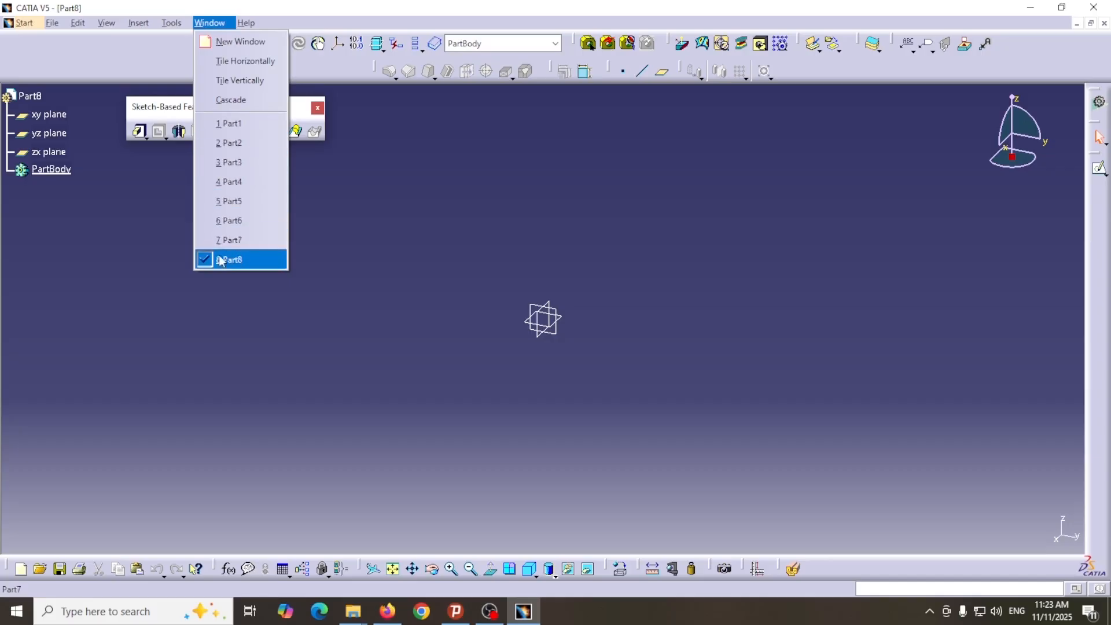
{"action": "left_click", "coordinate": [229, 182]}
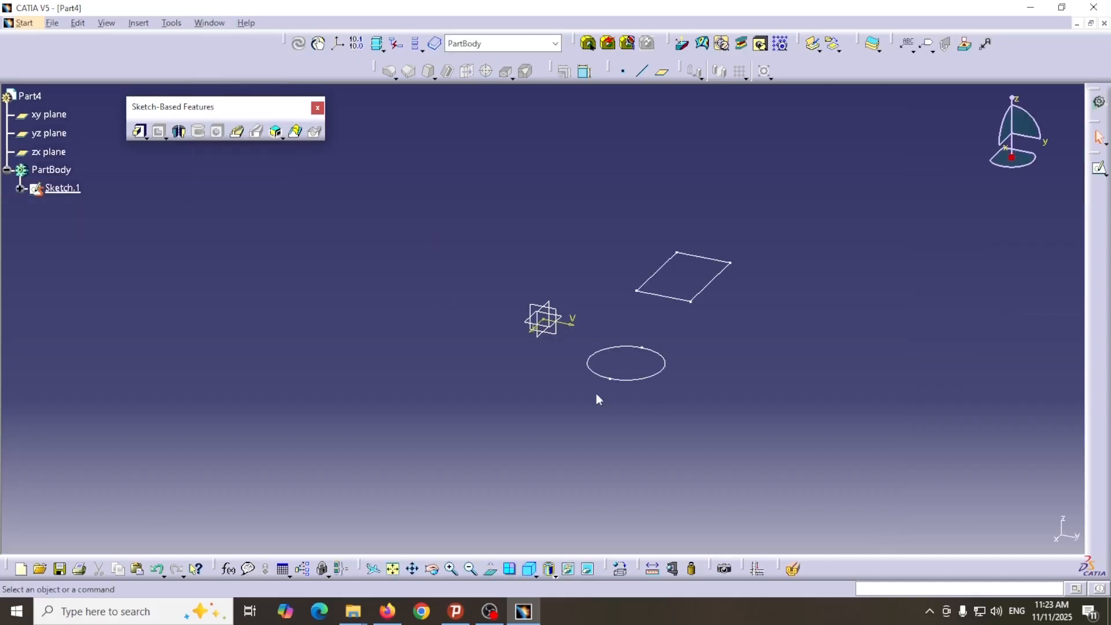
{"action": "left_click", "coordinate": [202, 23]}
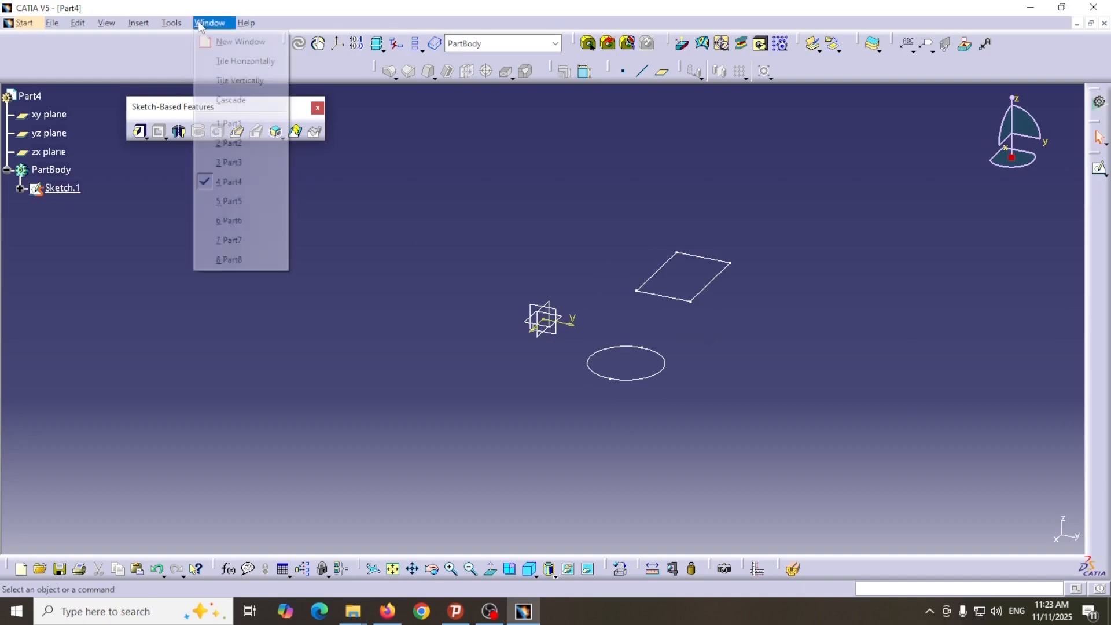
{"action": "left_click", "coordinate": [230, 201]}
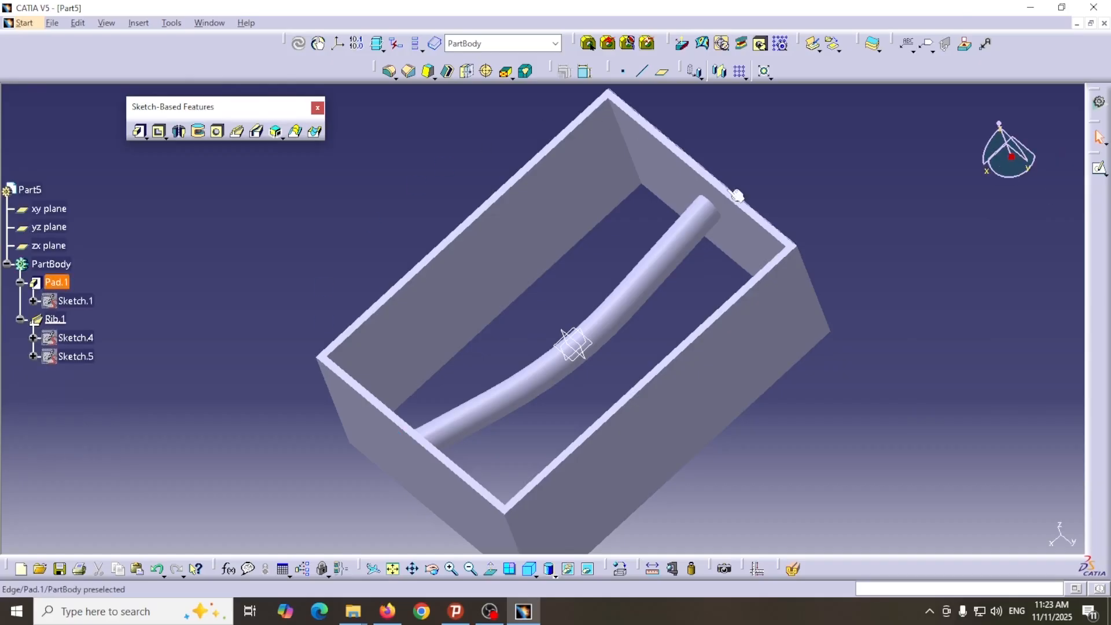
{"action": "left_click", "coordinate": [209, 24]}
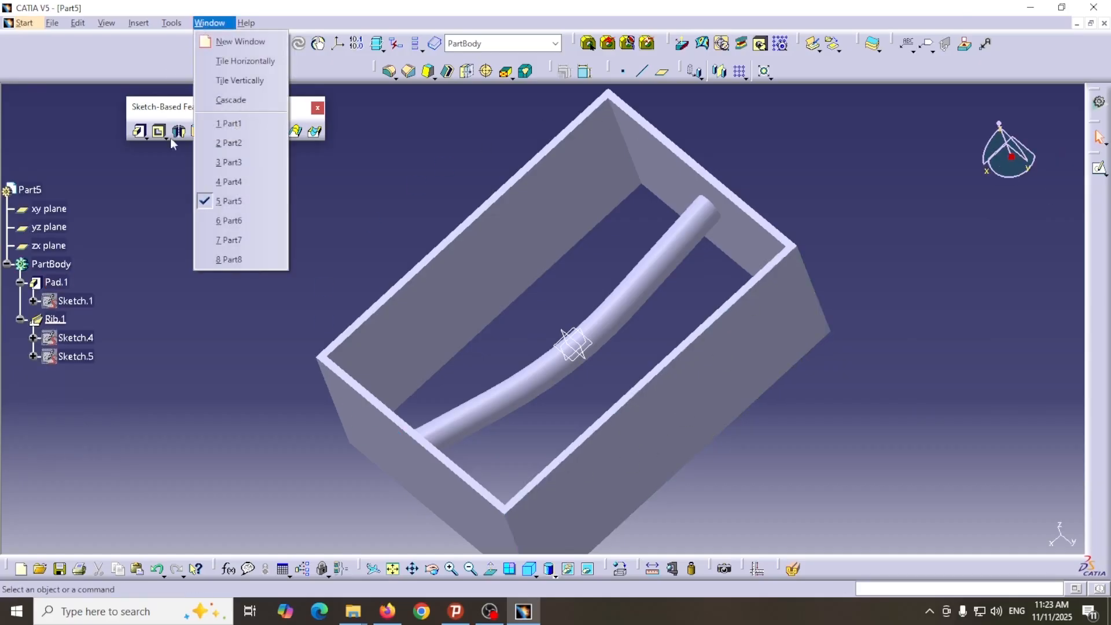
{"action": "left_click", "coordinate": [230, 260]}
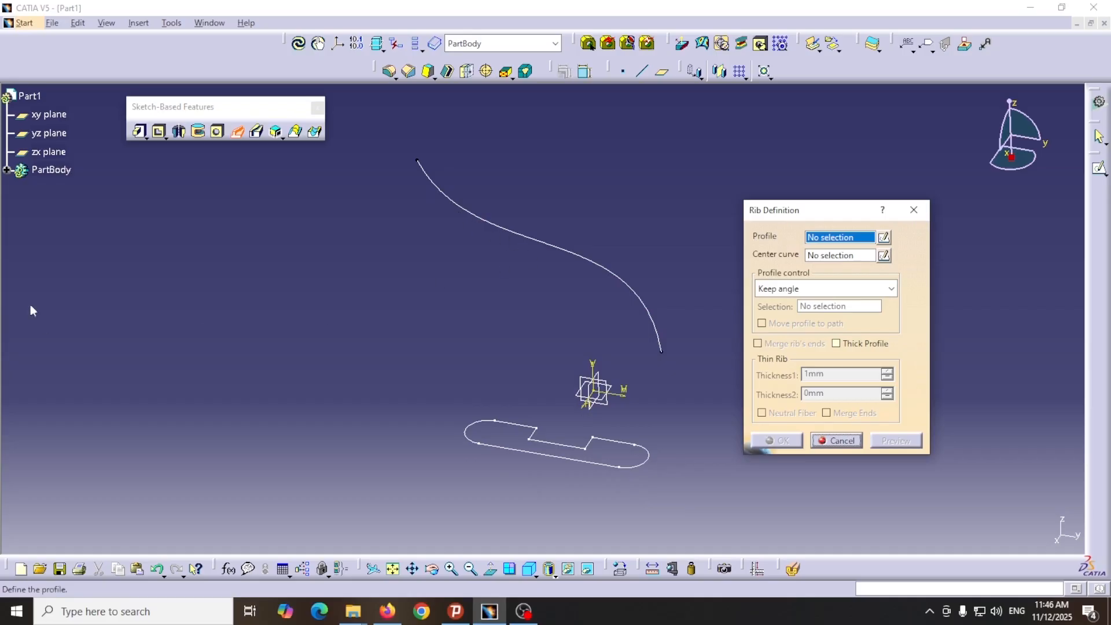
Step: Expand the PartBody in Part1's tree and examine the profile control options in the rib's definition
{"action": "left_click", "coordinate": [7, 170]}
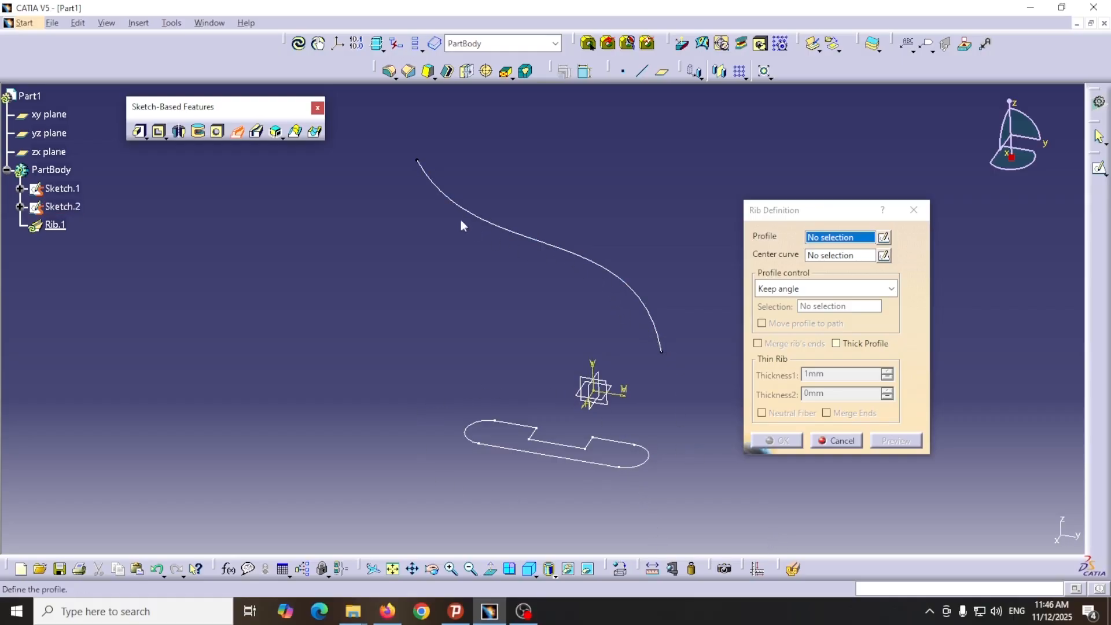
{"action": "key", "text": "Escape"}
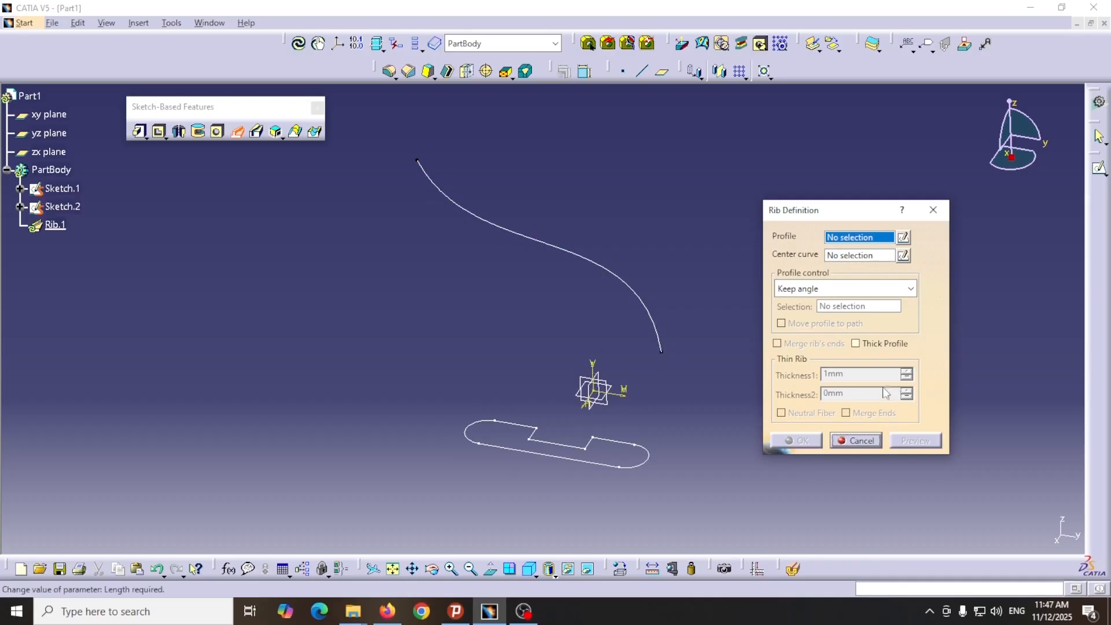
{"action": "left_click", "coordinate": [912, 288]}
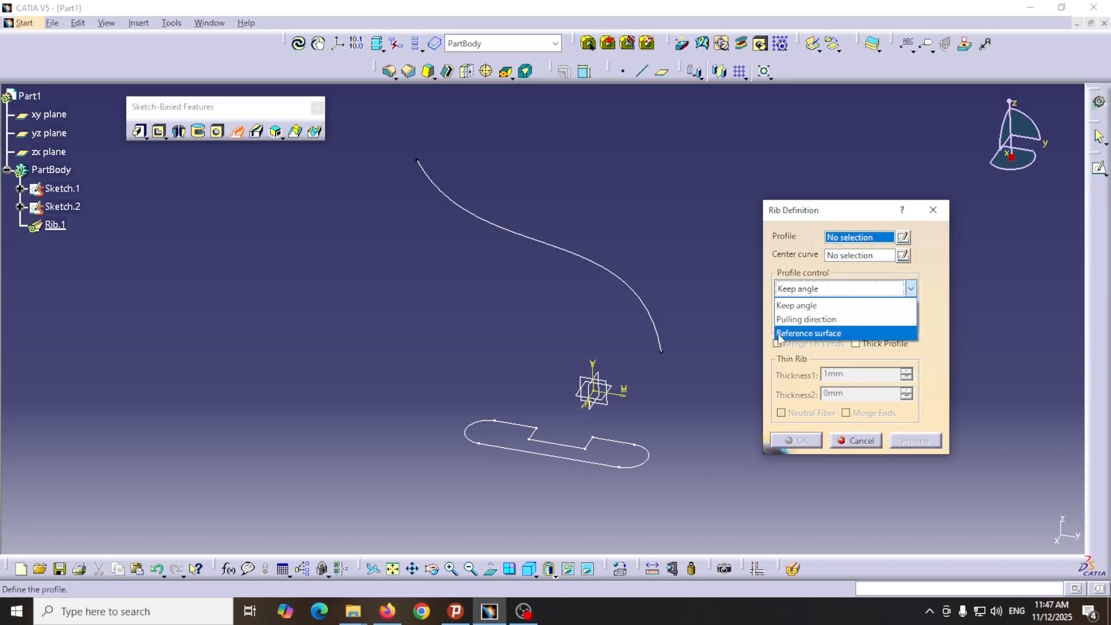
{"action": "left_click", "coordinate": [786, 283]}
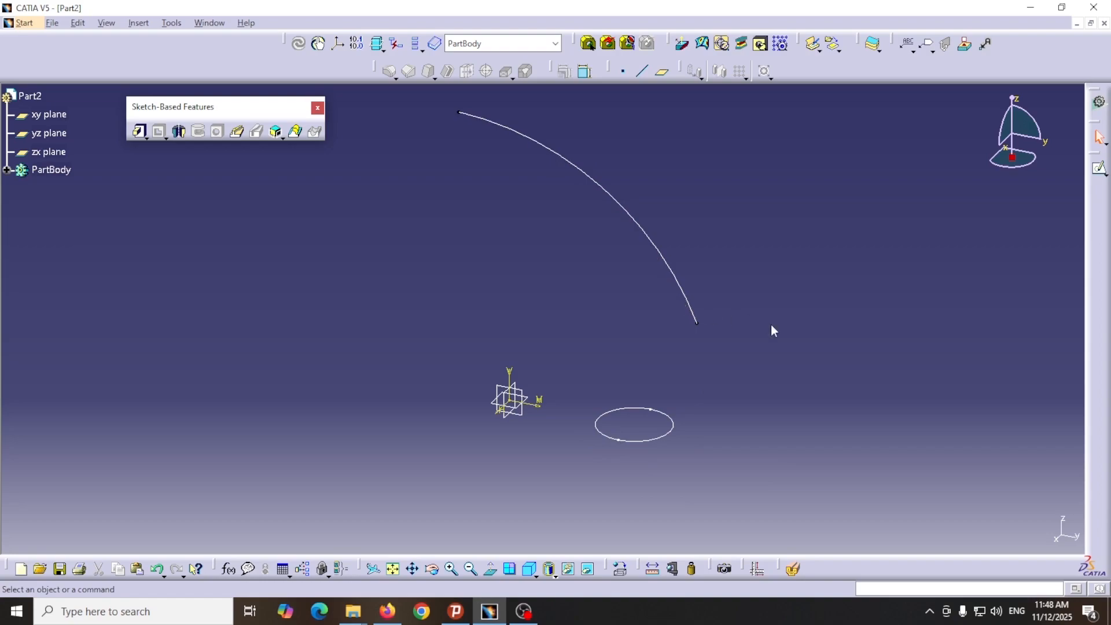
Step: Create a rib from the circle in Sketch.1 along the arc in Sketch.2, with the profile control set to Keep angle
{"action": "left_click", "coordinate": [6, 170]}
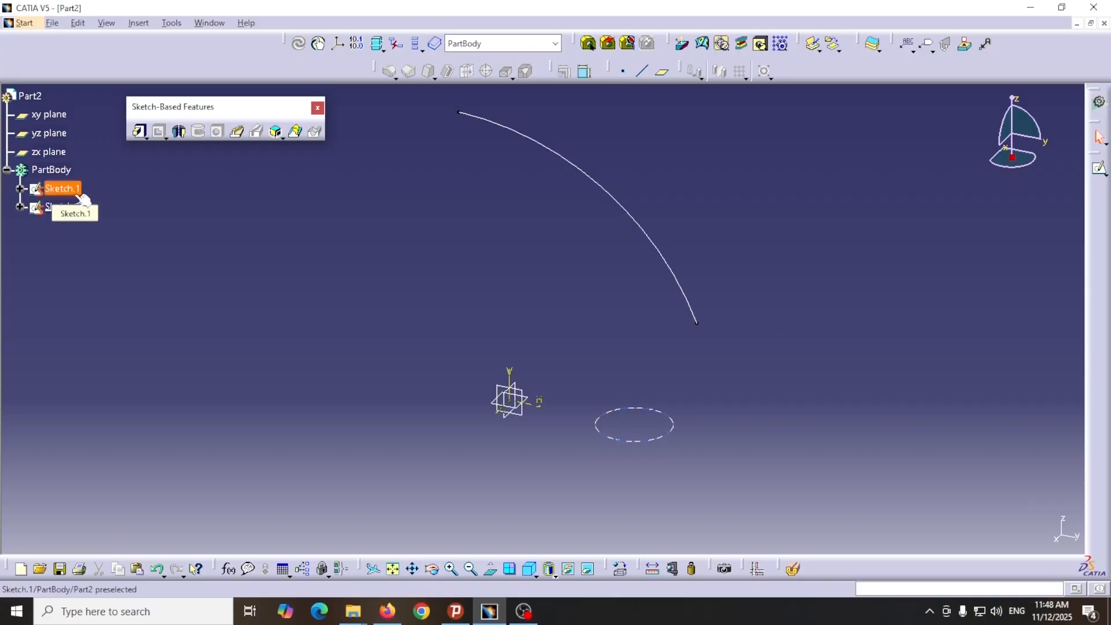
{"action": "left_click", "coordinate": [236, 141]}
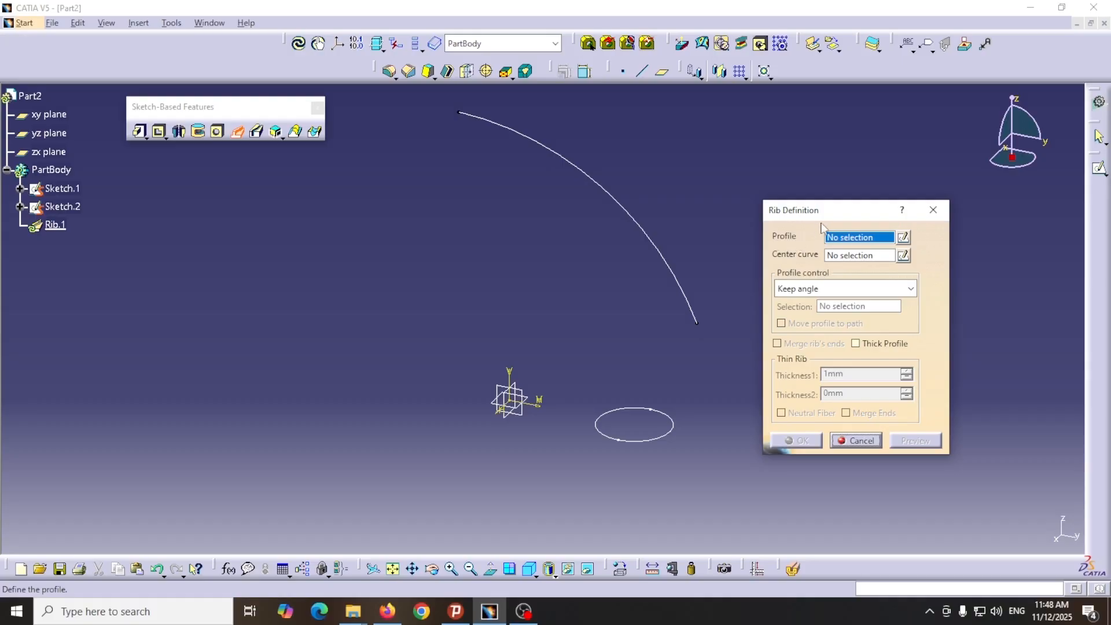
{"action": "left_click", "coordinate": [672, 429]}
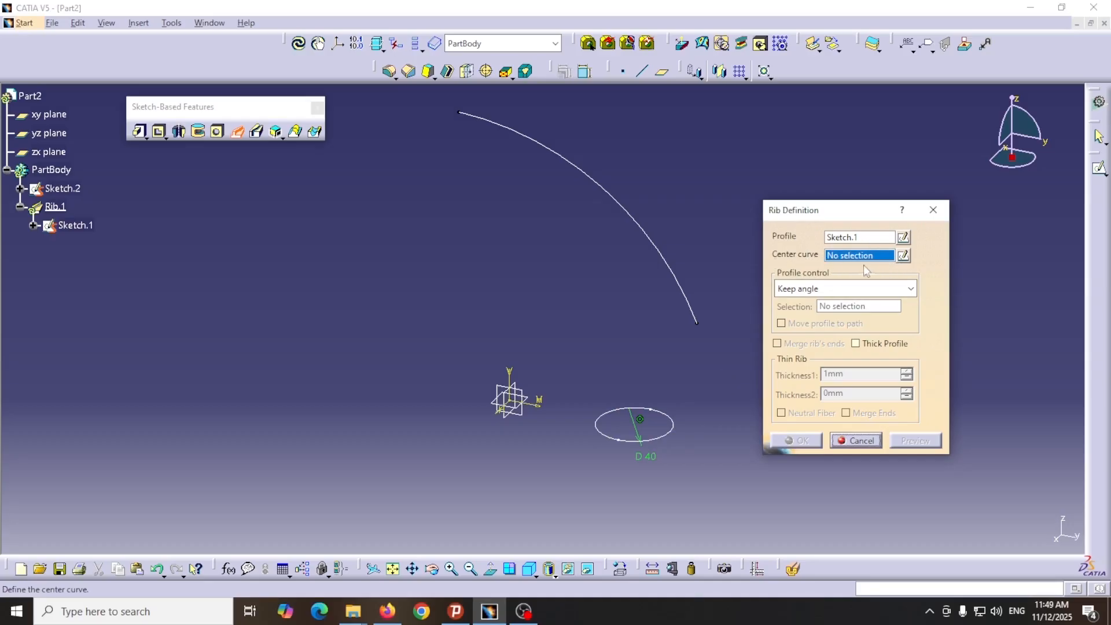
{"action": "left_click", "coordinate": [695, 305]}
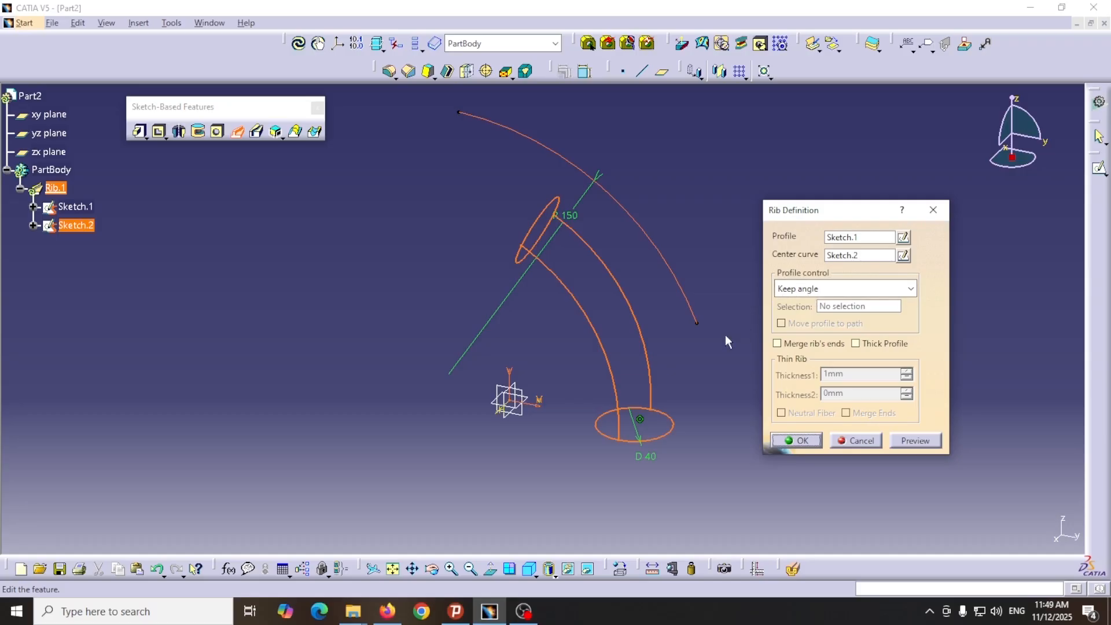
{"action": "left_click", "coordinate": [796, 440]}
{"action": "middle_click_drag", "start_coordinate": [453, 245], "coordinate": [486, 231]}
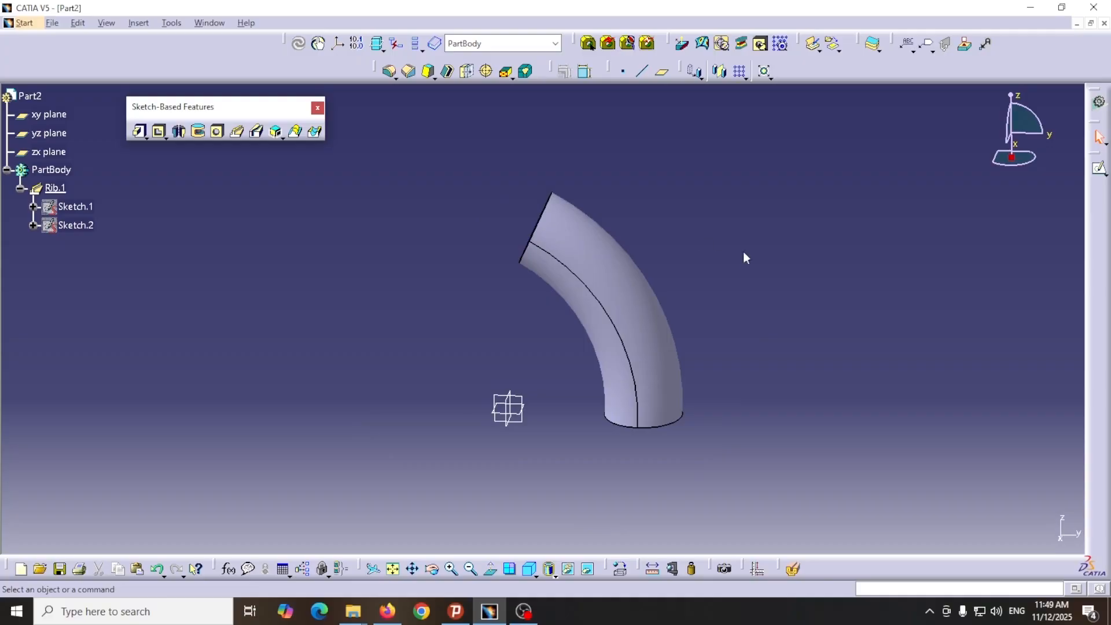
{"action": "key", "text": "ctrl+y"}
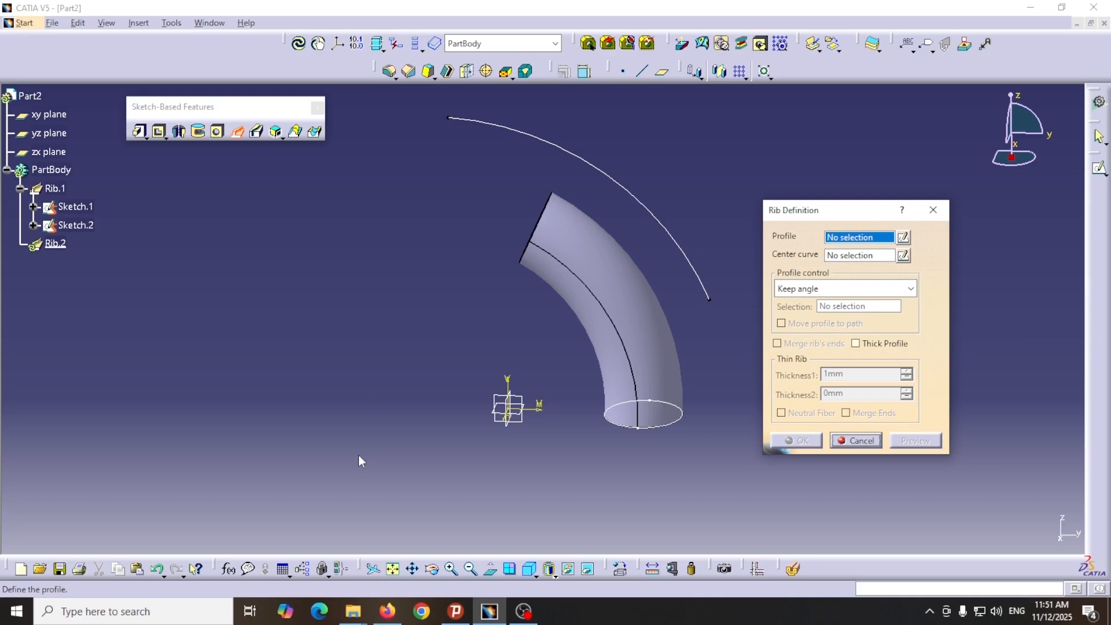
{"action": "middle_click_drag", "start_coordinate": [359, 462], "coordinate": [528, 323]}
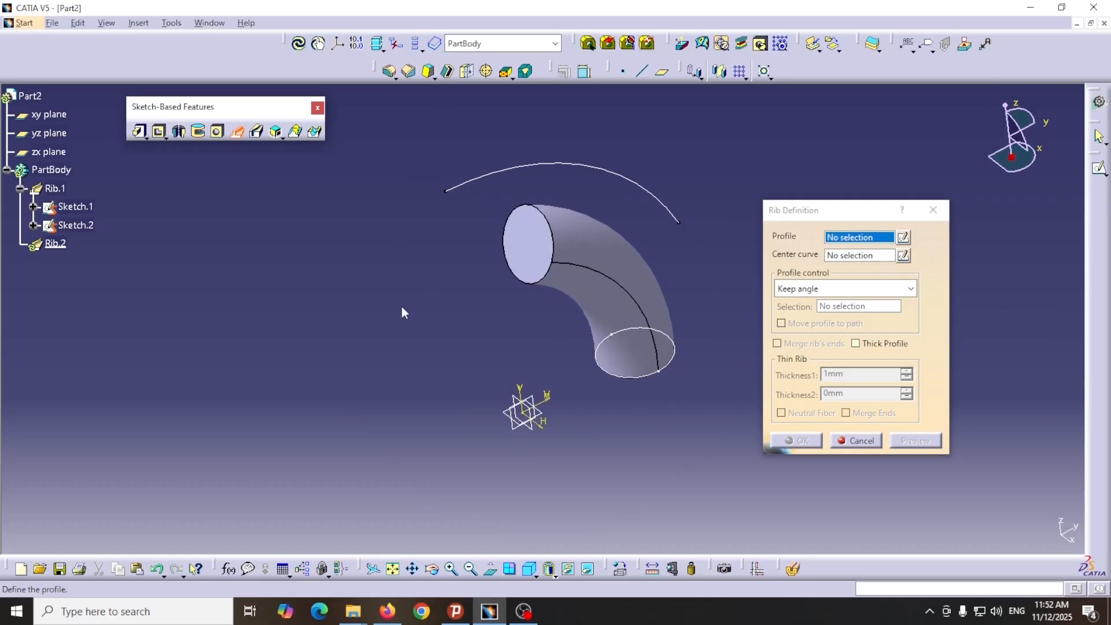
{"action": "key", "text": "Escape"}
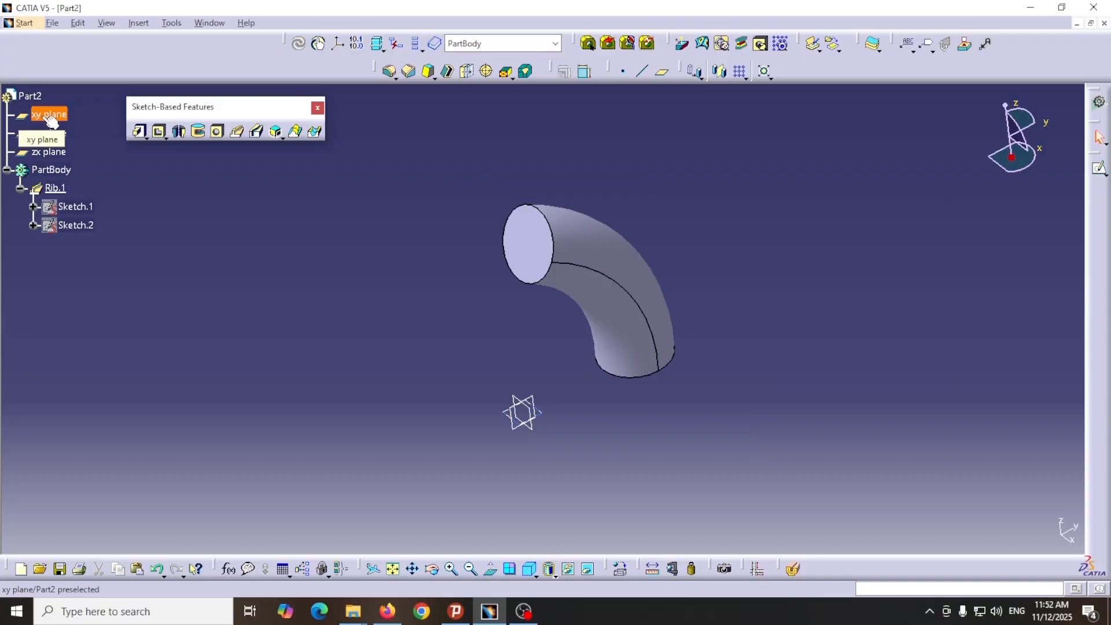
Step: Sketch a circle about 40 mm in diameter on the xy plane, centred on the vertical axis below the origin
{"action": "left_click", "coordinate": [49, 118]}
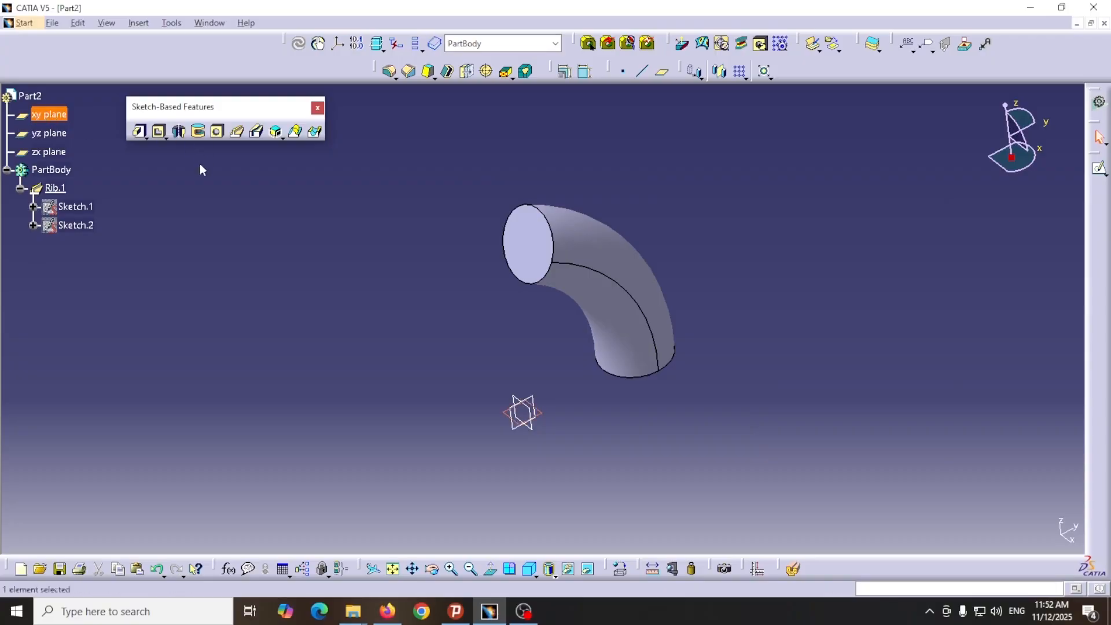
{"action": "left_click", "coordinate": [1099, 171]}
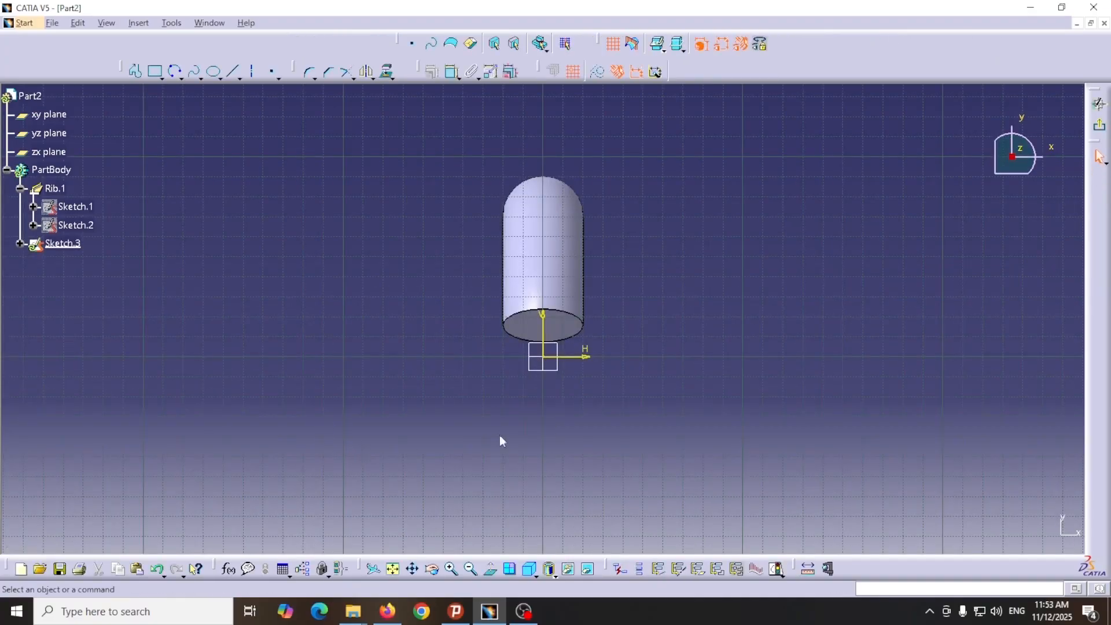
{"action": "left_click", "coordinate": [180, 77]}
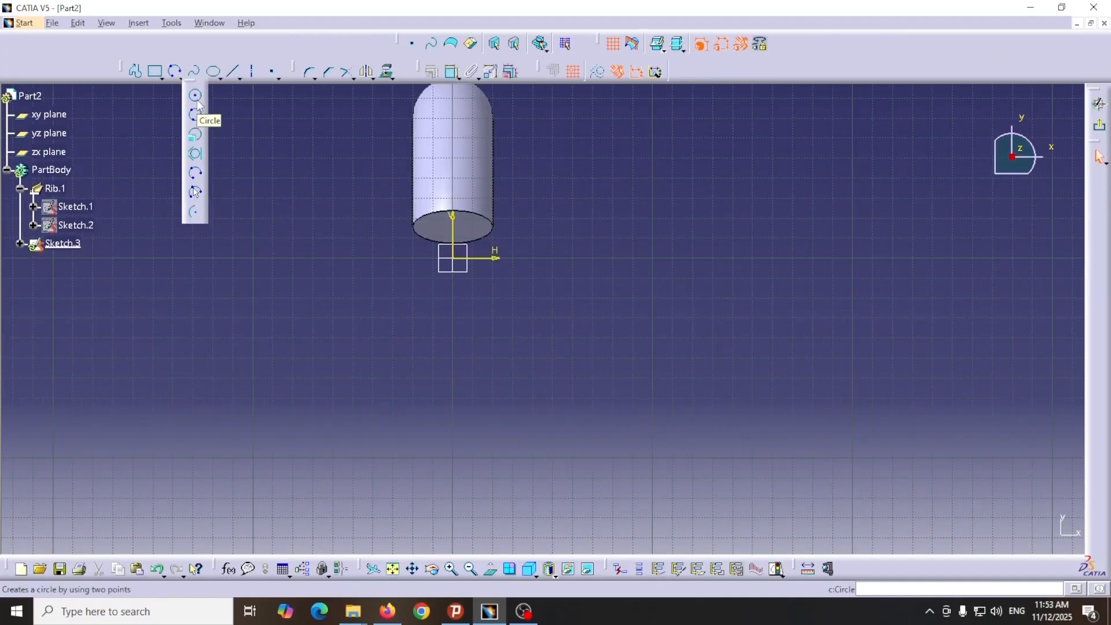
{"action": "left_click", "coordinate": [196, 96]}
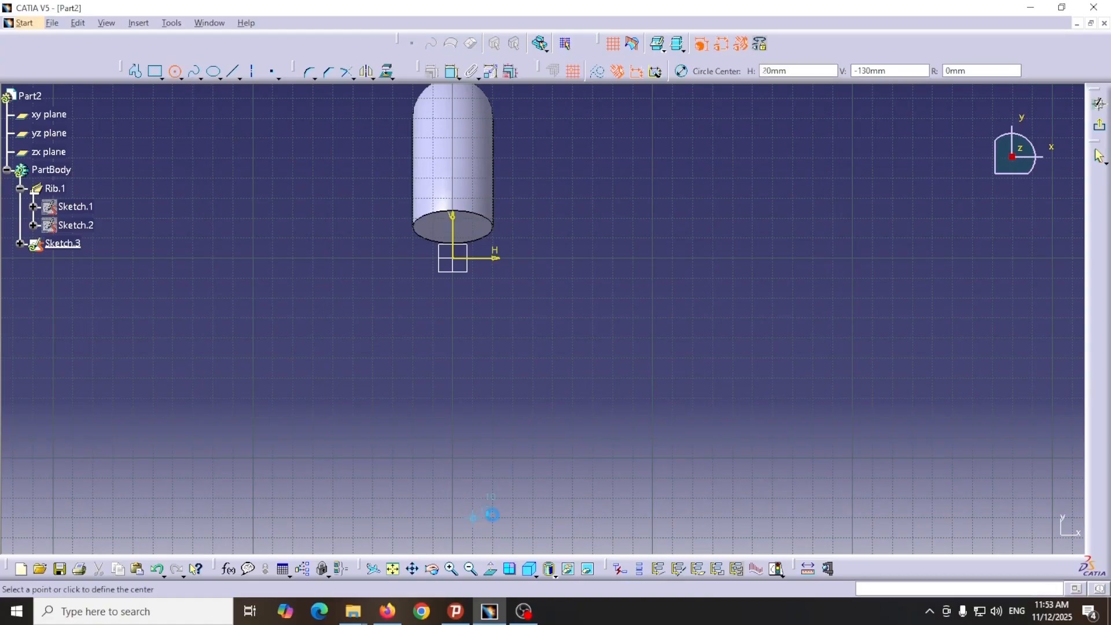
{"action": "left_click", "coordinate": [453, 400]}
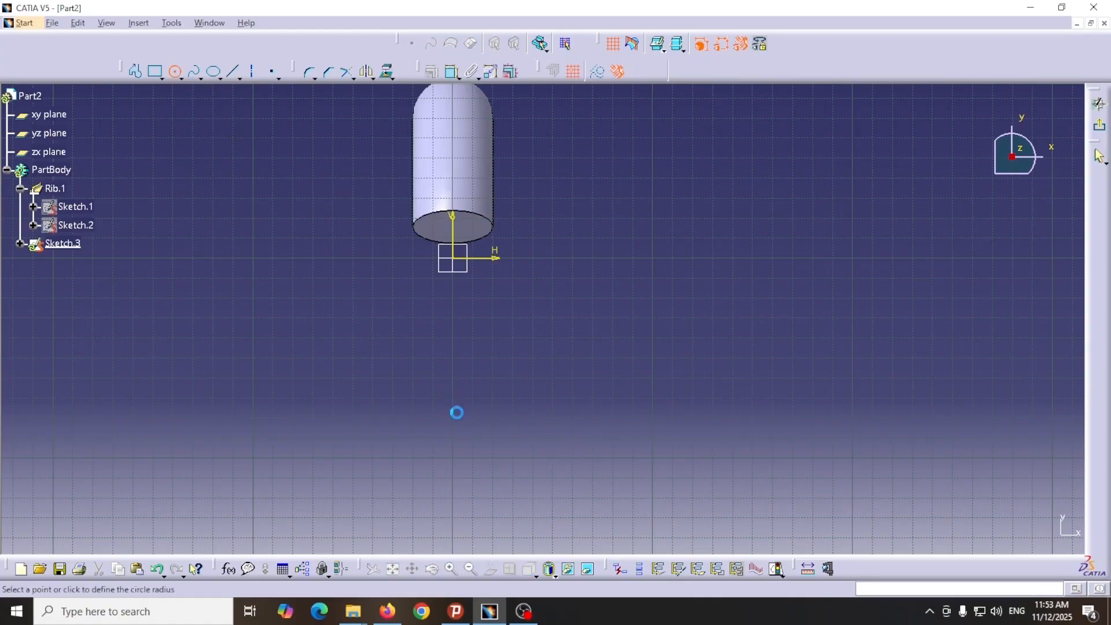
{"action": "left_click", "coordinate": [453, 438]}
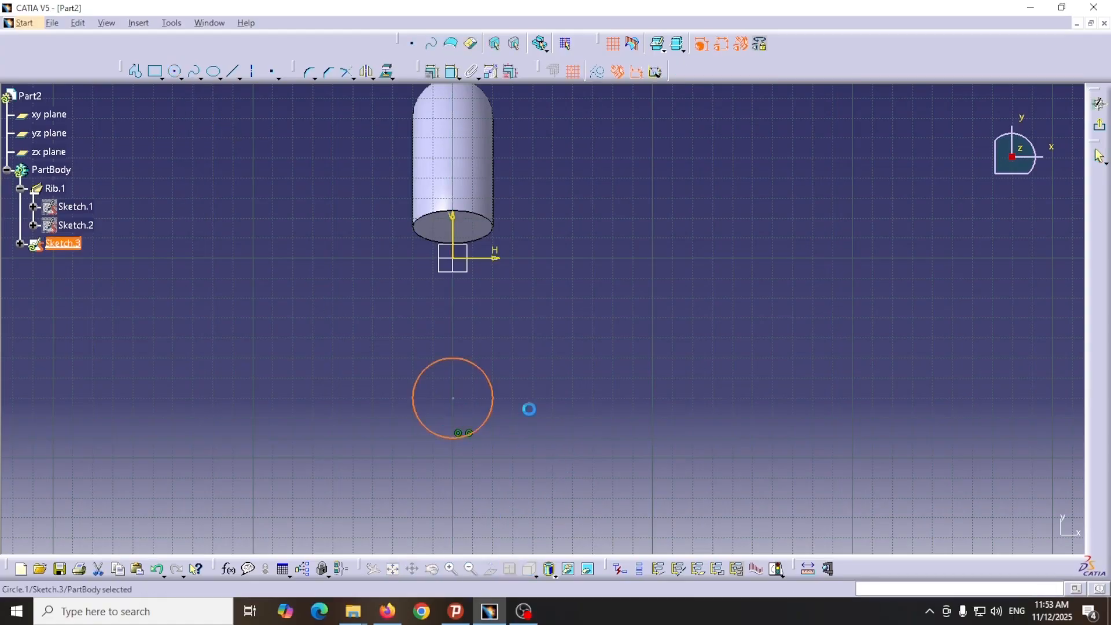
Step: Dimension the new circle's diameter and exit the sketch
{"action": "left_click", "coordinate": [452, 71]}
{"action": "left_click", "coordinate": [525, 377]}
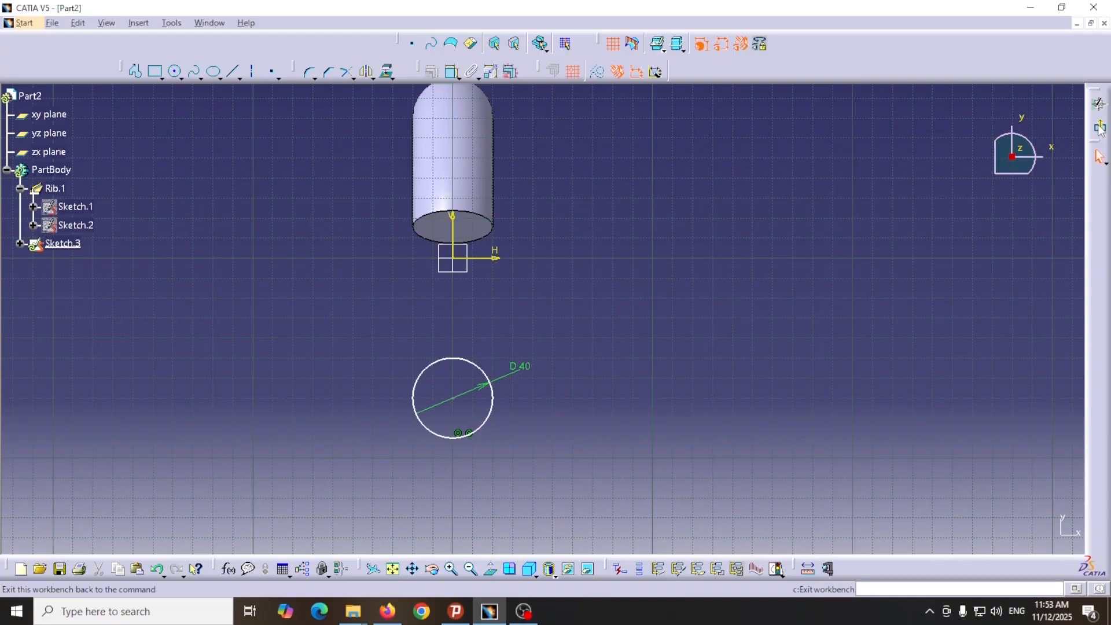
{"action": "left_click", "coordinate": [1101, 128]}
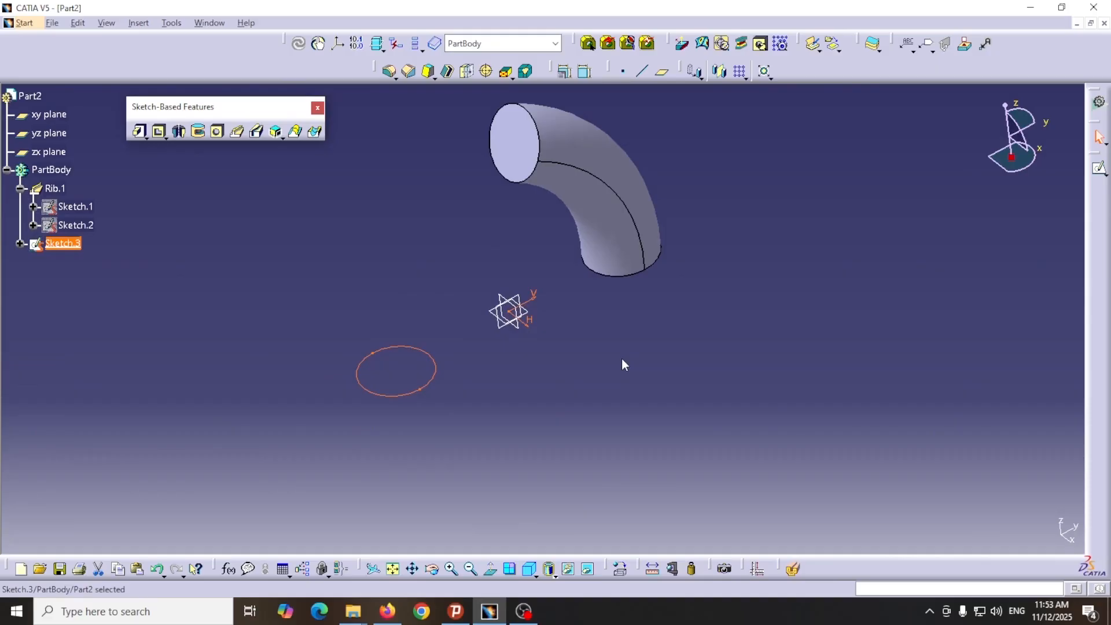
{"action": "left_click", "coordinate": [571, 429]}
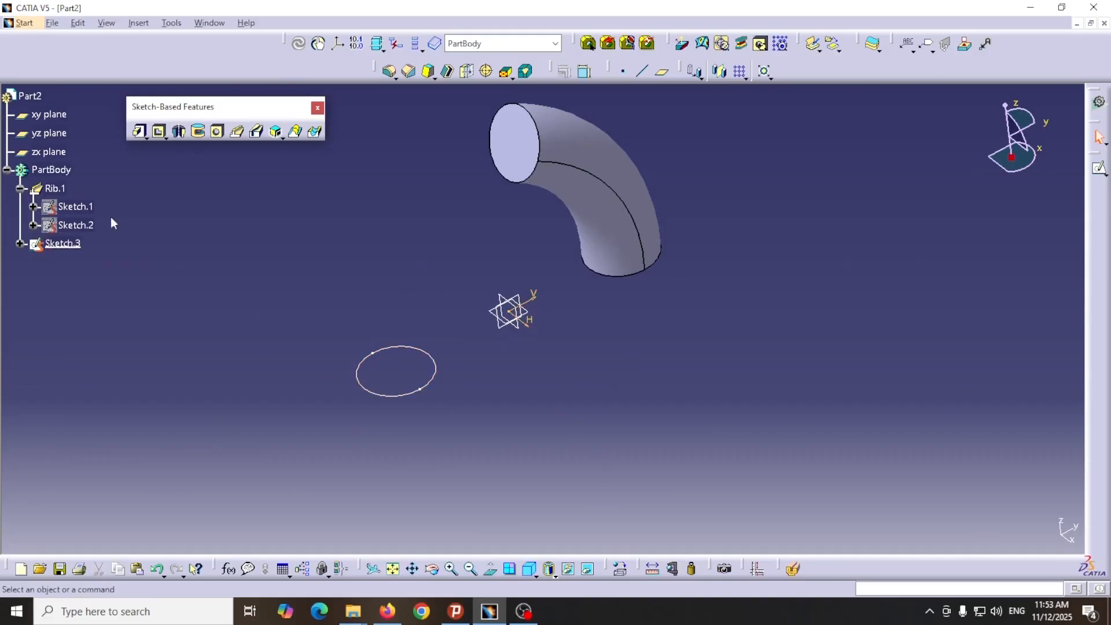
Step: Start a second rib with the Pulling direction profile control and the new circle in Sketch.3 as its profile
{"action": "left_click", "coordinate": [237, 133]}
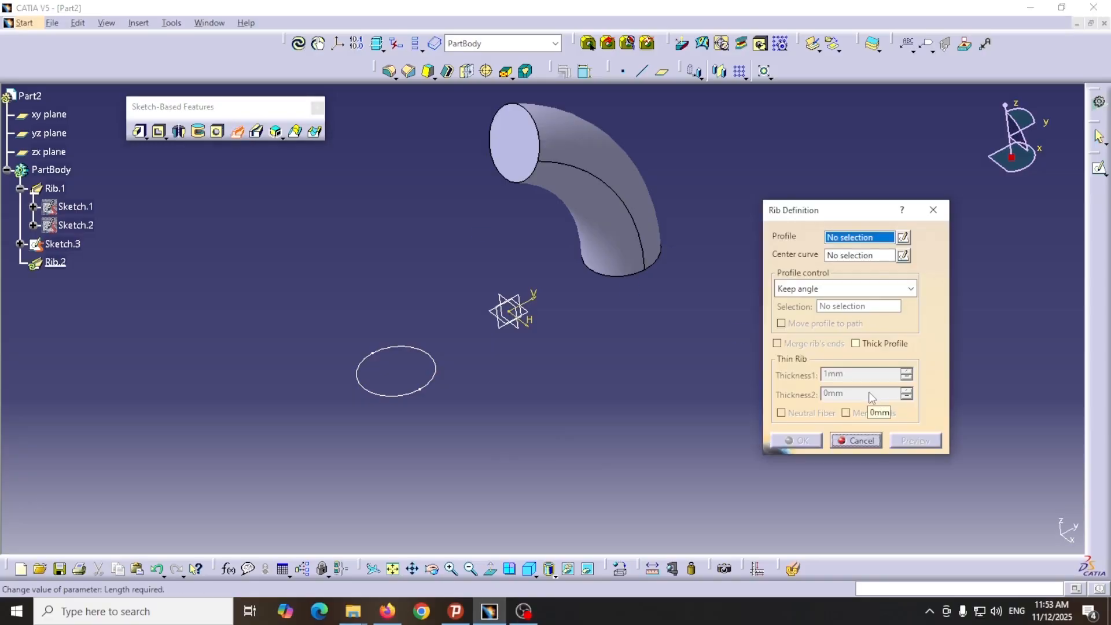
{"action": "left_click_drag", "start_coordinate": [842, 212], "coordinate": [801, 211]}
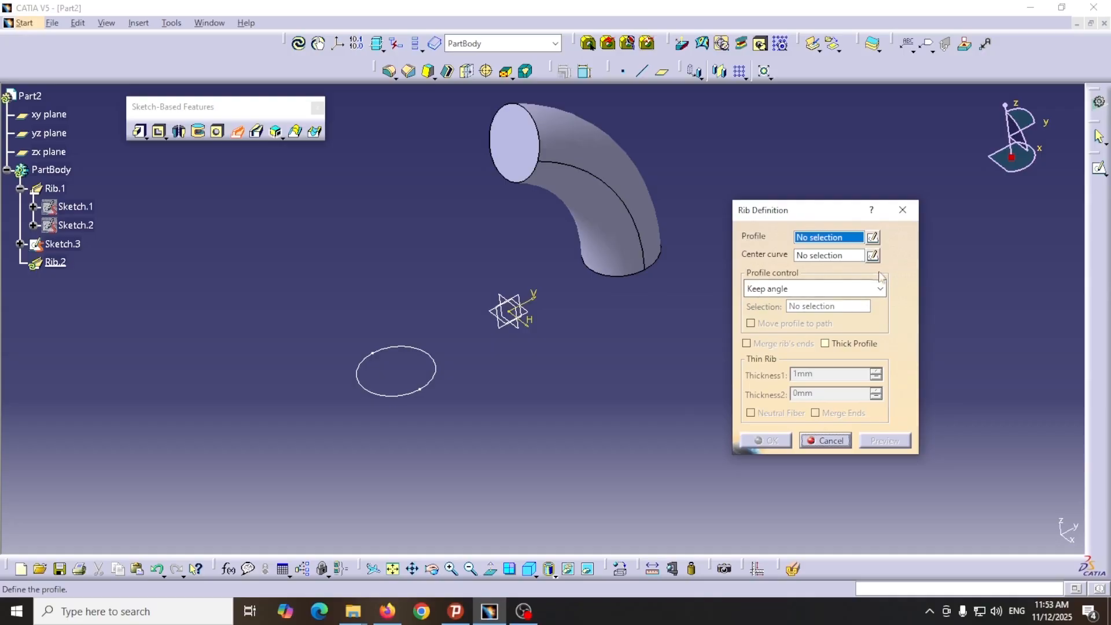
{"action": "left_click", "coordinate": [881, 289]}
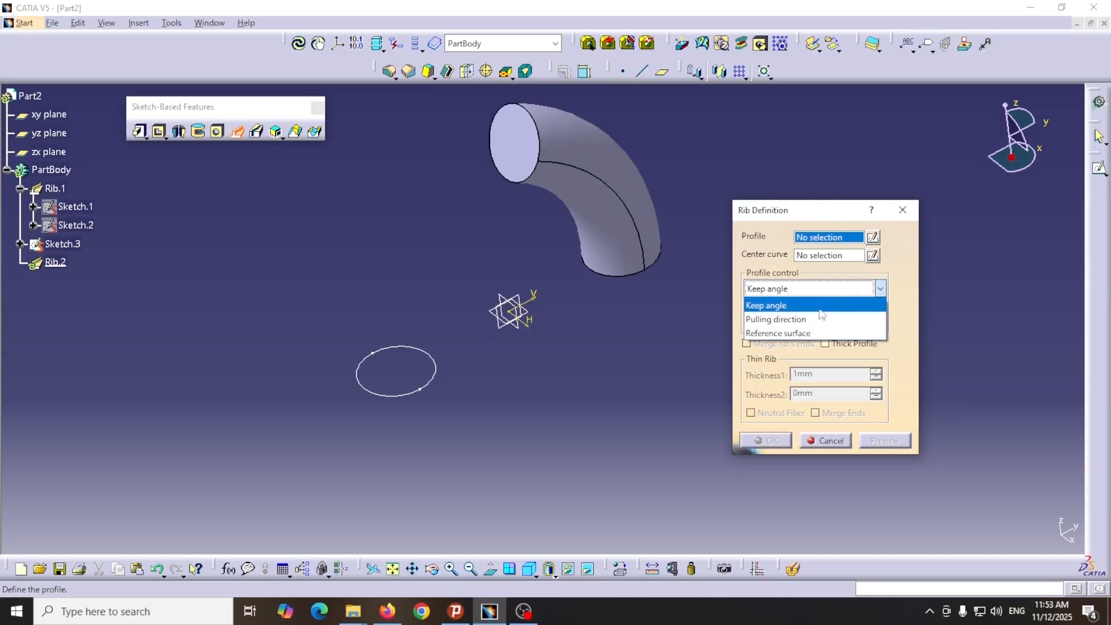
{"action": "left_click", "coordinate": [780, 321]}
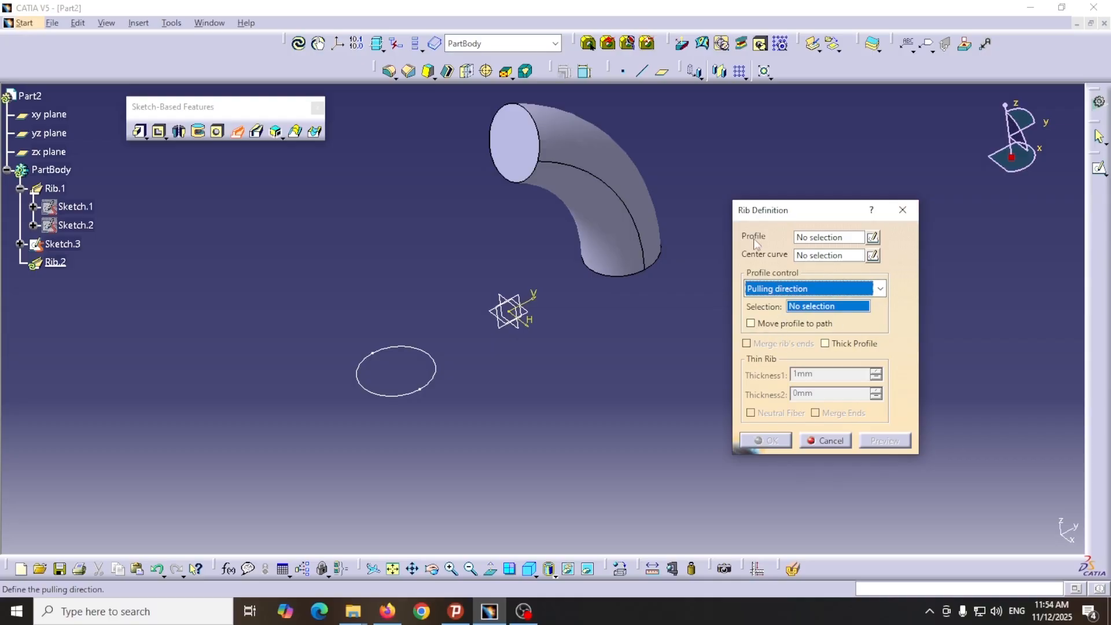
{"action": "left_click", "coordinate": [818, 238]}
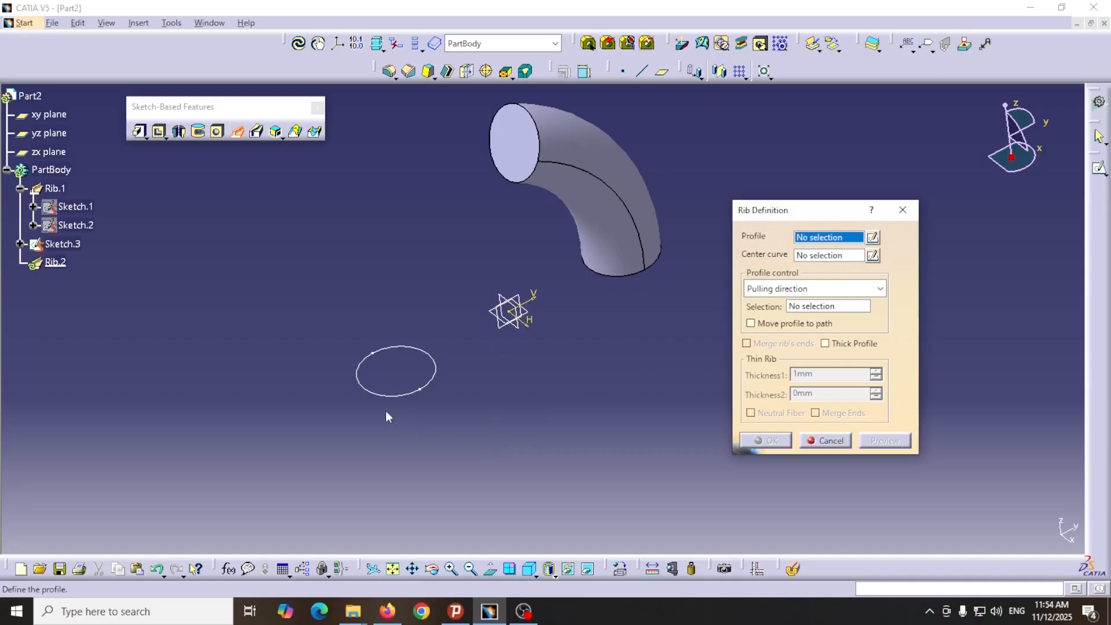
{"action": "left_click", "coordinate": [405, 402]}
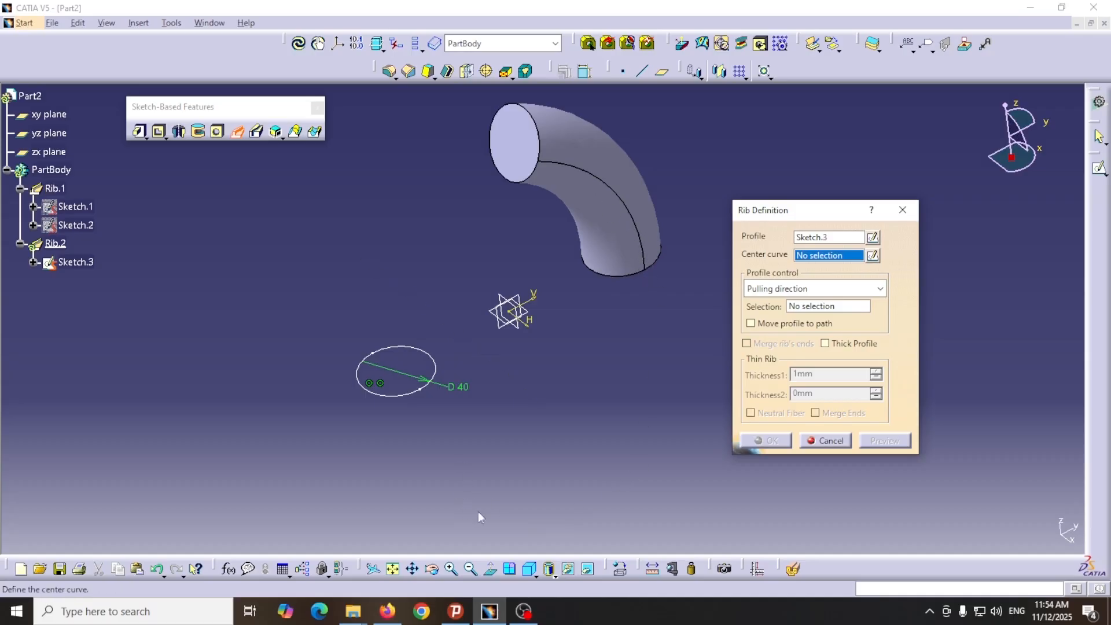
Step: Set the hidden arc Sketch.2 as the rib's center curve and preview it with the Y Axis as pulling direction
{"action": "left_click", "coordinate": [588, 570]}
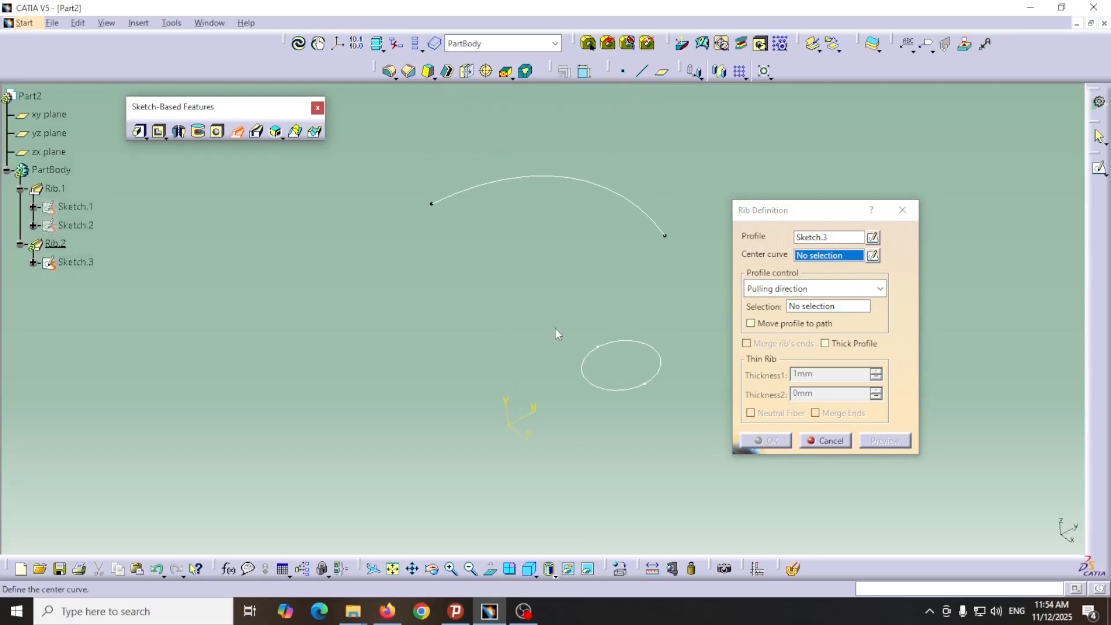
{"action": "left_click", "coordinate": [596, 186]}
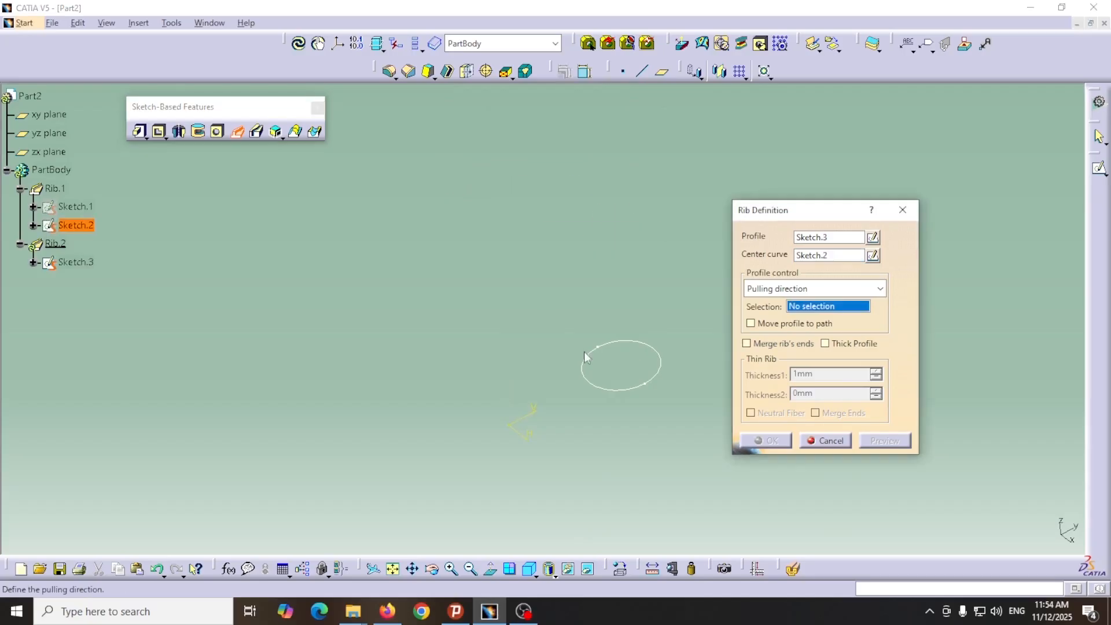
{"action": "left_click", "coordinate": [587, 569]}
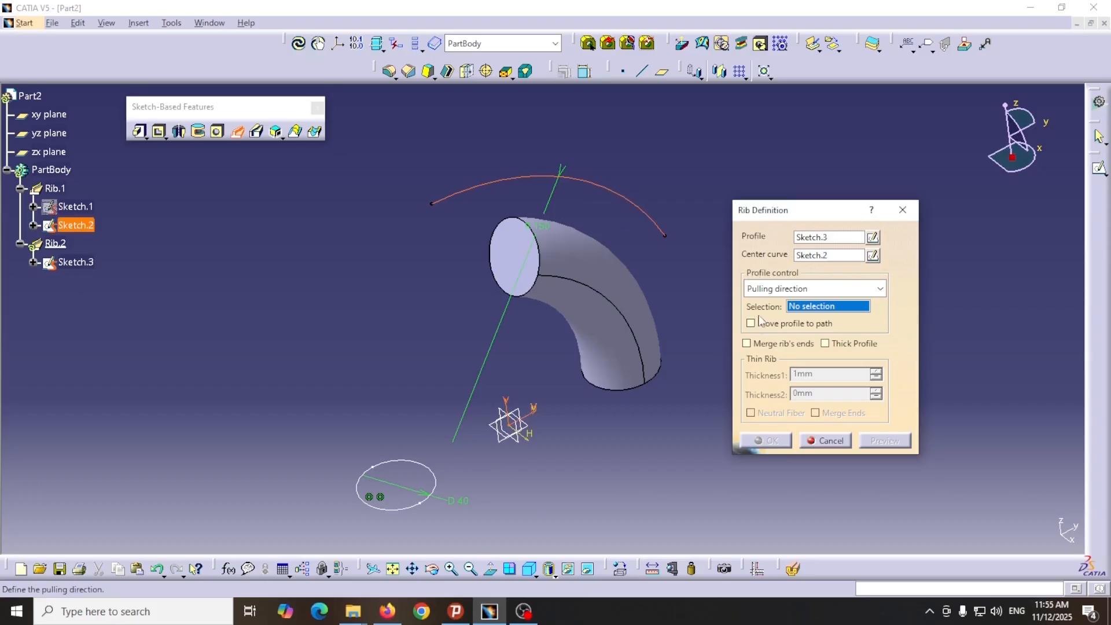
{"action": "right_click", "coordinate": [847, 312]}
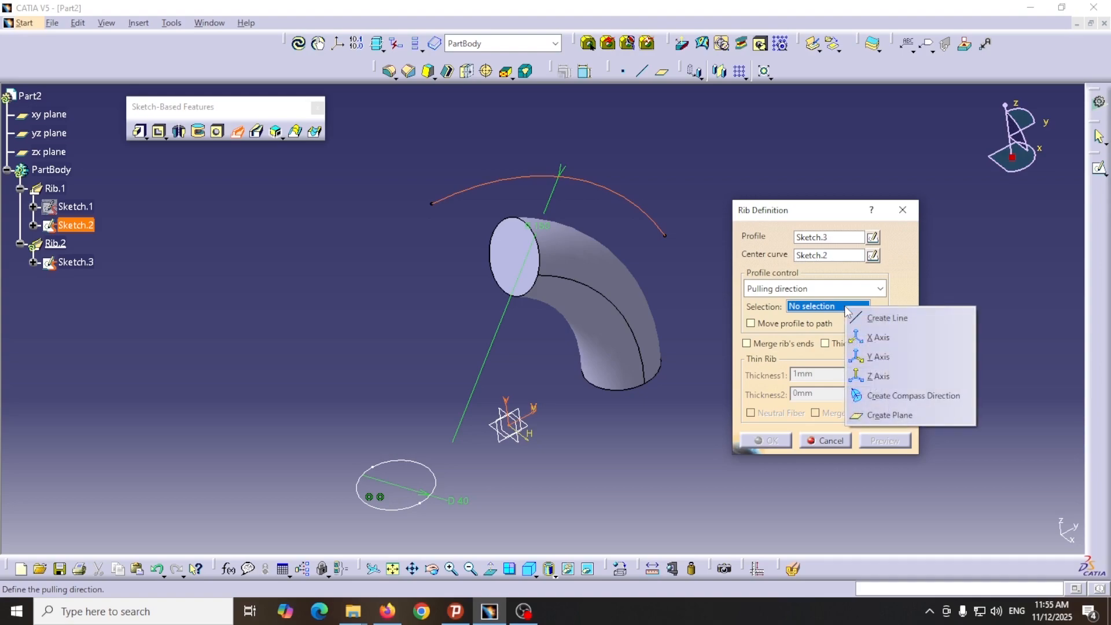
{"action": "left_click", "coordinate": [873, 363]}
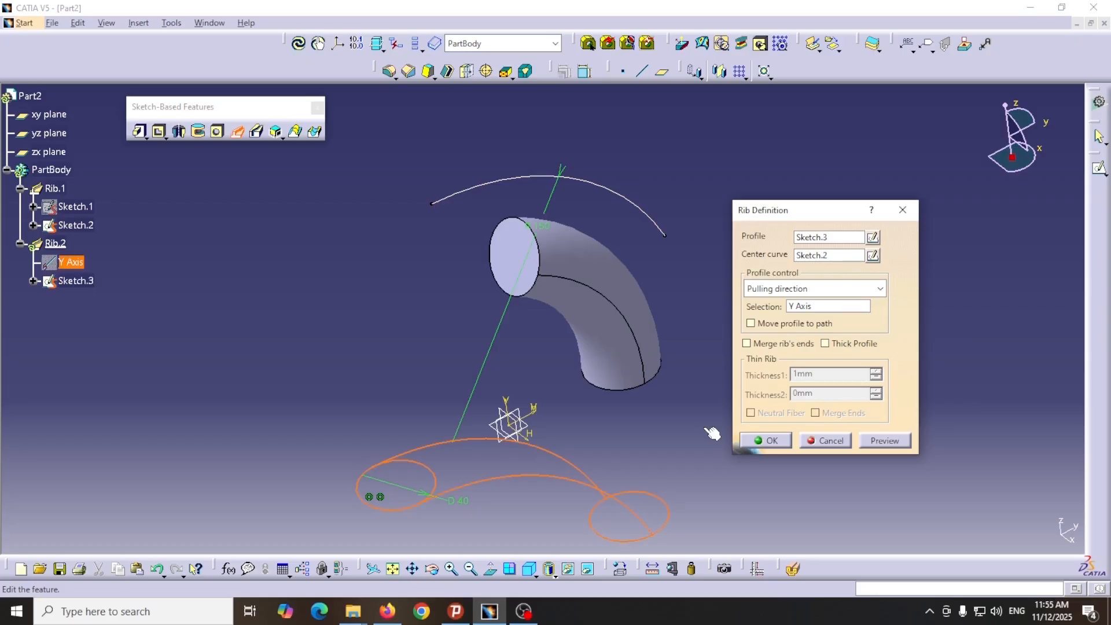
{"action": "left_click", "coordinate": [885, 441]}
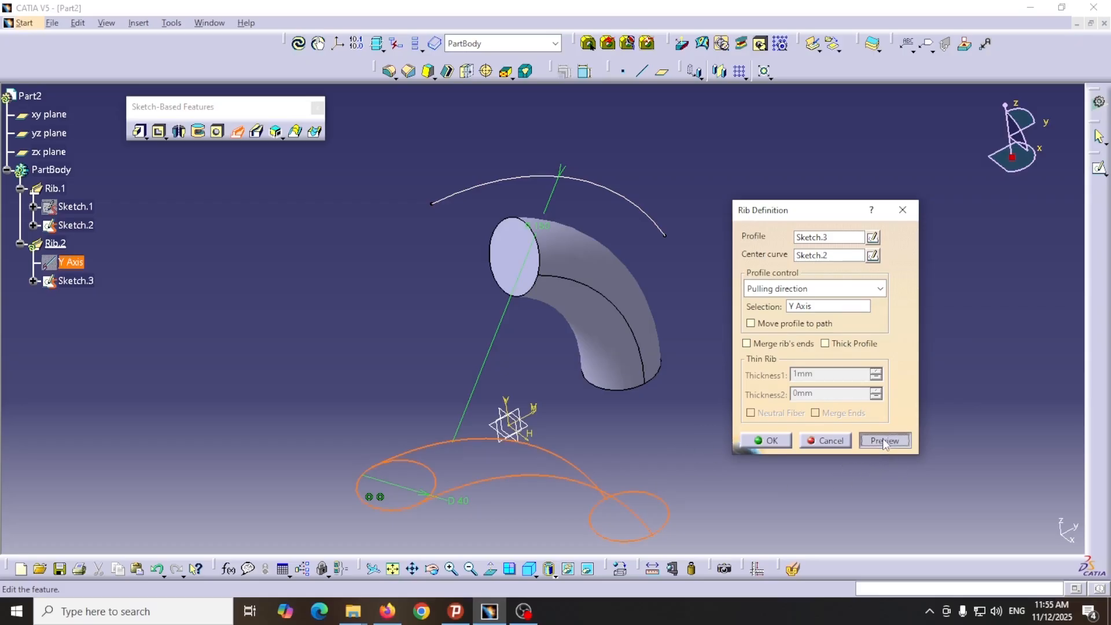
Step: Examine the shape of the previewed rib in the top, back and isometric views and compare it with the first rib
{"action": "mouse_move", "coordinate": [394, 379]}
{"action": "middle_mouse_down"}
{"action": "mouse_move", "coordinate": [462, 325]}
{"action": "mouse_move", "coordinate": [499, 350]}
{"action": "mouse_move", "coordinate": [491, 377]}
{"action": "mouse_move", "coordinate": [515, 392]}
{"action": "middle_mouse_up"}
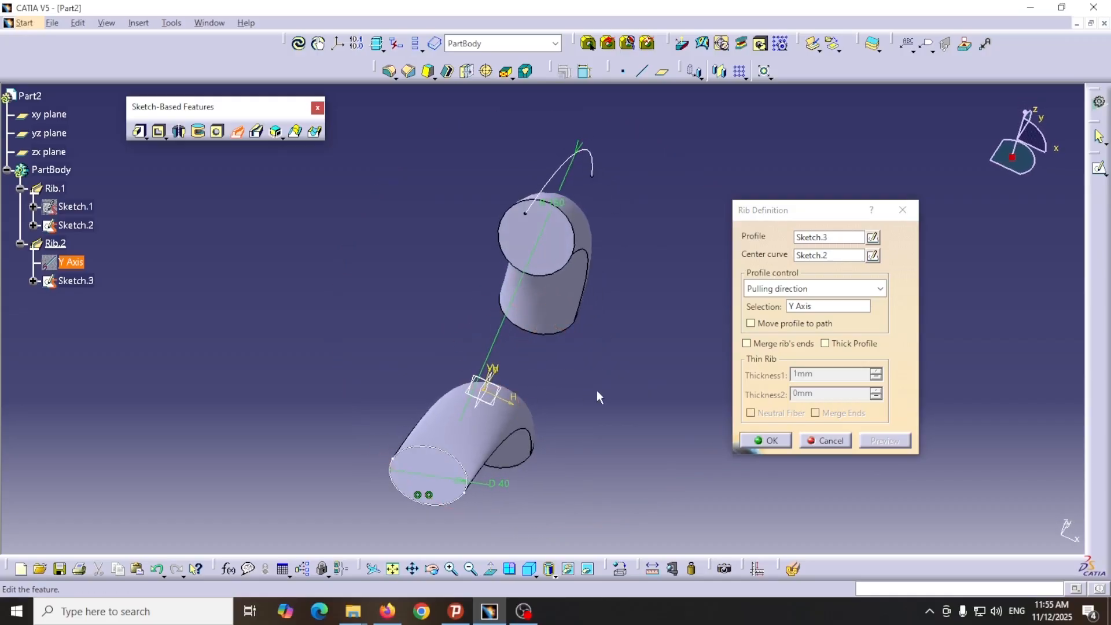
{"action": "left_click", "coordinate": [536, 576]}
{"action": "left_click", "coordinate": [547, 544]}
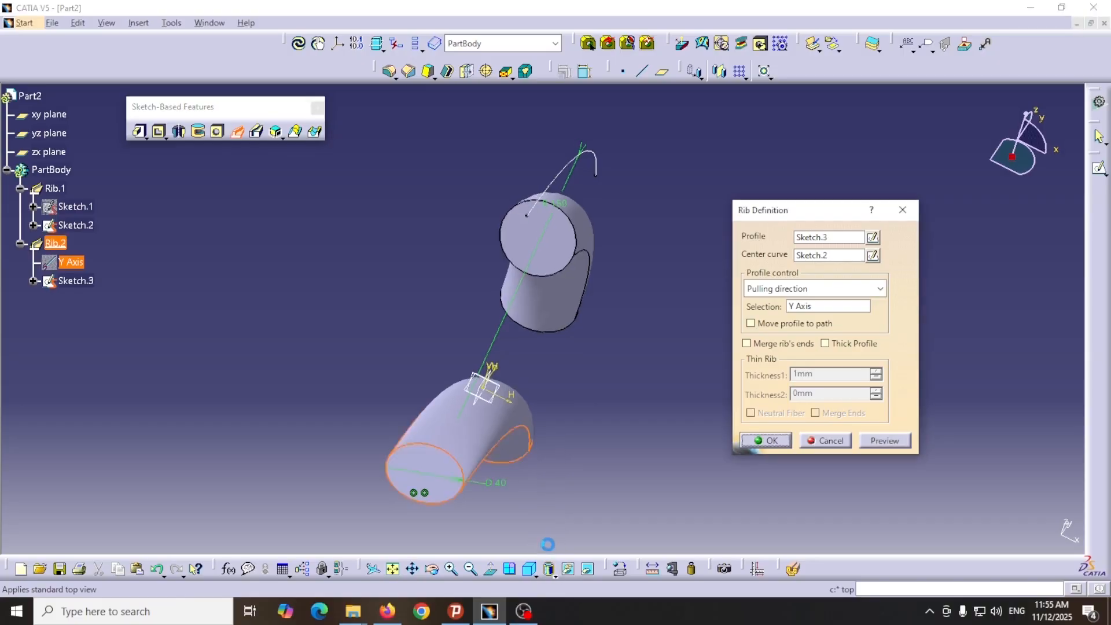
{"action": "left_click", "coordinate": [537, 577]}
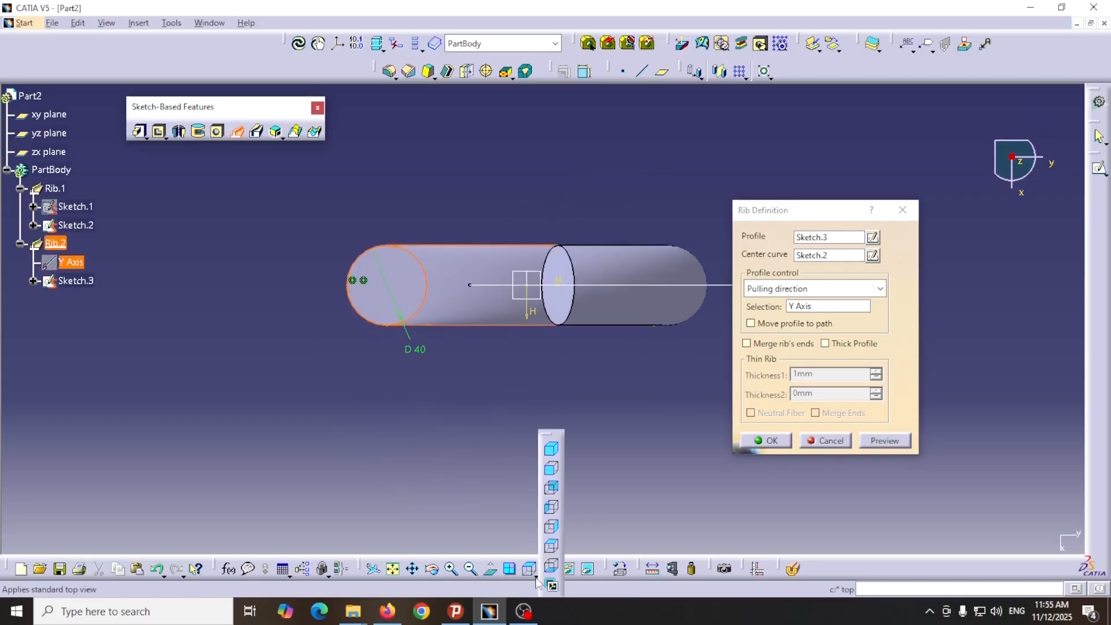
{"action": "left_click", "coordinate": [553, 492]}
{"action": "middle_click_drag", "start_coordinate": [503, 416], "coordinate": [454, 308]}
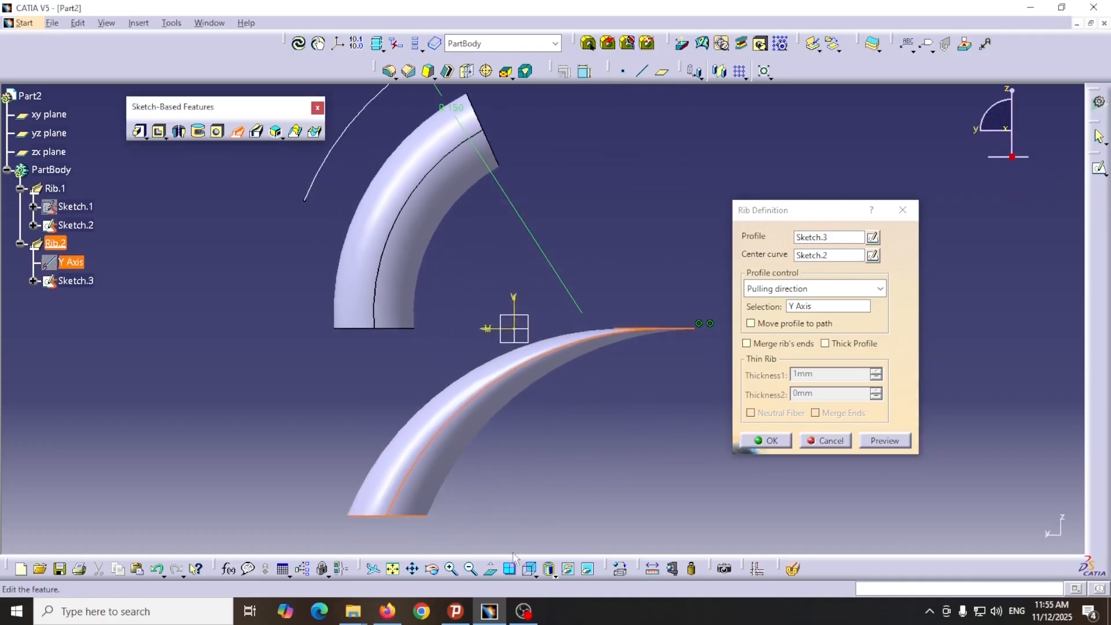
{"action": "left_click", "coordinate": [529, 570]}
{"action": "left_click", "coordinate": [546, 446]}
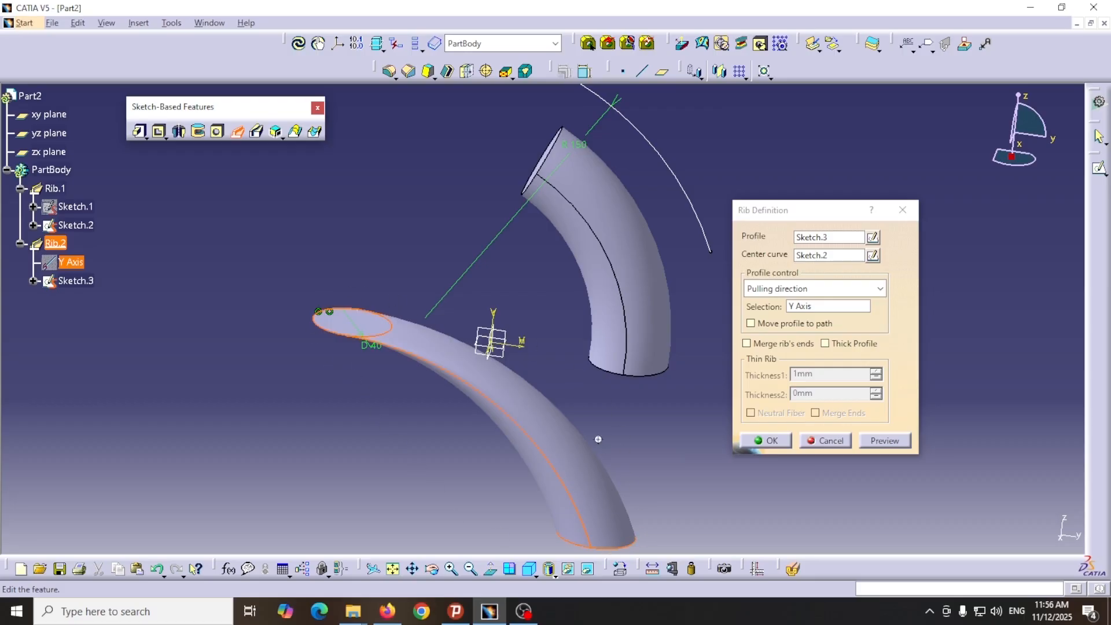
{"action": "middle_click_drag", "start_coordinate": [600, 447], "coordinate": [587, 380]}
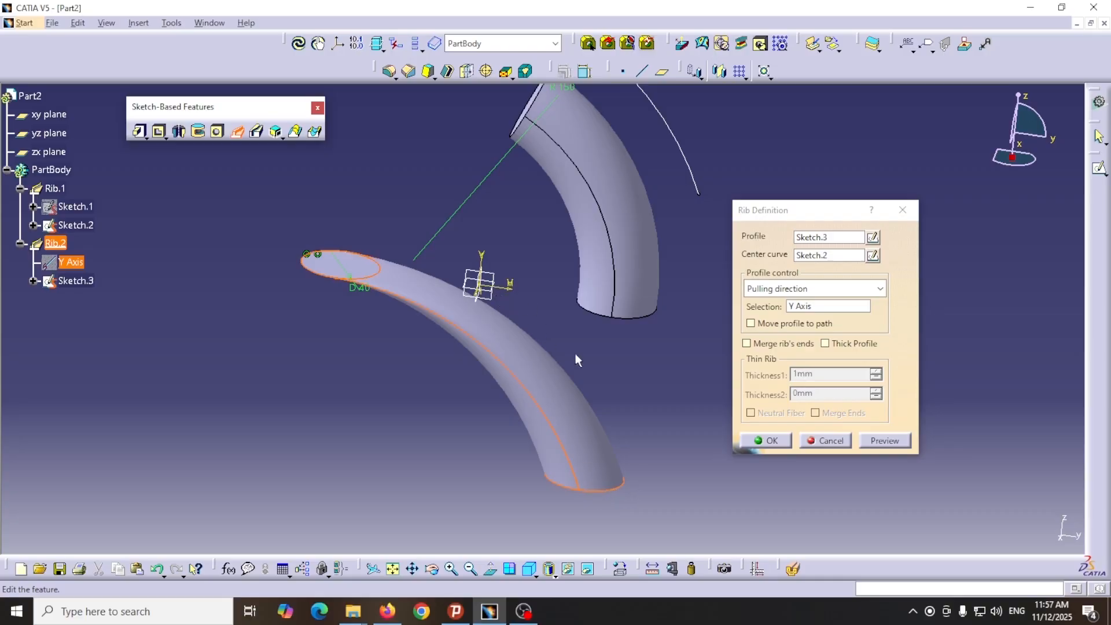
{"action": "middle_click_drag", "start_coordinate": [435, 479], "coordinate": [420, 426]}
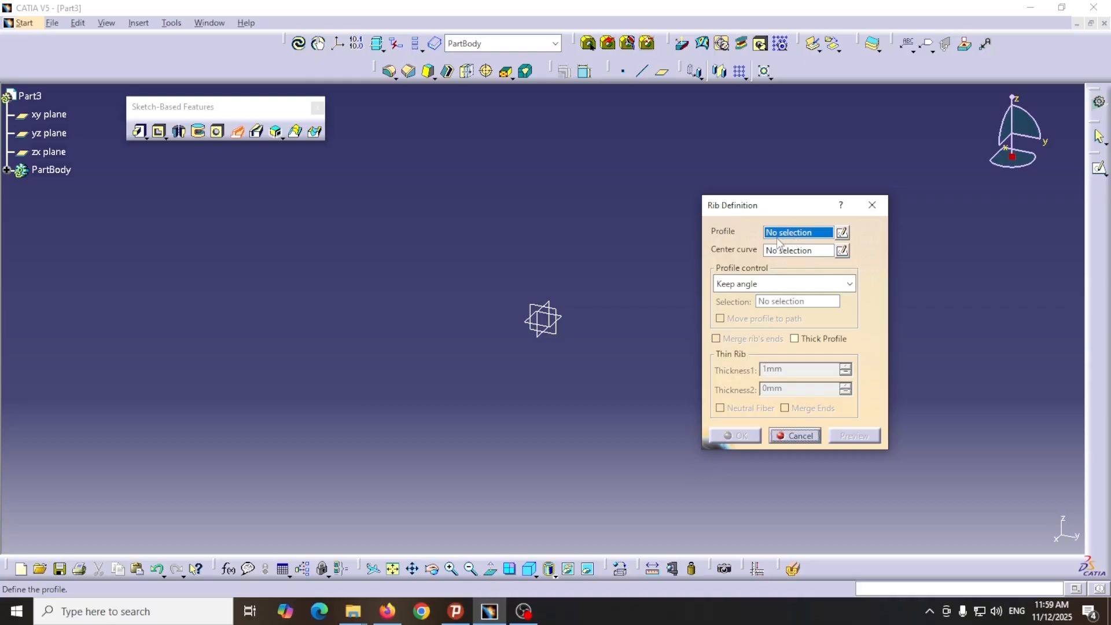
{"action": "left_click", "coordinate": [855, 285]}
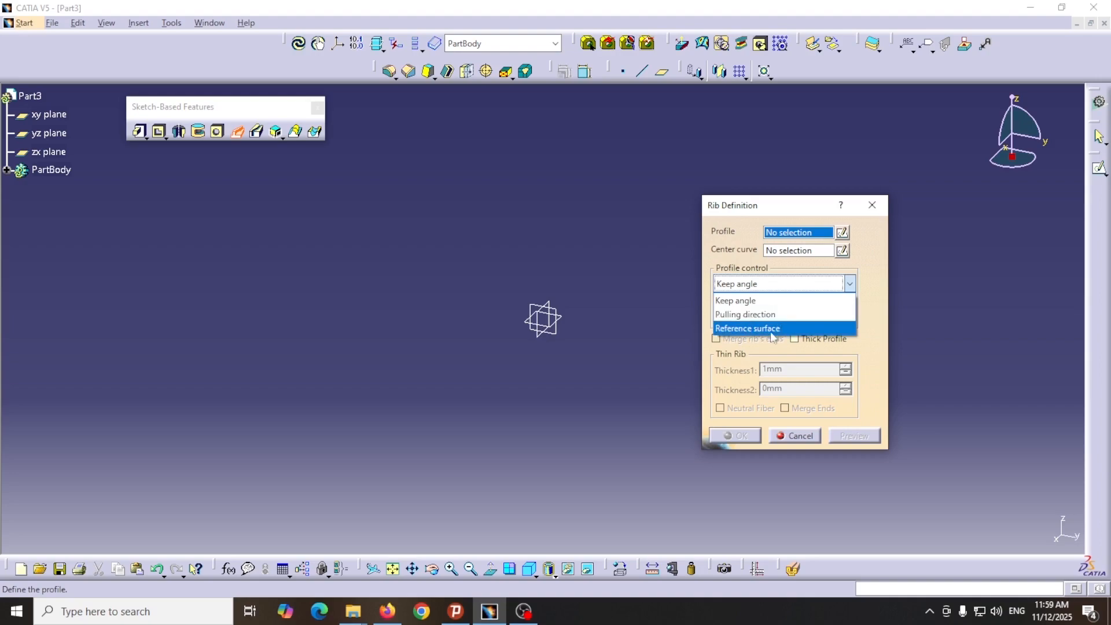
{"action": "left_click", "coordinate": [676, 365]}
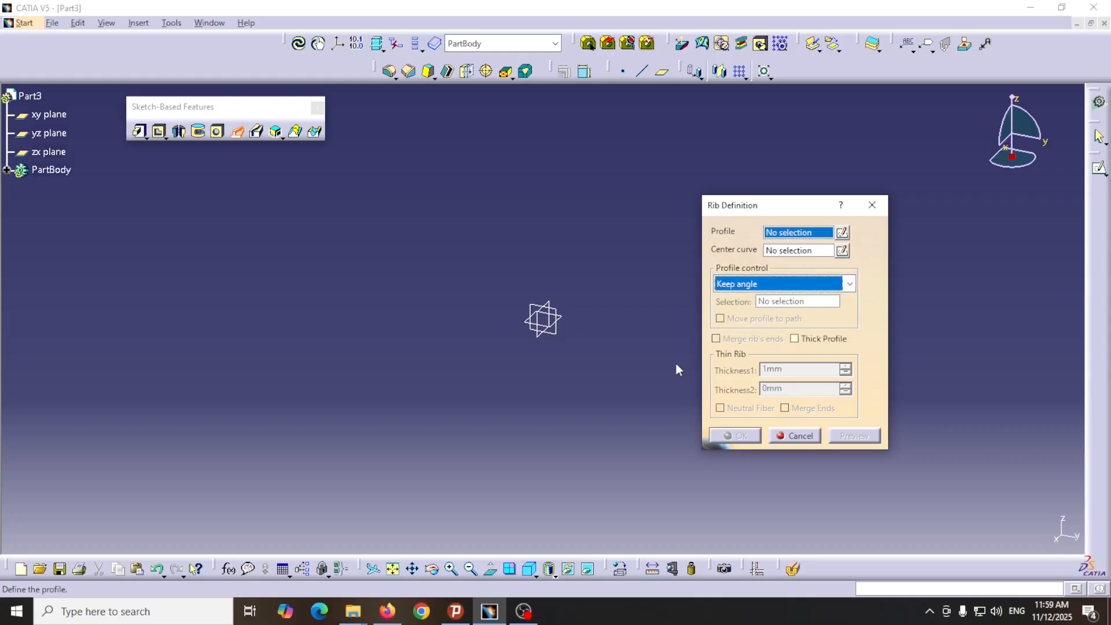
{"action": "left_click", "coordinate": [850, 283]}
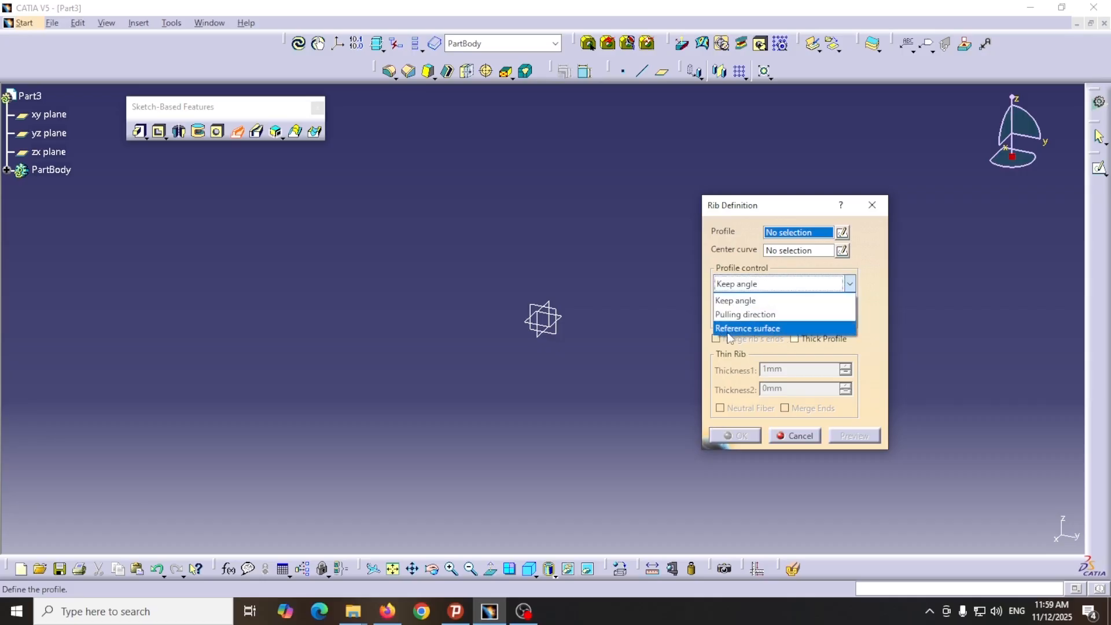
{"action": "left_click", "coordinate": [649, 366]}
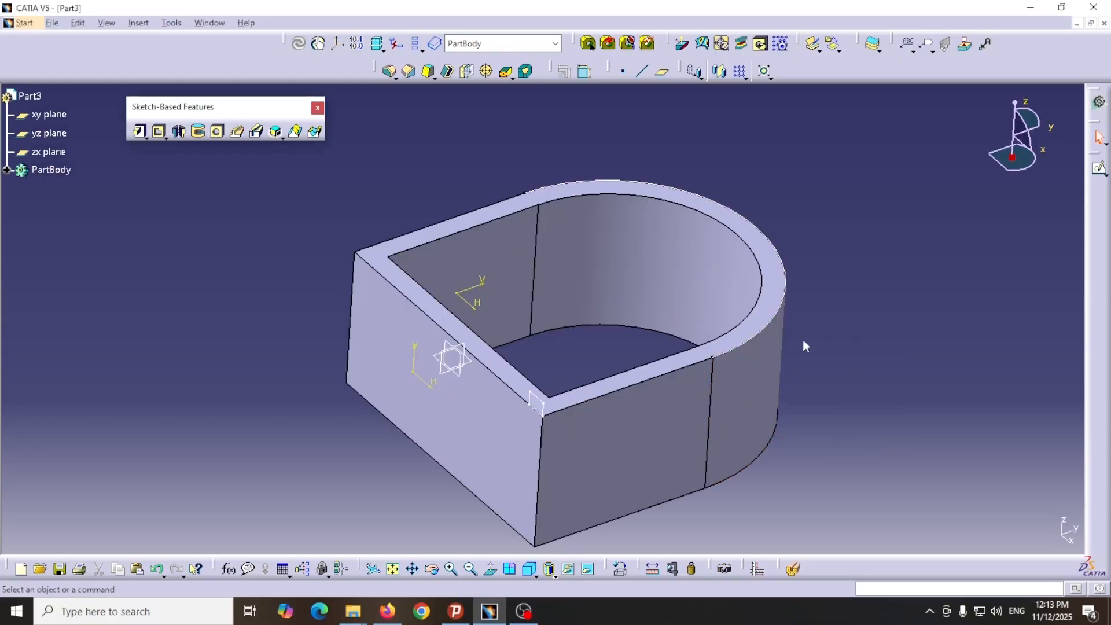
Step: Start a rib on the D-shaped hollow pad with the small rectangle Sketch.2 as profile and the arc Sketch.3 as center curve
{"action": "middle_click_drag", "start_coordinate": [793, 203], "coordinate": [689, 400]}
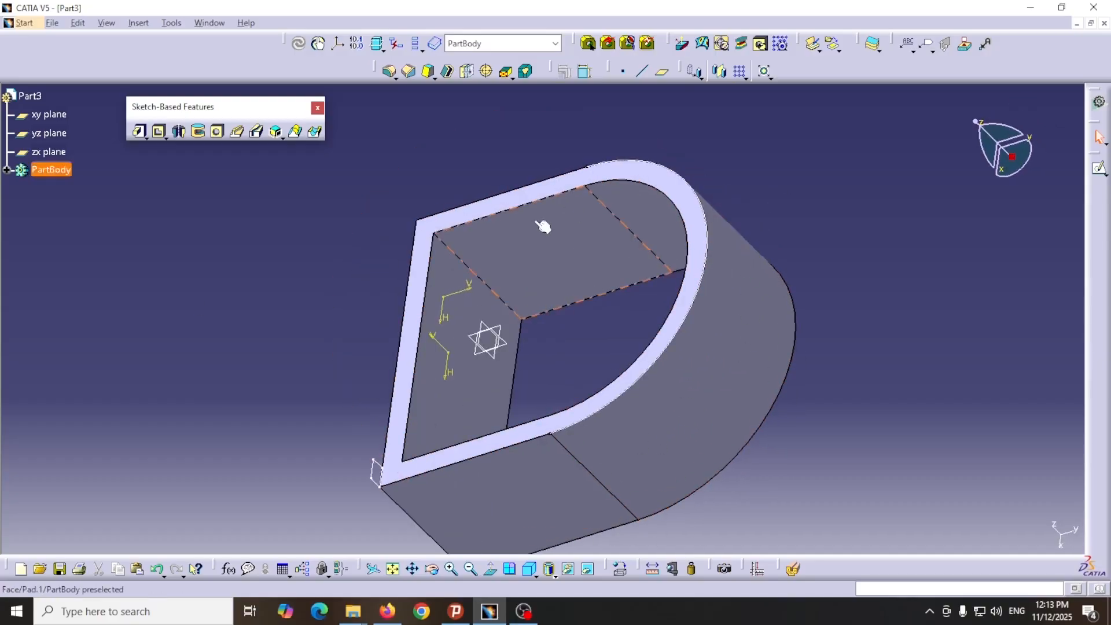
{"action": "middle_click_drag", "start_coordinate": [238, 301], "coordinate": [448, 481]}
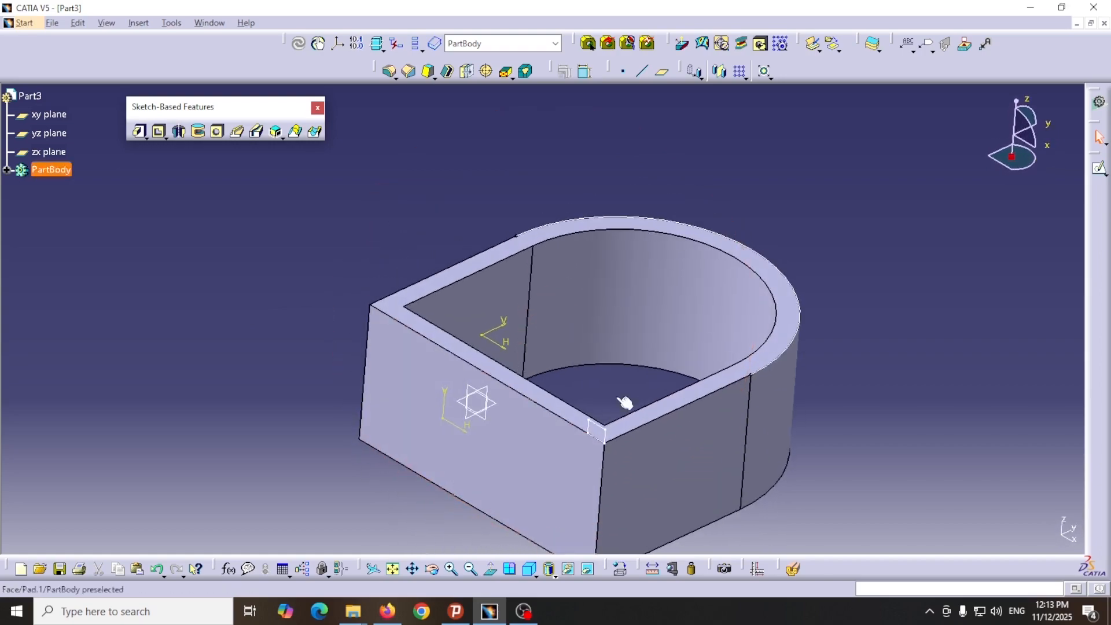
{"action": "middle_click_drag", "start_coordinate": [419, 208], "coordinate": [404, 197]}
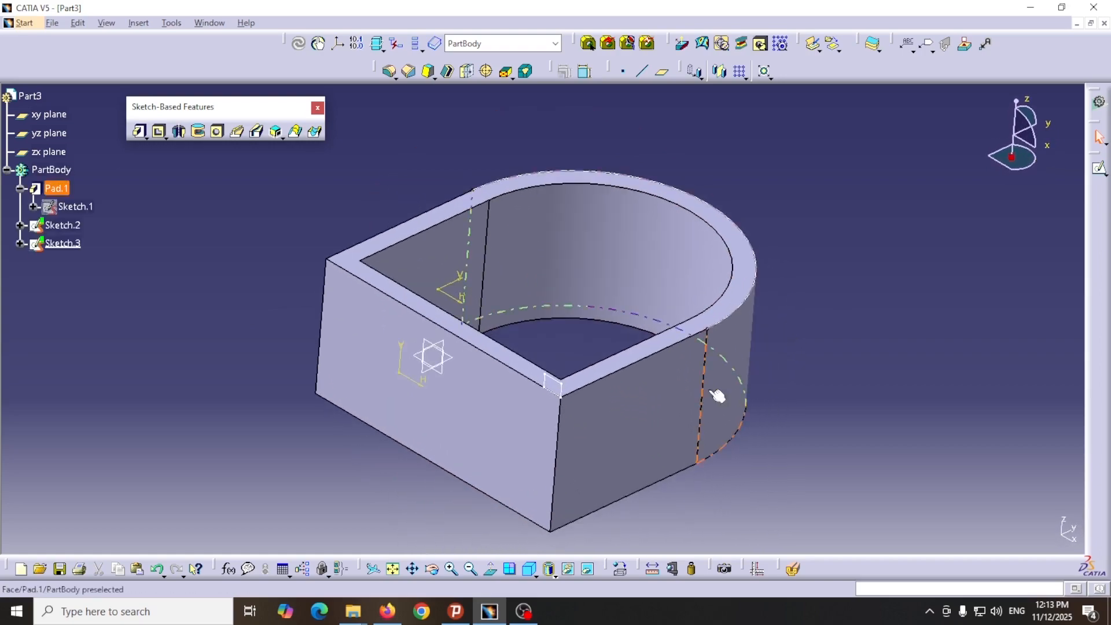
{"action": "left_click", "coordinate": [237, 133]}
{"action": "left_click_drag", "start_coordinate": [906, 200], "coordinate": [853, 185]}
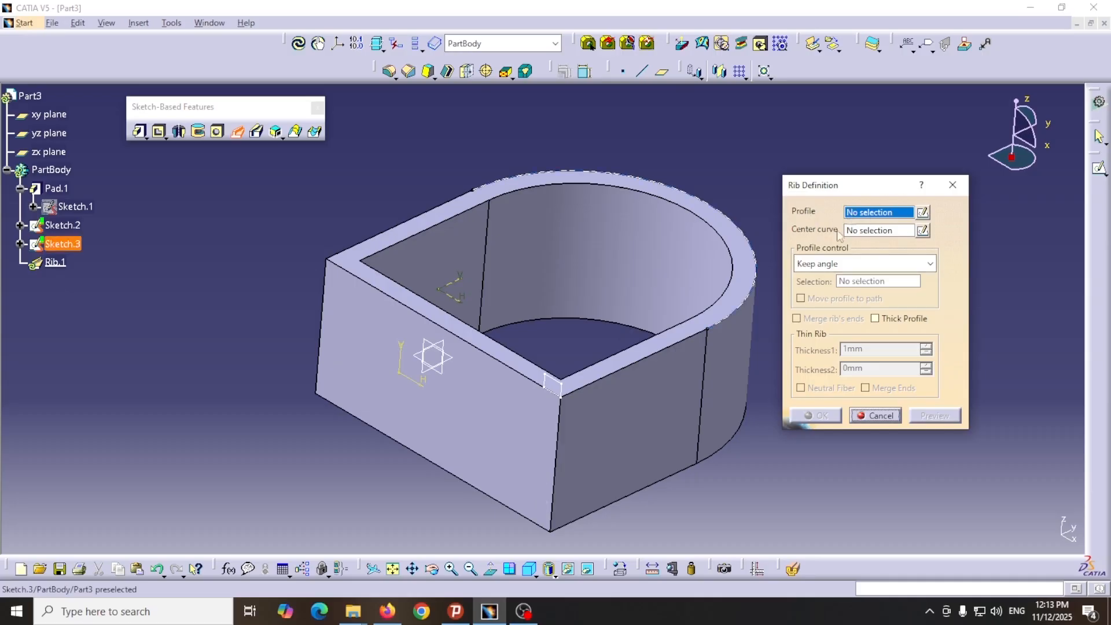
{"action": "left_click", "coordinate": [569, 391]}
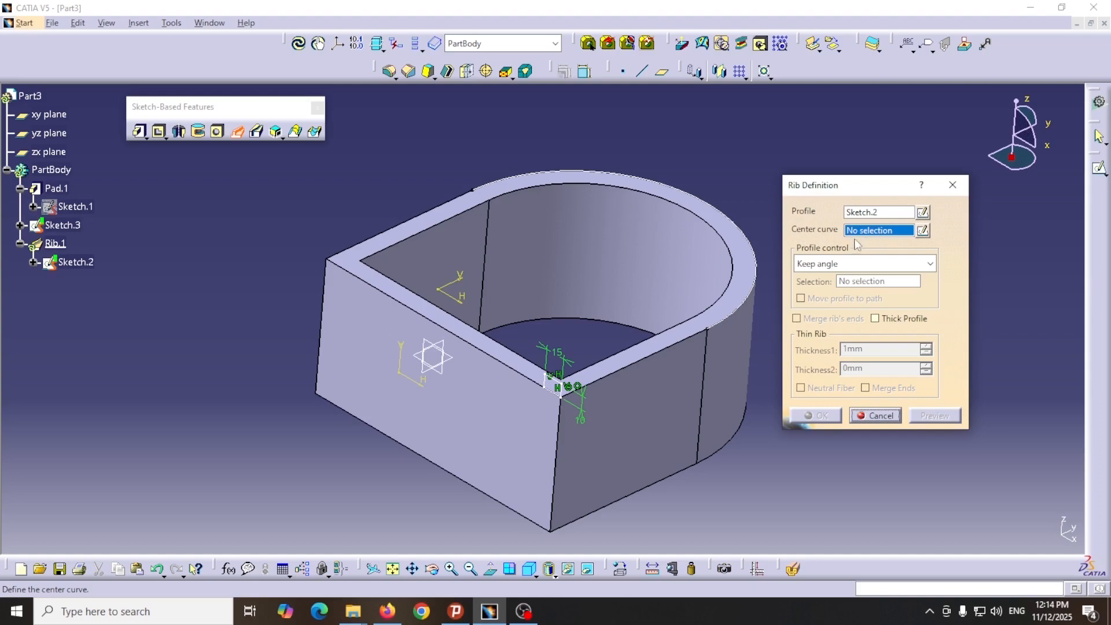
{"action": "left_click", "coordinate": [767, 286]}
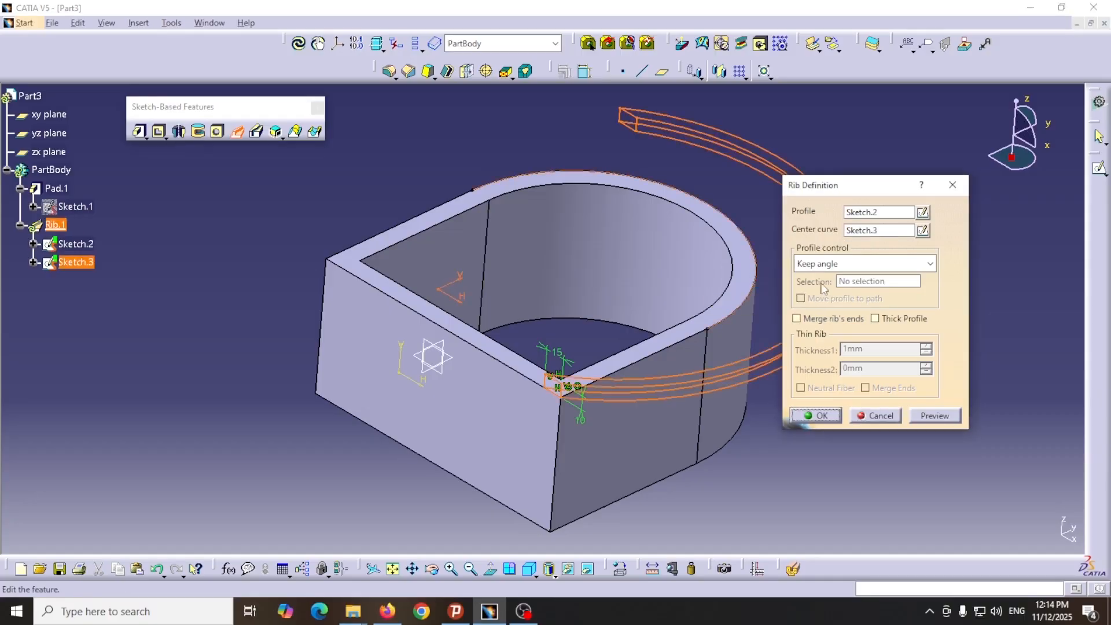
Step: Preview the rib with the Keep angle profile control
{"action": "left_click_drag", "start_coordinate": [875, 188], "coordinate": [923, 202]}
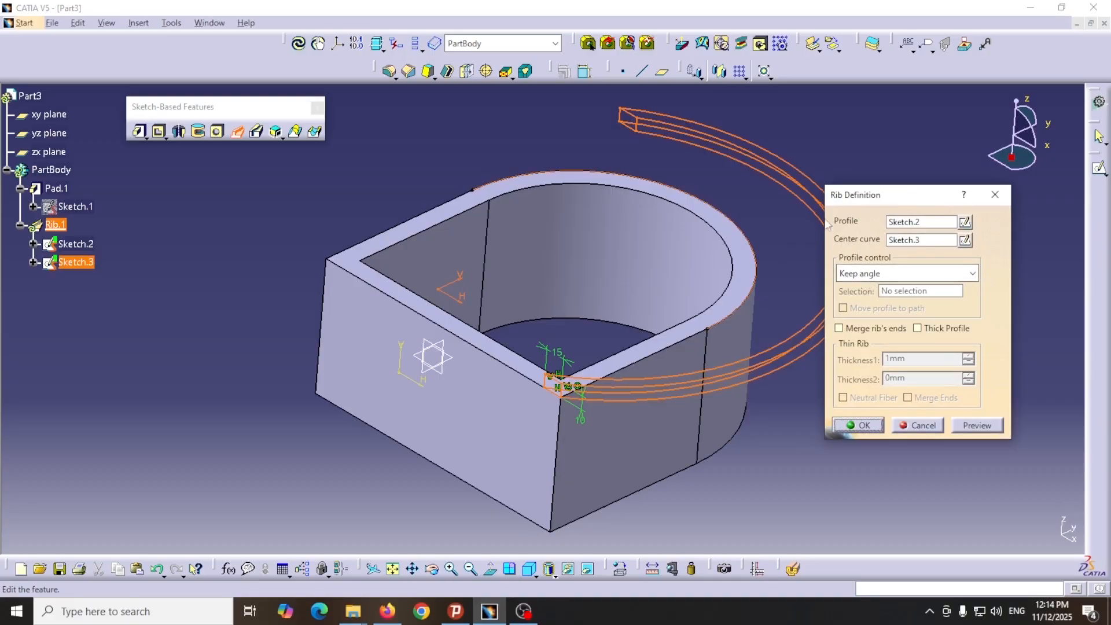
{"action": "left_click", "coordinate": [977, 425]}
{"action": "left_click_drag", "start_coordinate": [939, 206], "coordinate": [1014, 293]}
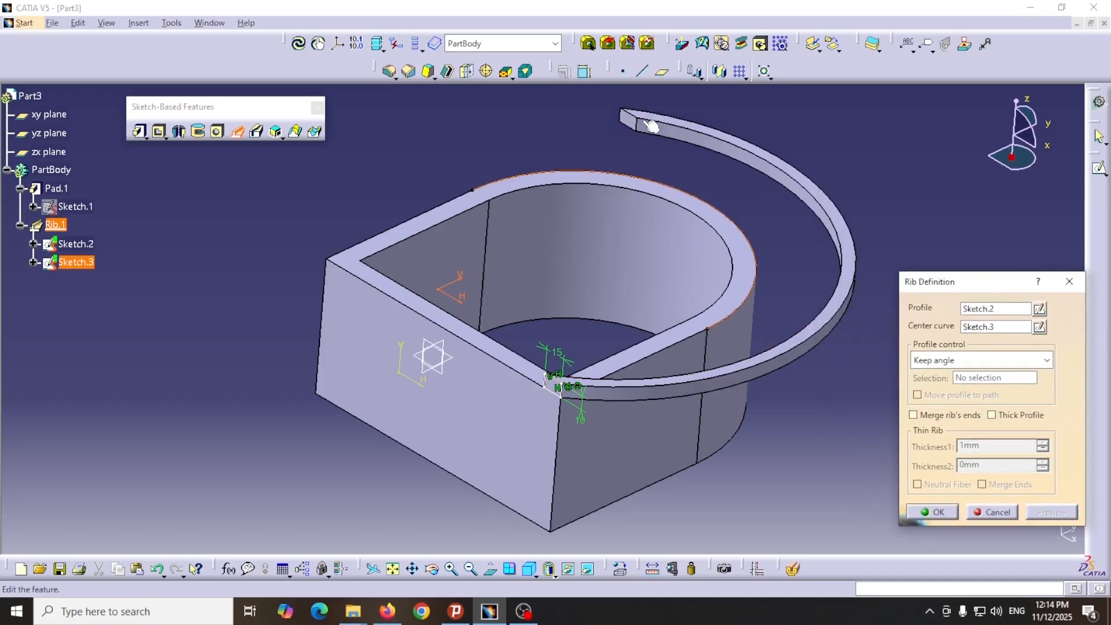
{"action": "left_click_drag", "start_coordinate": [977, 289], "coordinate": [945, 281]}
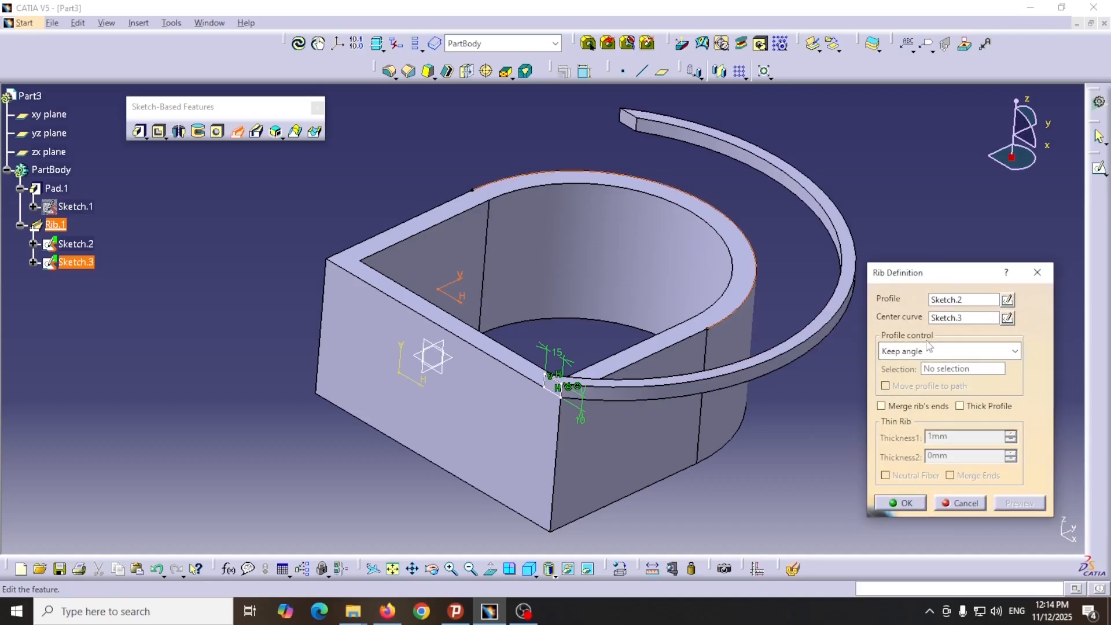
Step: Set the rib's profile control to Reference surface with the pad's curved outer face, and inspect the preview from the rounded side
{"action": "left_click", "coordinate": [1017, 352]}
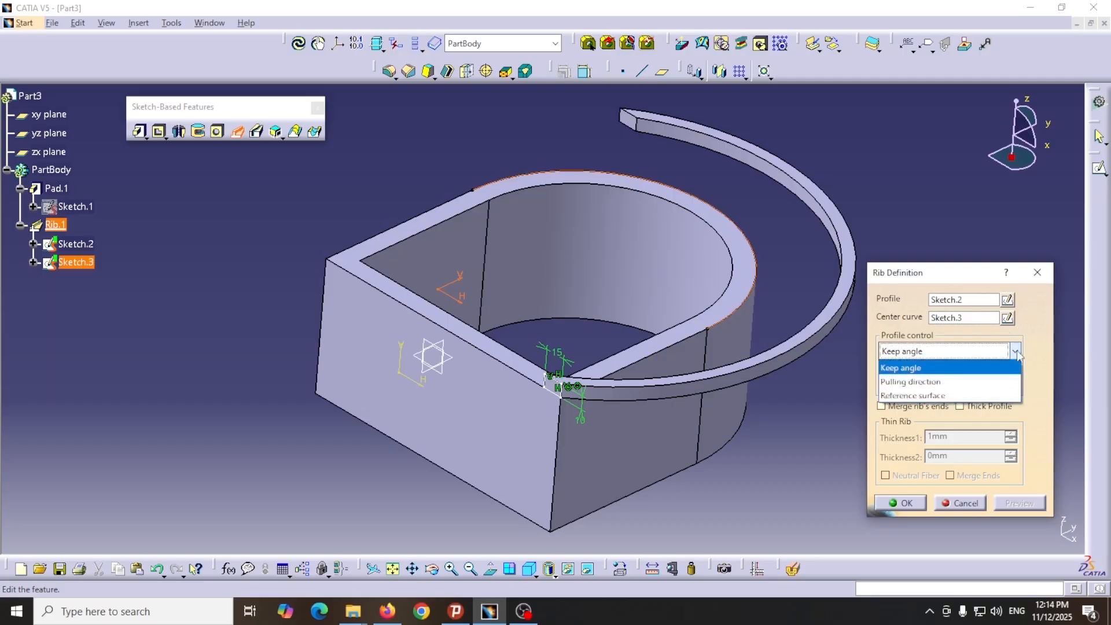
{"action": "left_click", "coordinate": [917, 396]}
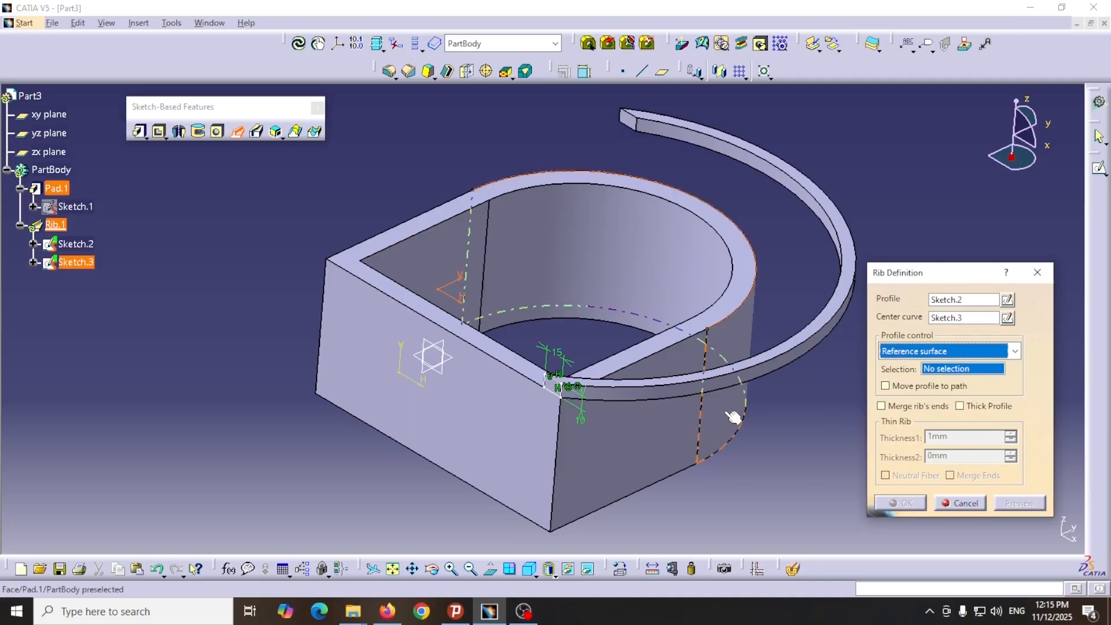
{"action": "left_click", "coordinate": [752, 331]}
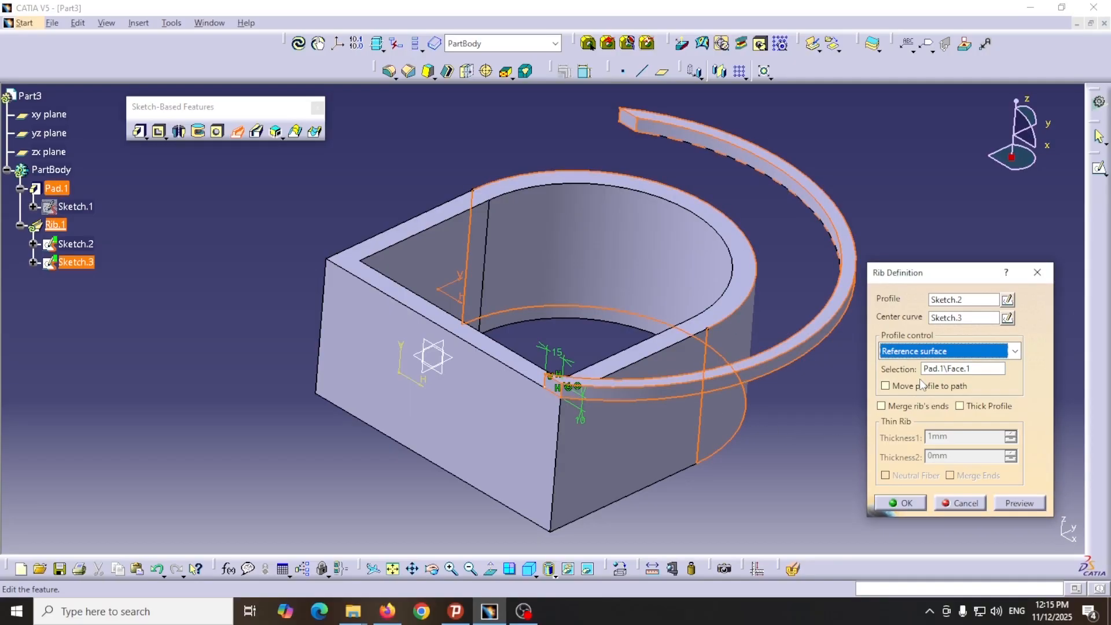
{"action": "left_click", "coordinate": [1020, 504]}
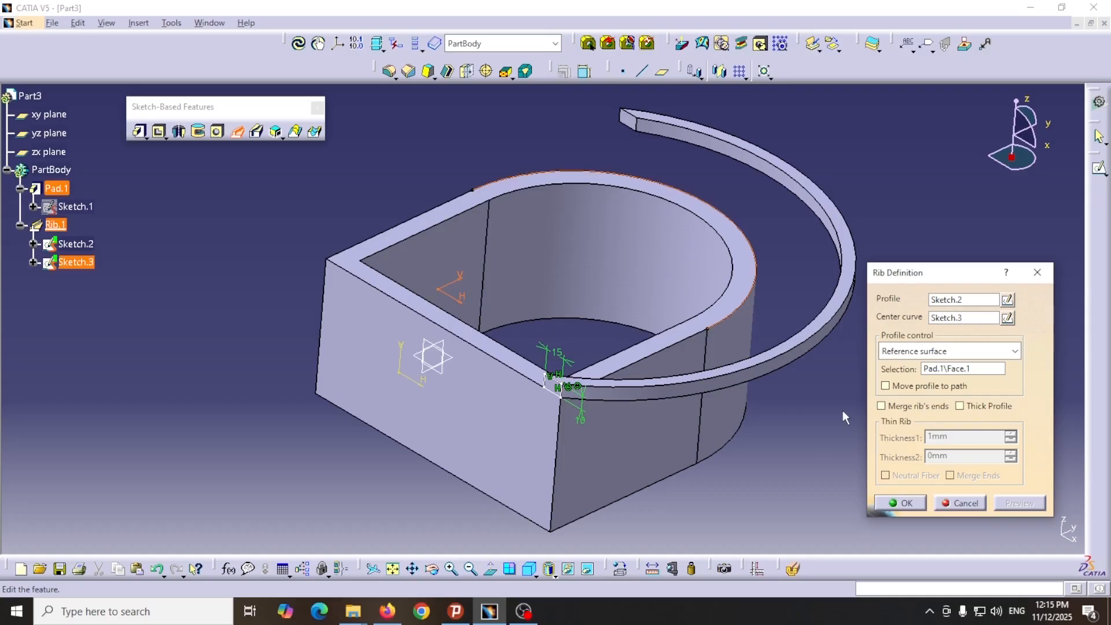
{"action": "middle_click_drag", "start_coordinate": [818, 387], "coordinate": [356, 325]}
{"action": "middle_click_drag", "start_coordinate": [551, 220], "coordinate": [573, 282]}
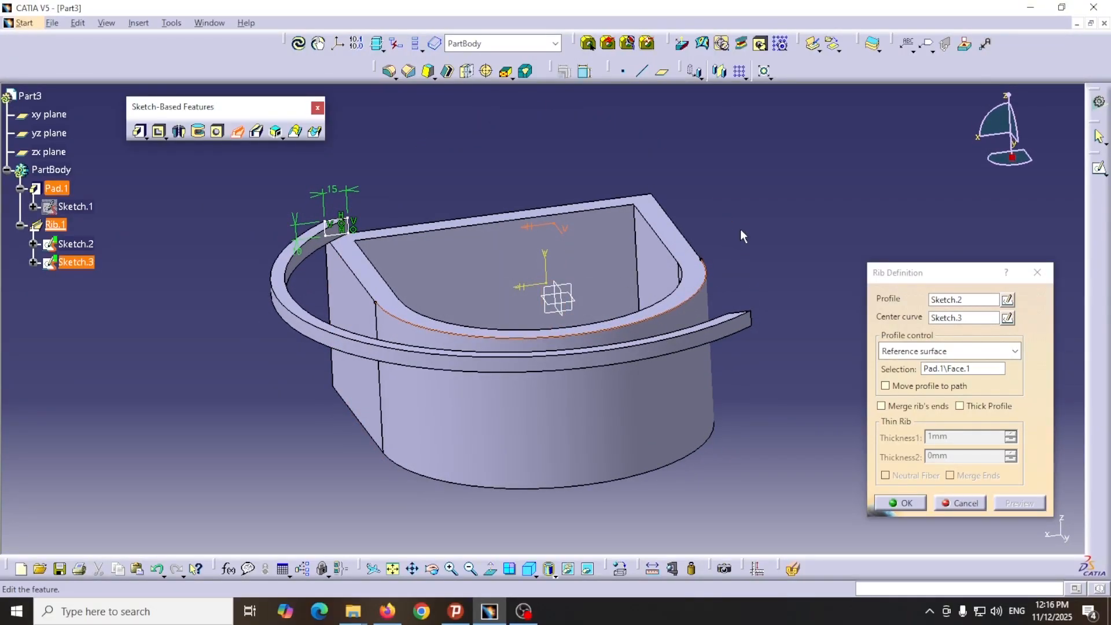
Step: Switch the rib's profile control back to Keep angle and preview it for comparison
{"action": "left_click", "coordinate": [1015, 351]}
{"action": "left_click", "coordinate": [929, 368]}
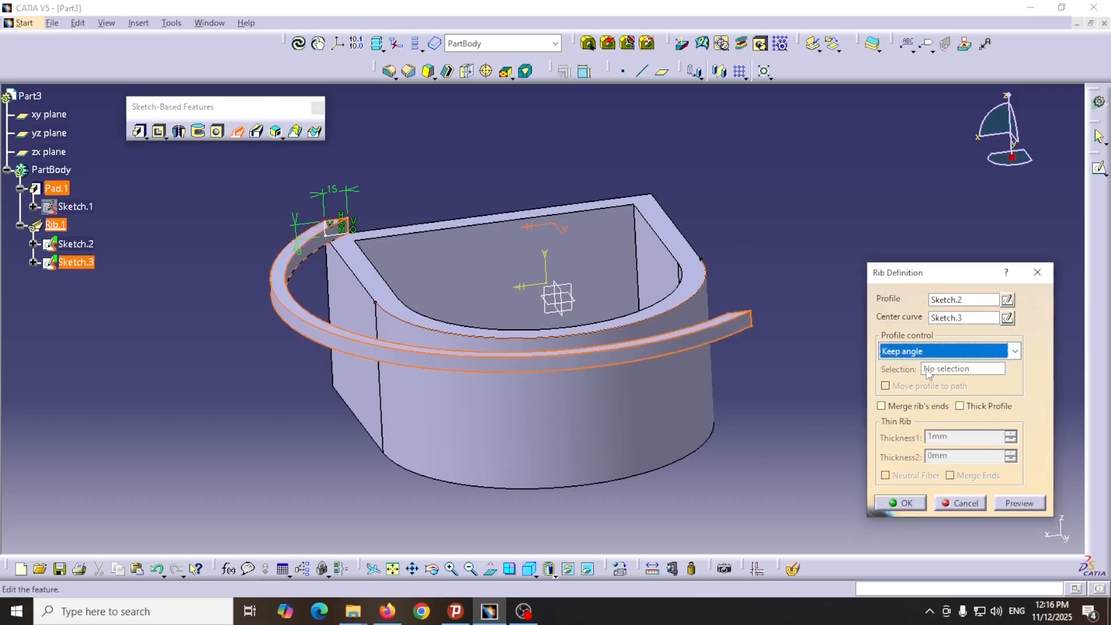
{"action": "left_click", "coordinate": [1020, 504]}
{"action": "middle_click_drag", "start_coordinate": [812, 401], "coordinate": [683, 446]}
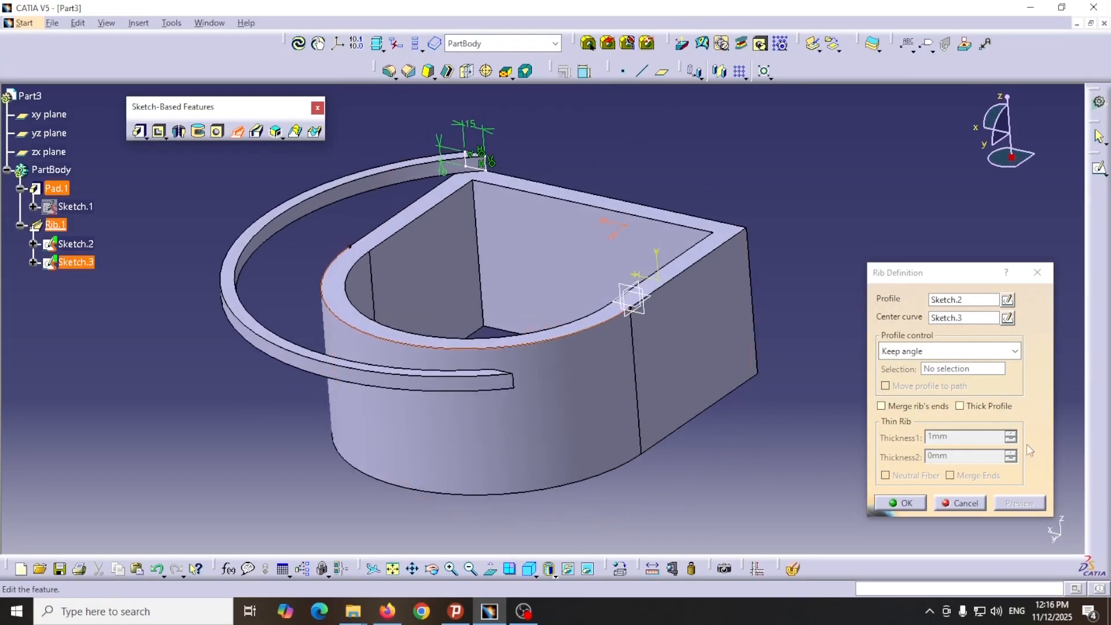
Step: Set the rib's profile control to Reference surface, select the pad's curved outer face as the reference, and create the rib
{"action": "left_click", "coordinate": [1016, 353]}
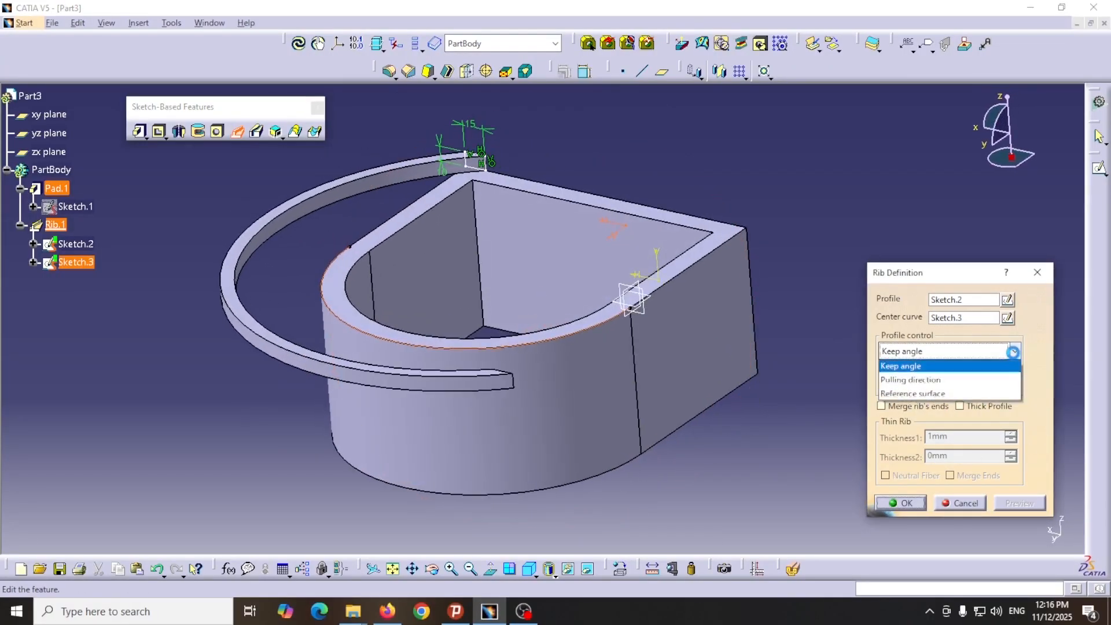
{"action": "left_click", "coordinate": [916, 397]}
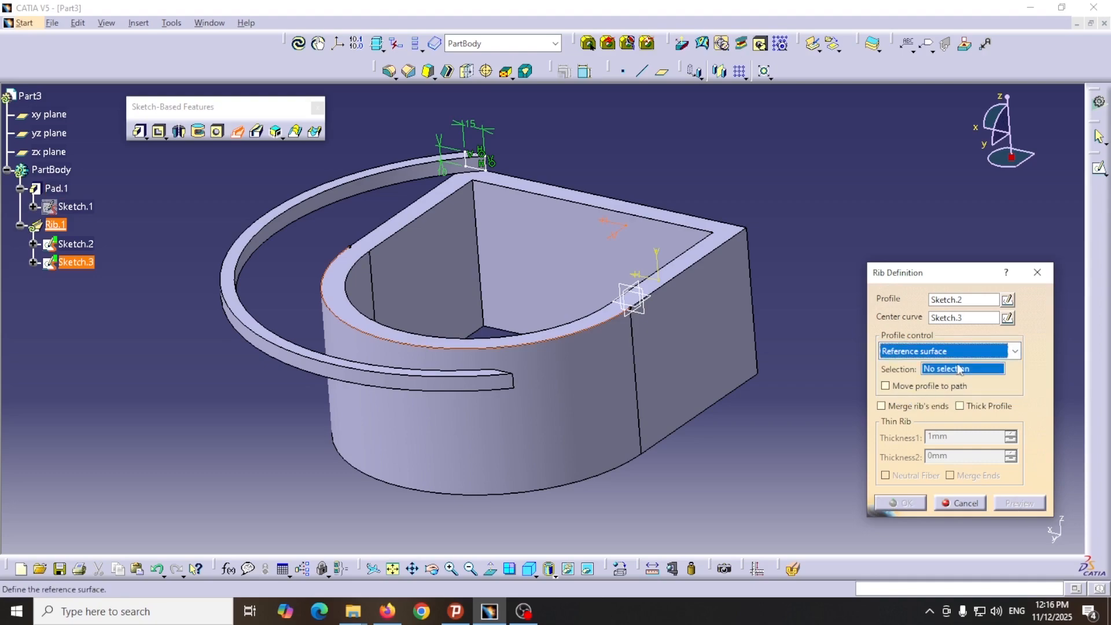
{"action": "left_click", "coordinate": [550, 424]}
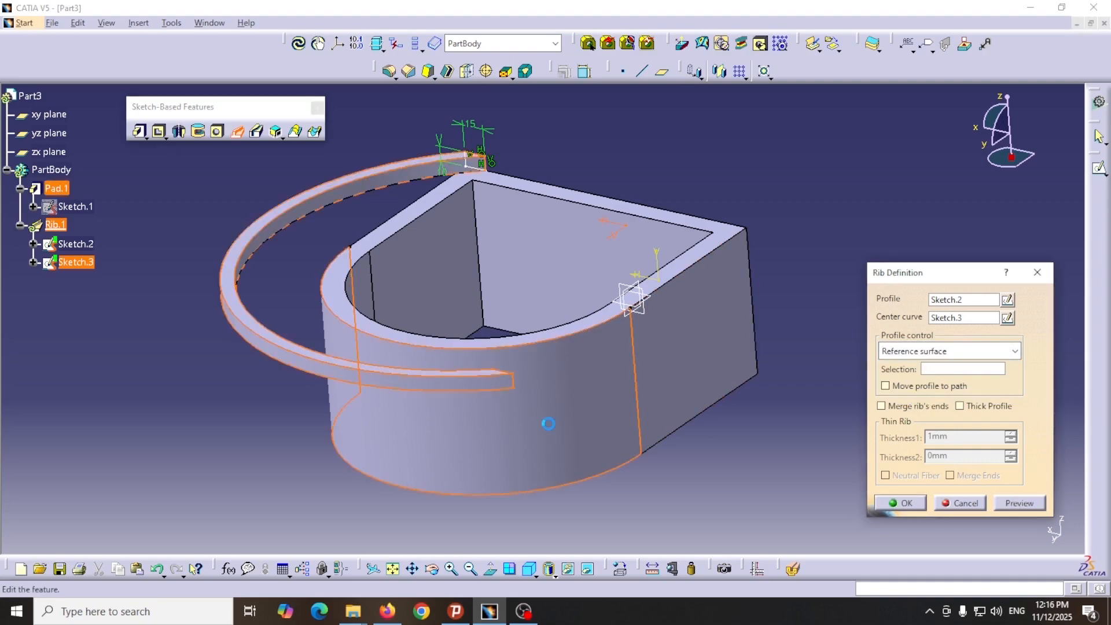
{"action": "left_click", "coordinate": [1021, 504]}
{"action": "left_click", "coordinate": [902, 503]}
{"action": "middle_click_drag", "start_coordinate": [692, 148], "coordinate": [640, 231]}
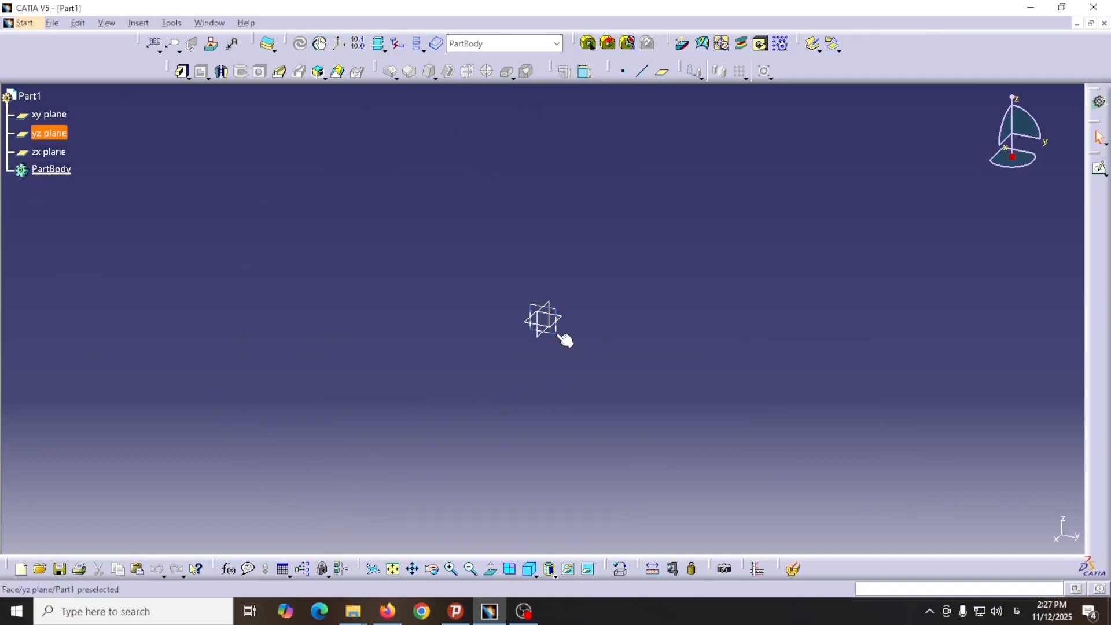
Step: Sketch an open four-point S-shaped spline on the yz plane, running across the origin to about H -180 mm, and exit the sketch
{"action": "left_click", "coordinate": [561, 336]}
{"action": "left_click", "coordinate": [1100, 169]}
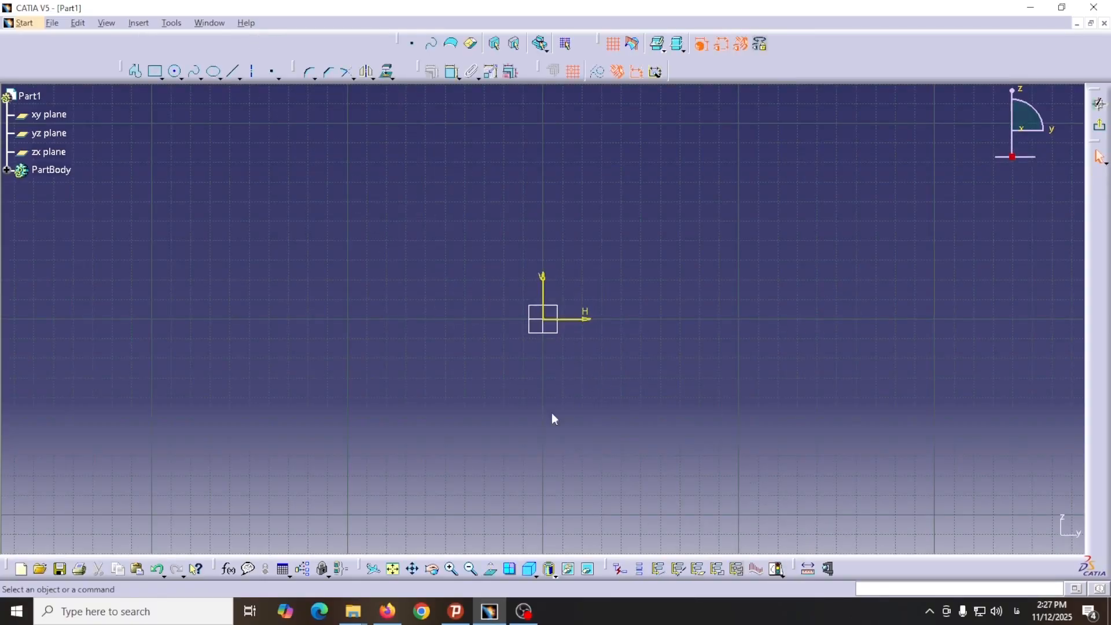
{"action": "left_click", "coordinate": [194, 72]}
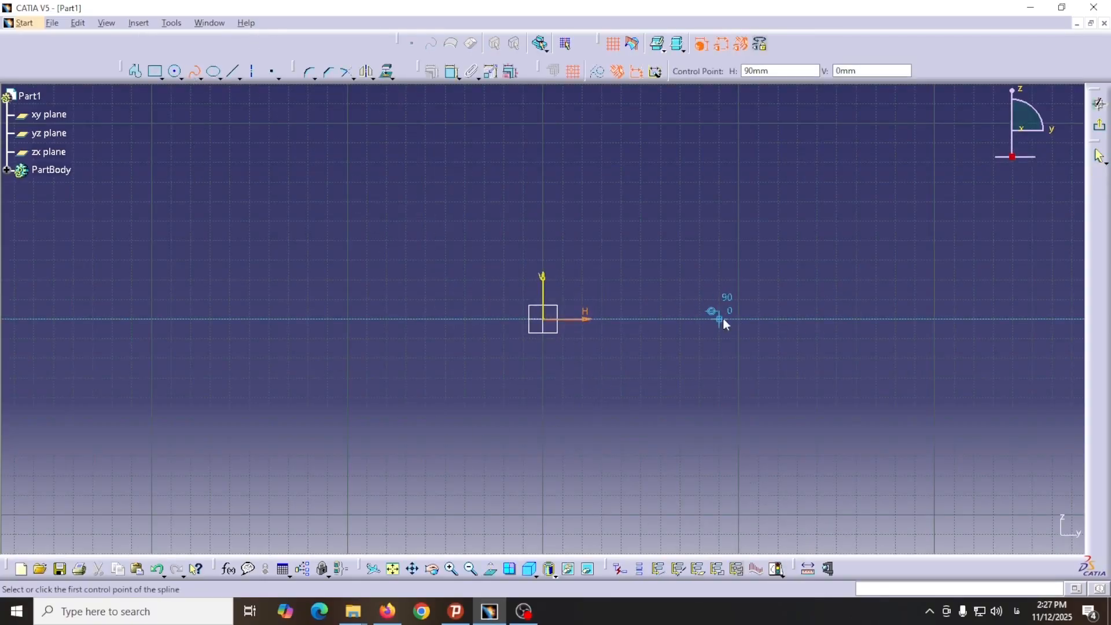
{"action": "left_click", "coordinate": [739, 339]}
{"action": "left_click", "coordinate": [621, 221]}
{"action": "left_click", "coordinate": [484, 222]}
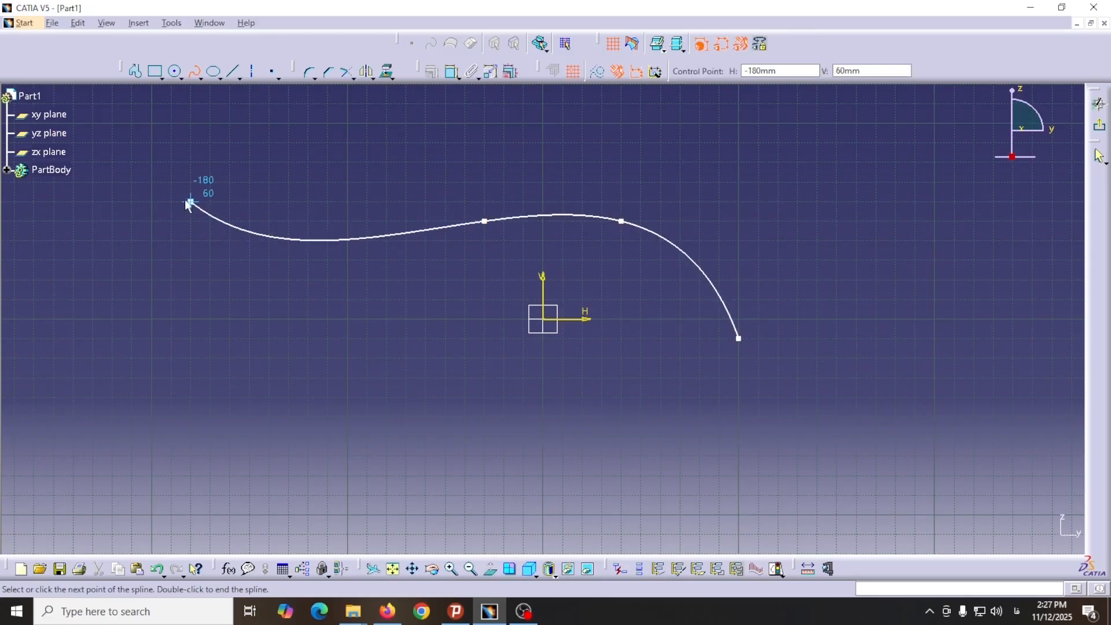
{"action": "double_click", "coordinate": [191, 183]}
{"action": "left_click", "coordinate": [290, 229]}
{"action": "left_click", "coordinate": [791, 373]}
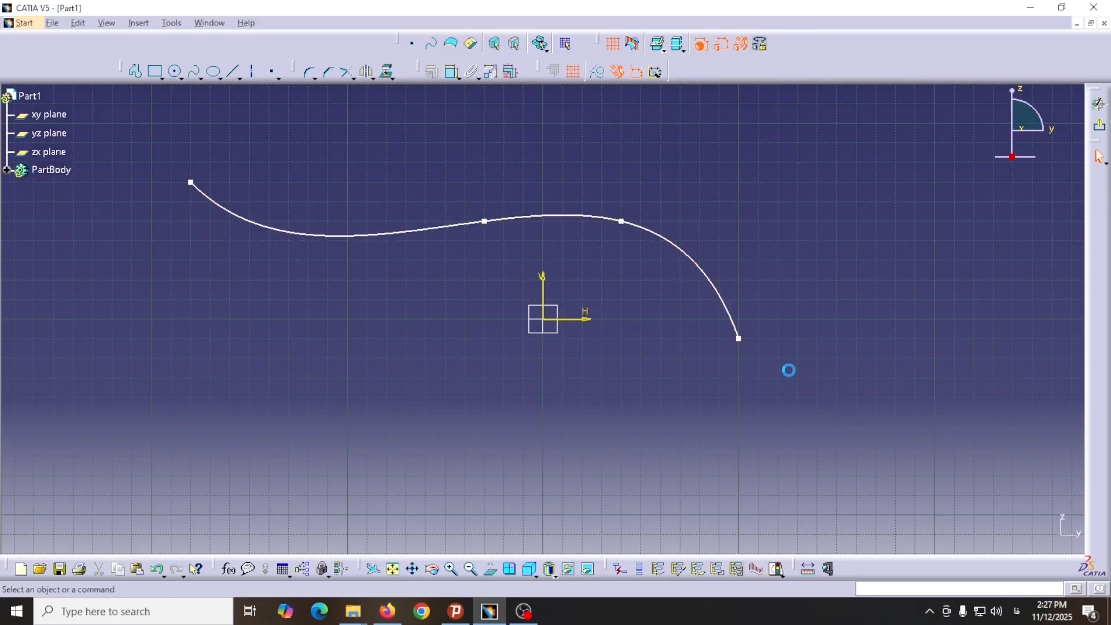
{"action": "left_click", "coordinate": [1100, 129]}
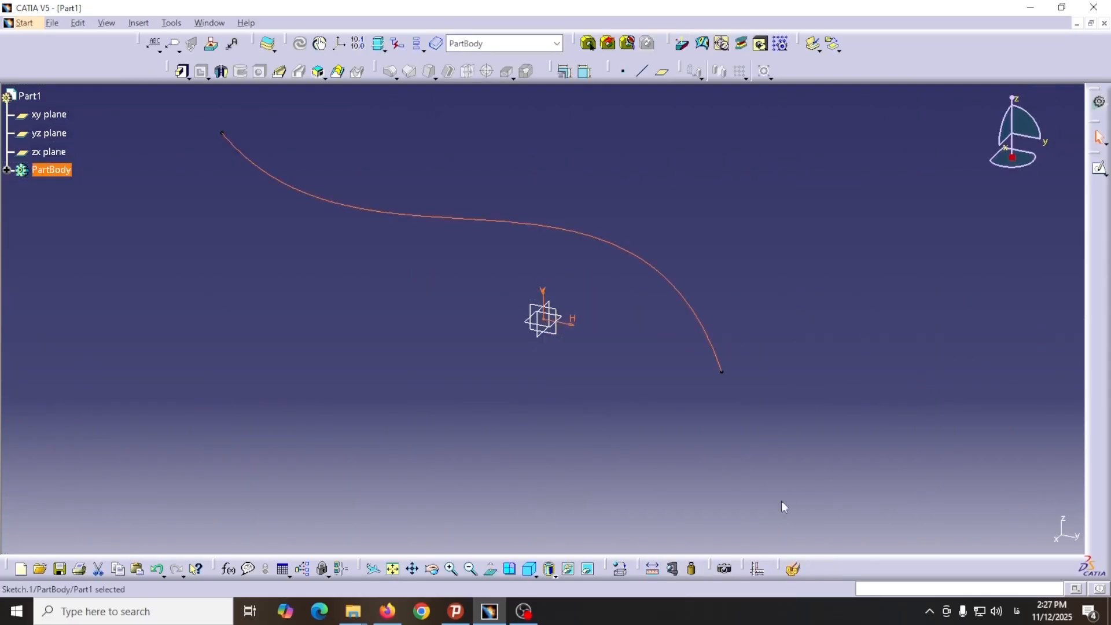
Step: Switch to Generative Shape Design and extrude the spline sketch along its default normal into a surface about 90 mm wide
{"action": "middle_click_drag", "start_coordinate": [647, 169], "coordinate": [673, 264]}
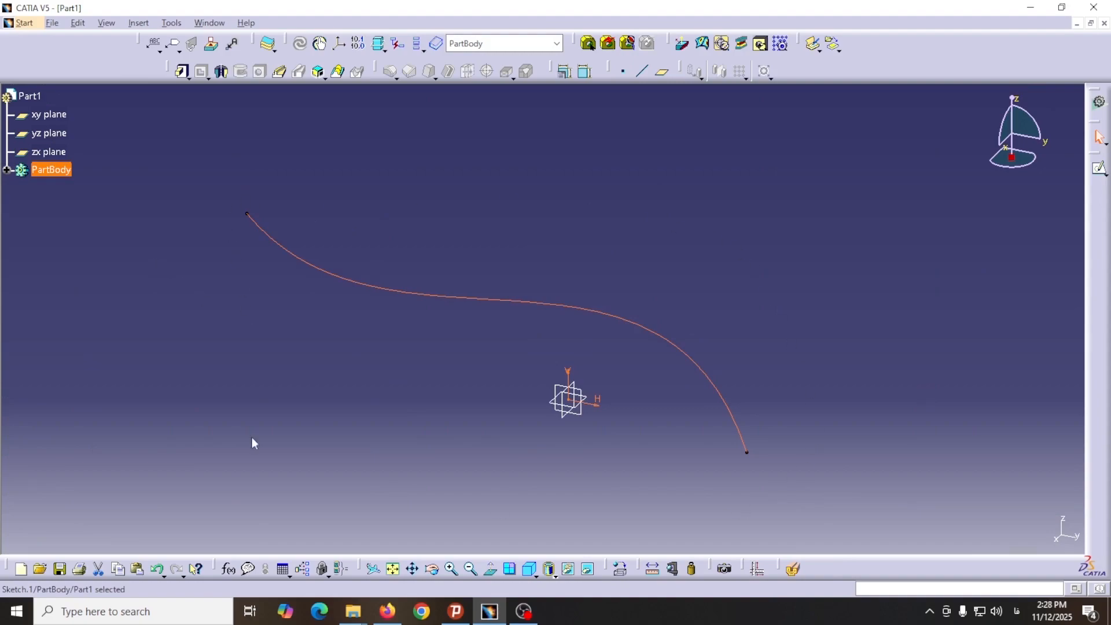
{"action": "left_click", "coordinate": [25, 23]}
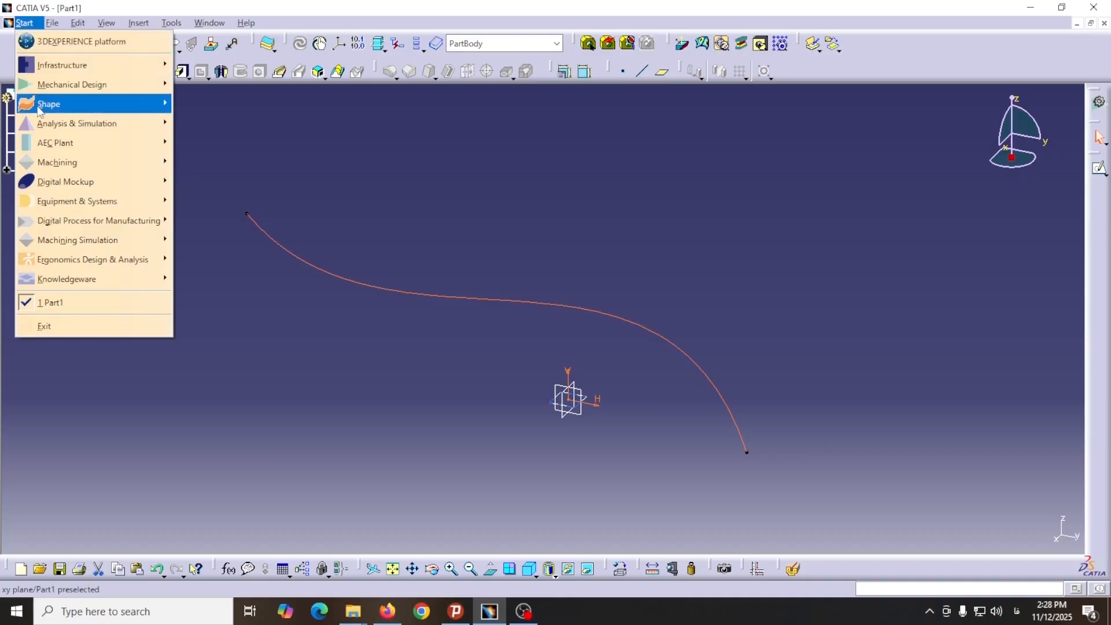
{"action": "mouse_move", "coordinate": [58, 111]}
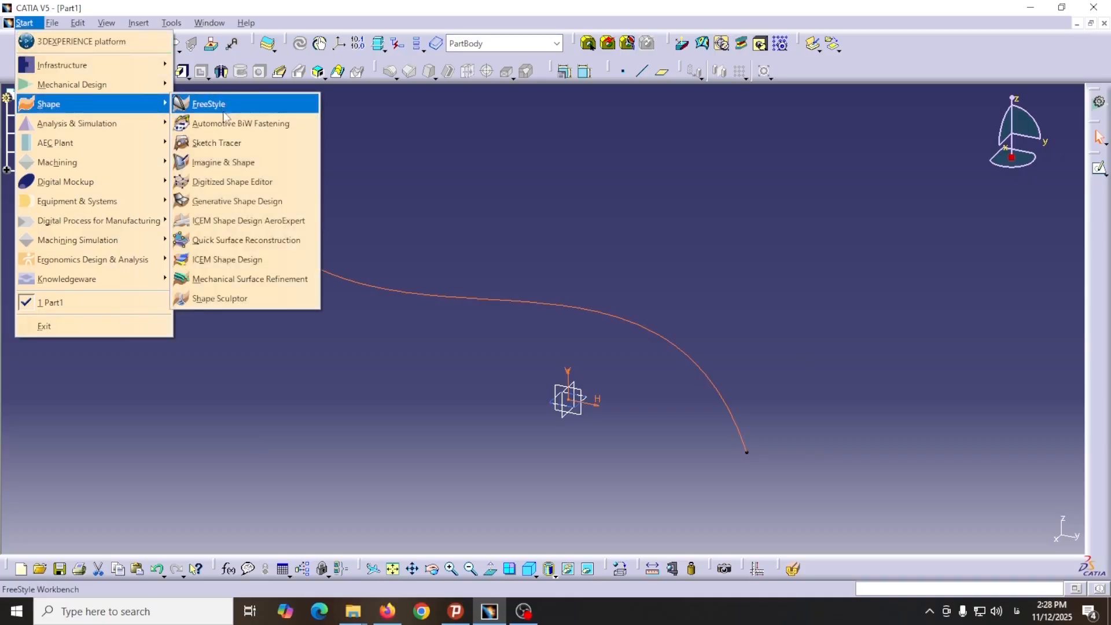
{"action": "left_click", "coordinate": [222, 203]}
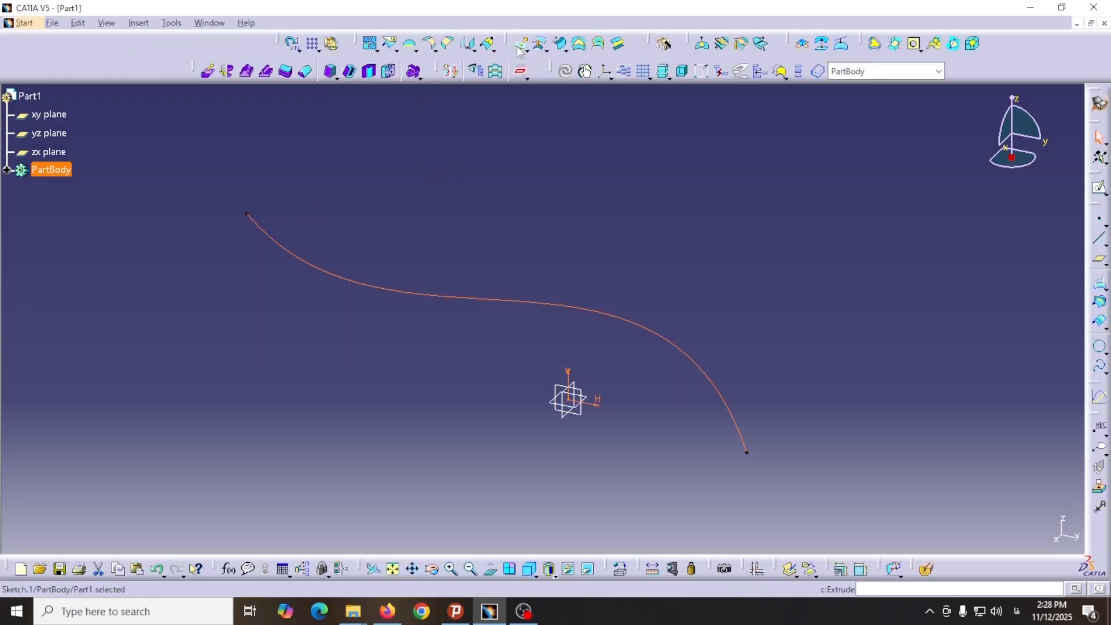
{"action": "left_click", "coordinate": [520, 50]}
{"action": "left_click", "coordinate": [414, 294]}
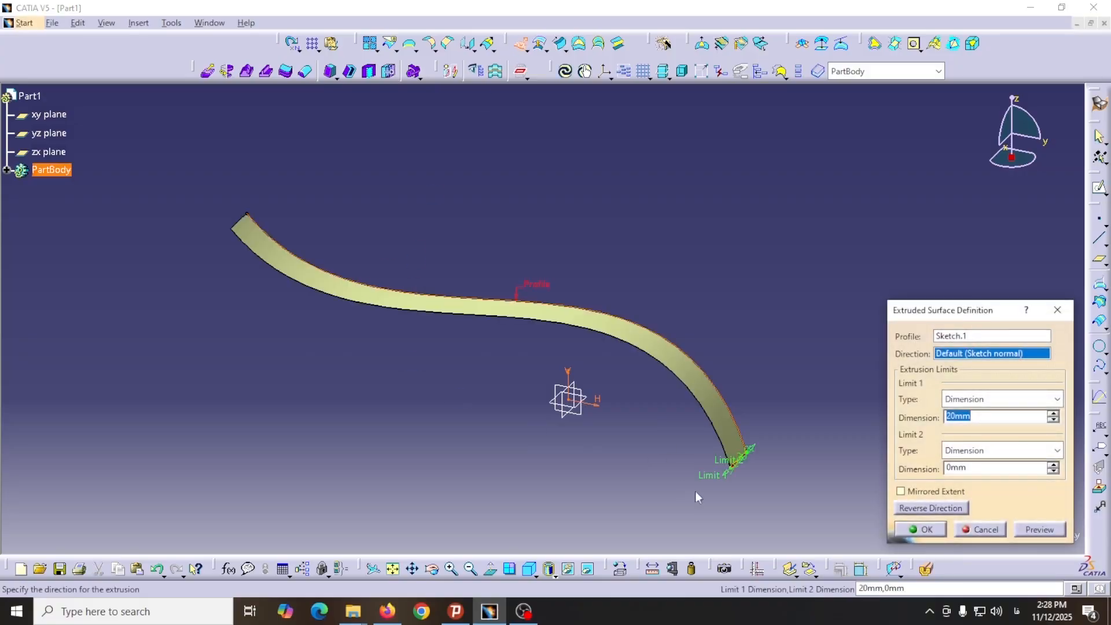
{"action": "left_click_drag", "start_coordinate": [727, 482], "coordinate": [674, 521]}
{"action": "left_click", "coordinate": [925, 530]}
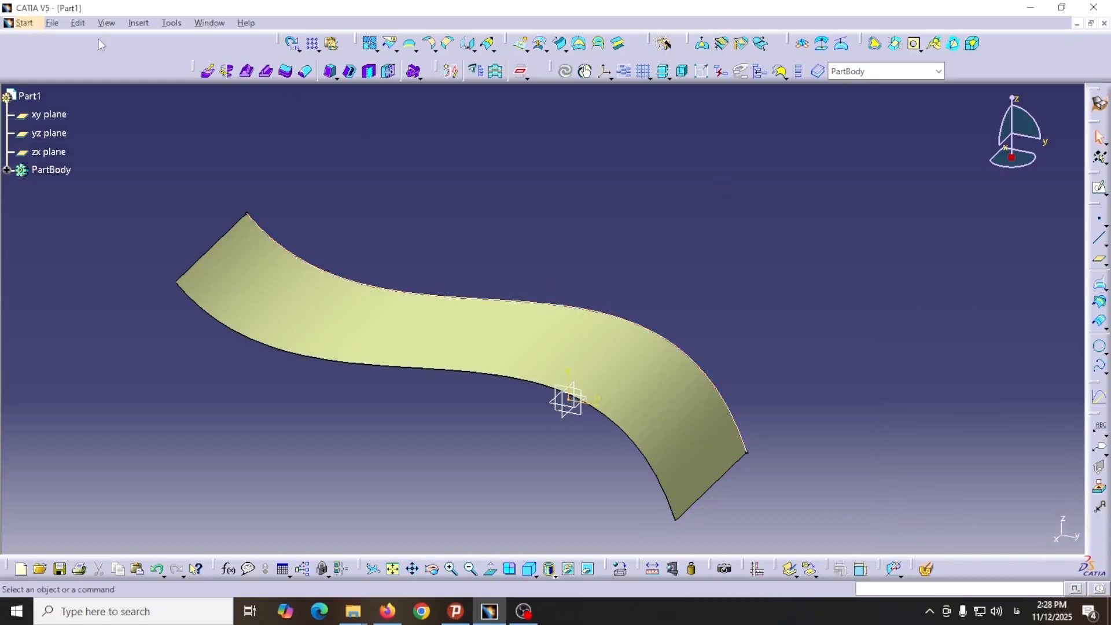
Step: Return to Part Design and create a plane normal to the extruded surface's front edge at that edge's lower end vertex
{"action": "left_click", "coordinate": [26, 23]}
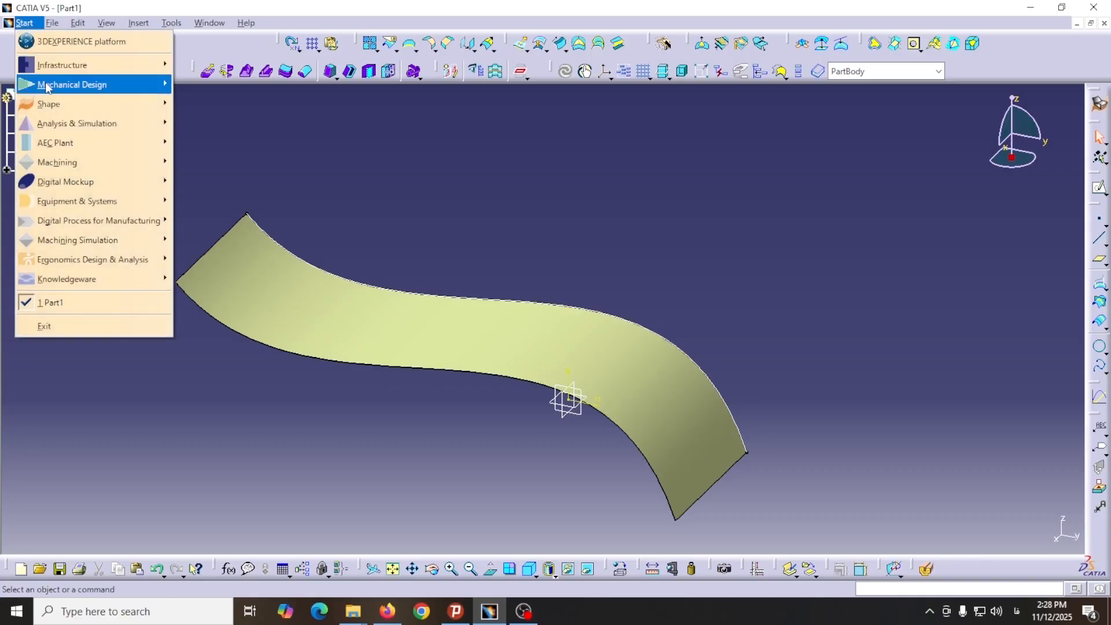
{"action": "mouse_move", "coordinate": [47, 86]}
{"action": "left_click", "coordinate": [220, 87]}
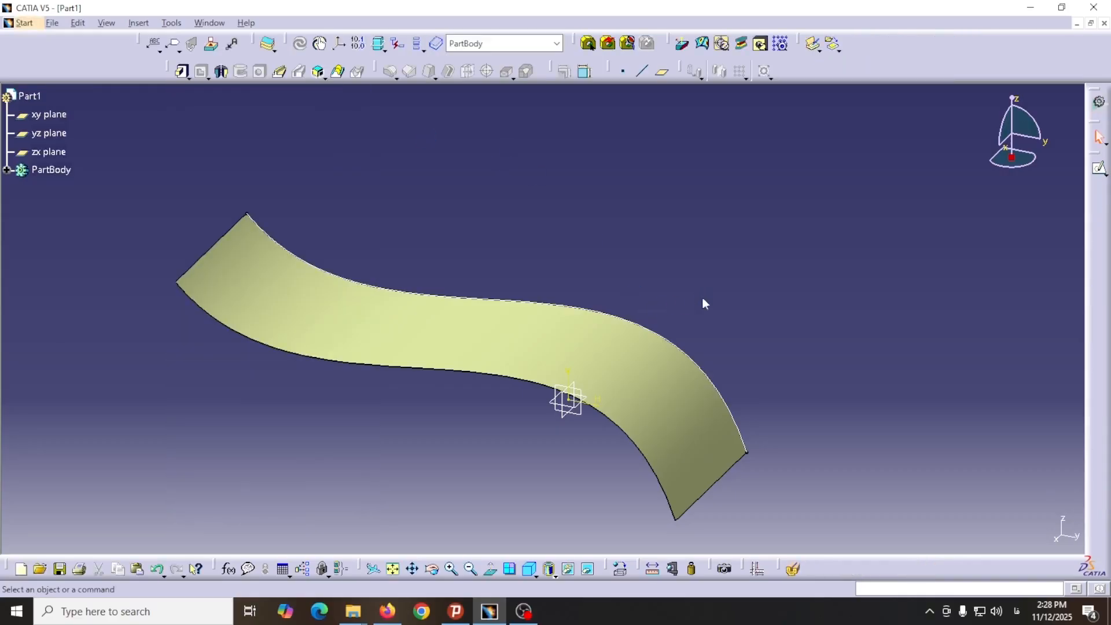
{"action": "left_click", "coordinate": [663, 72]}
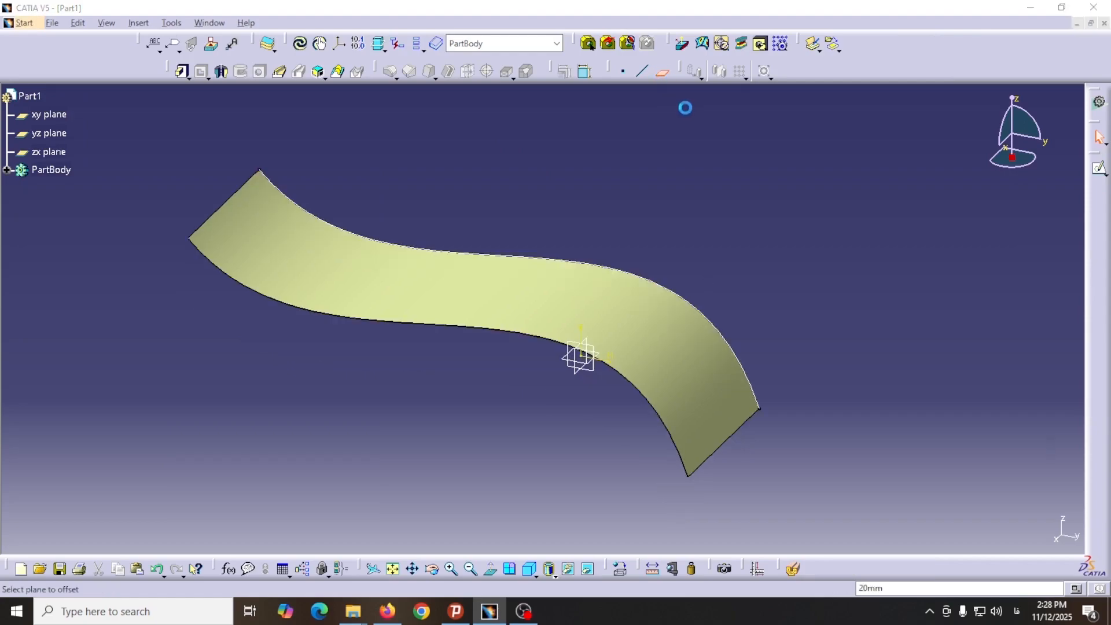
{"action": "left_click_drag", "start_coordinate": [928, 383], "coordinate": [852, 289]}
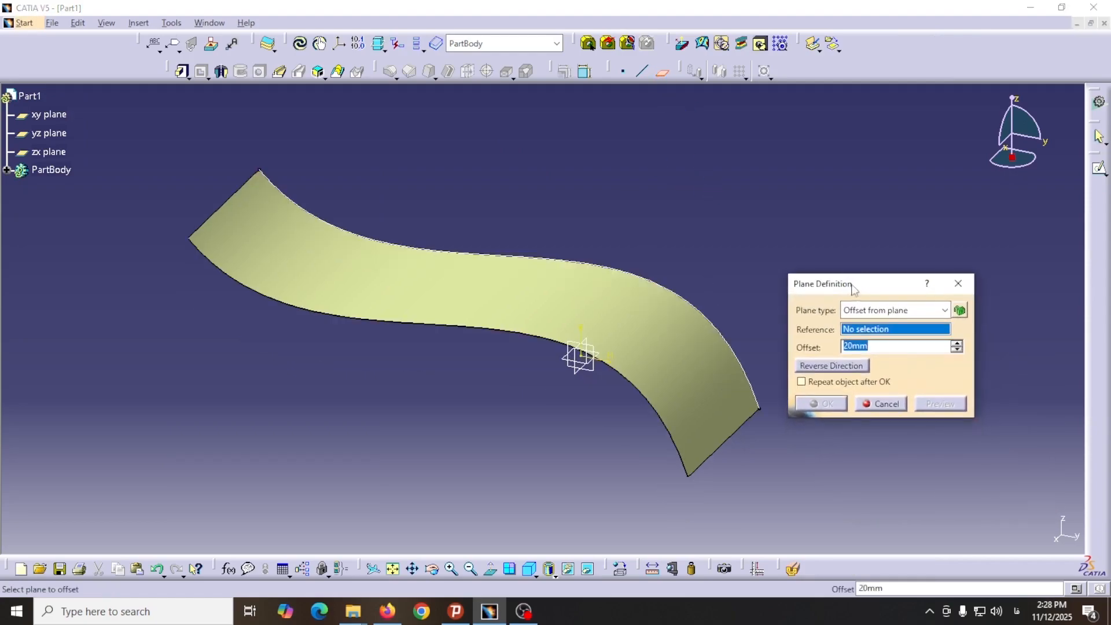
{"action": "left_click", "coordinate": [945, 311]}
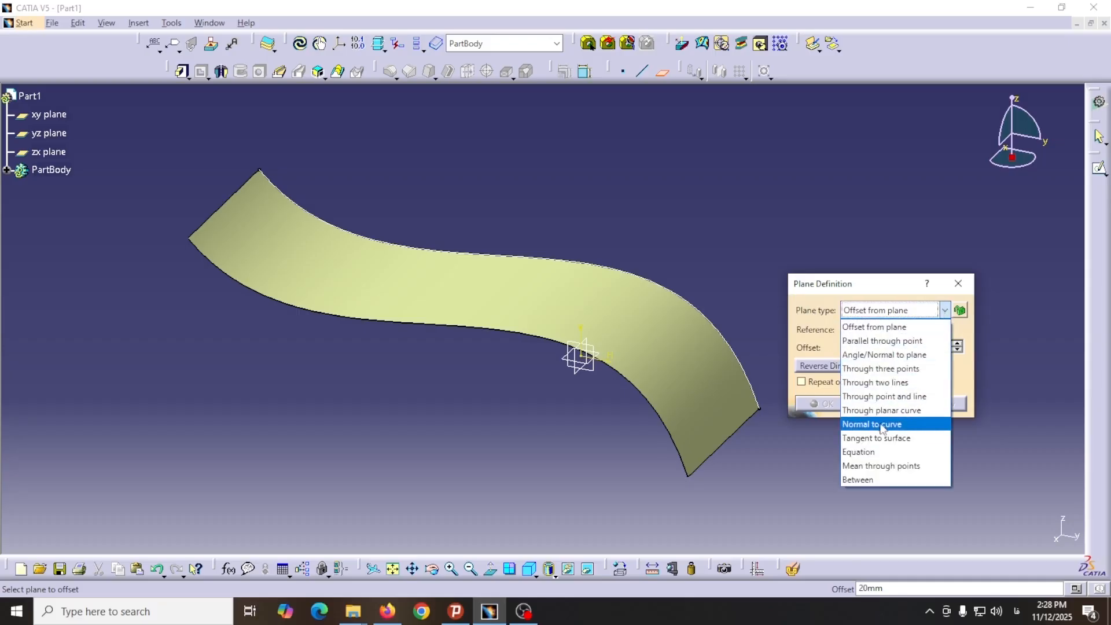
{"action": "left_click", "coordinate": [870, 426]}
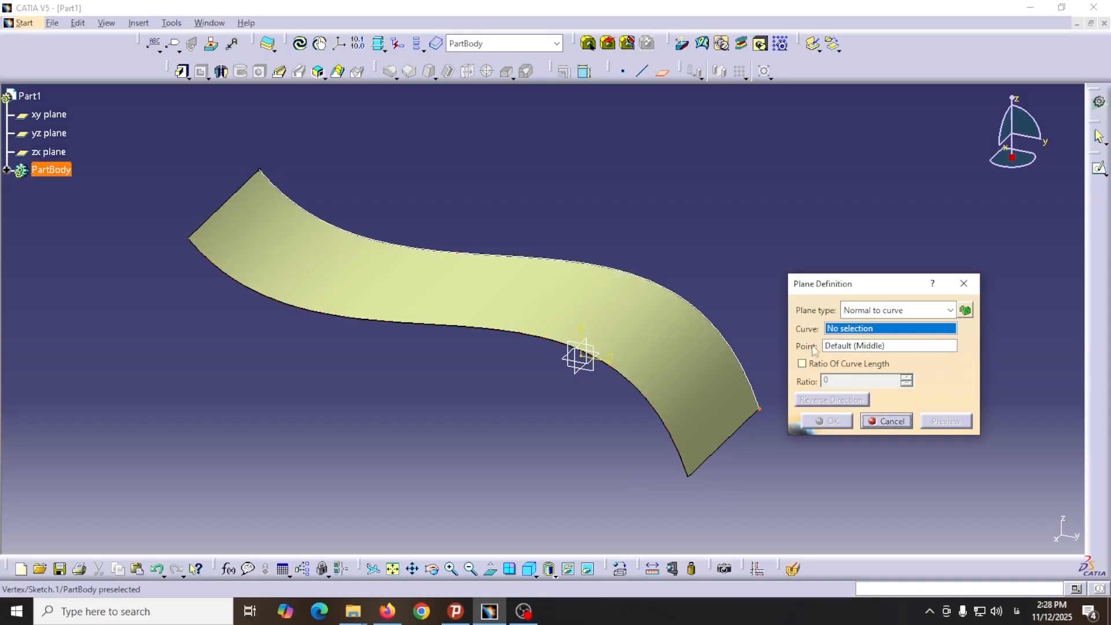
{"action": "left_click", "coordinate": [673, 433]}
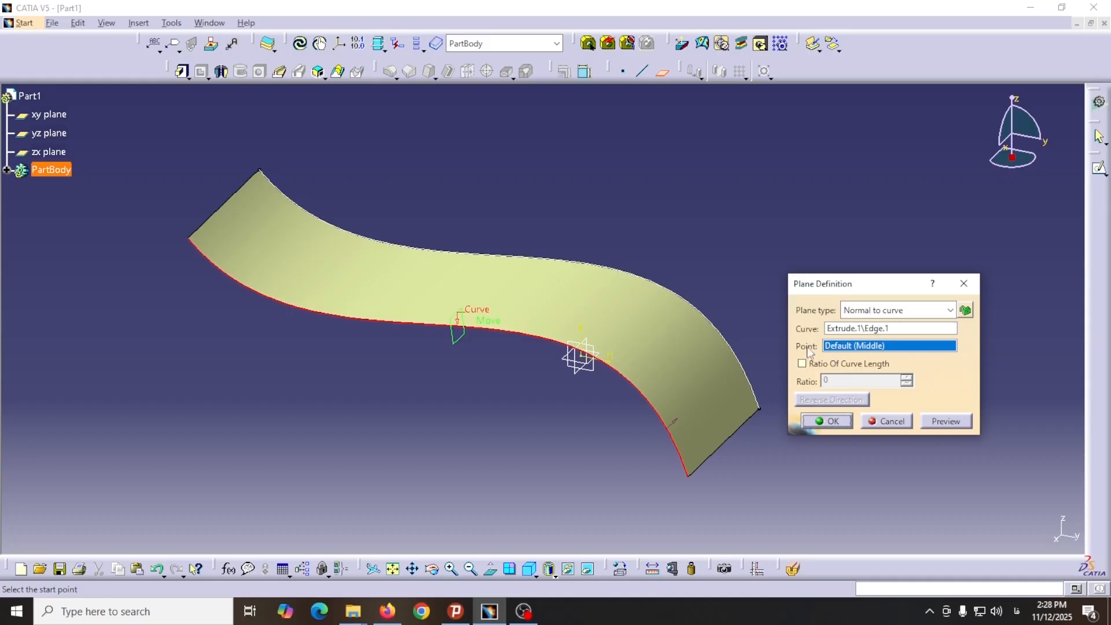
{"action": "left_click", "coordinate": [690, 476]}
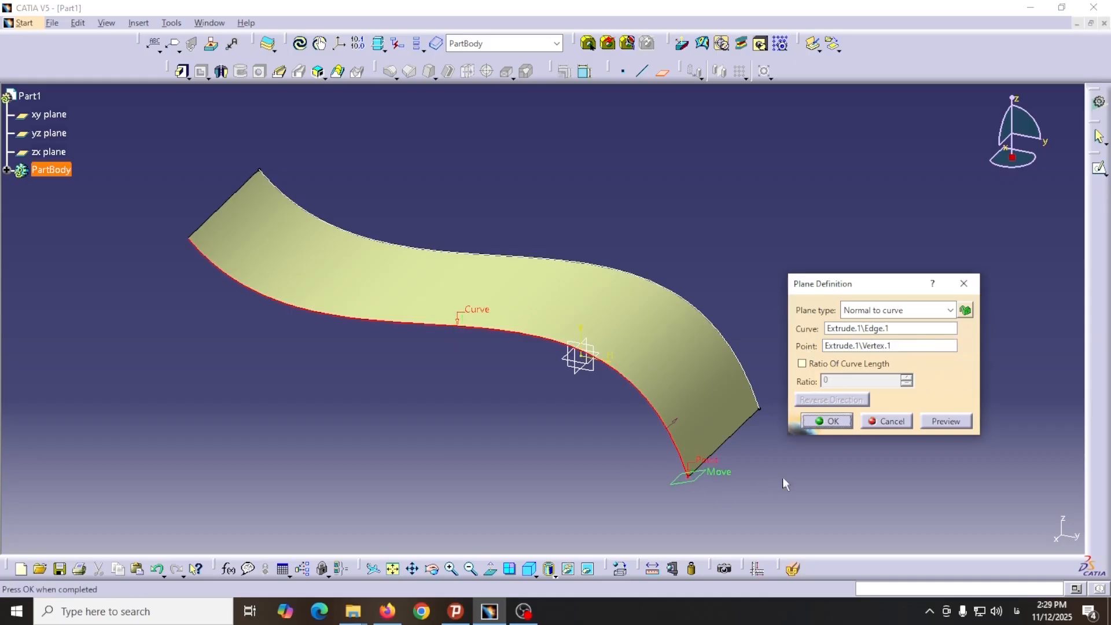
{"action": "left_click", "coordinate": [829, 423]}
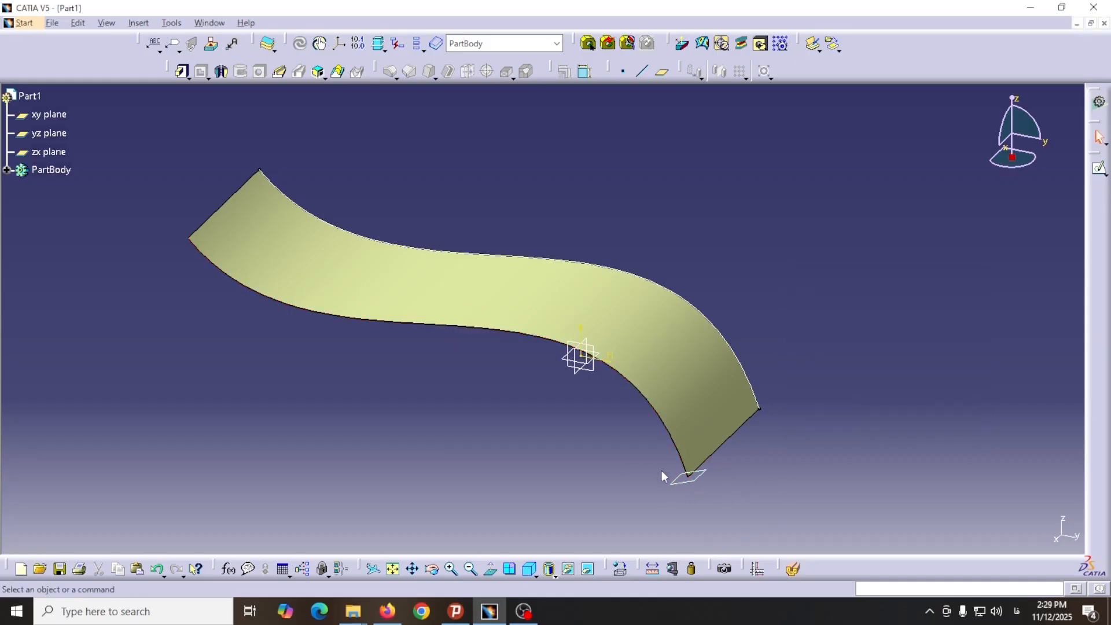
Step: Start a sketch on the new plane and draw a rectangle about 30 by 10 mm just beyond the surface's end edge
{"action": "left_click", "coordinate": [700, 487]}
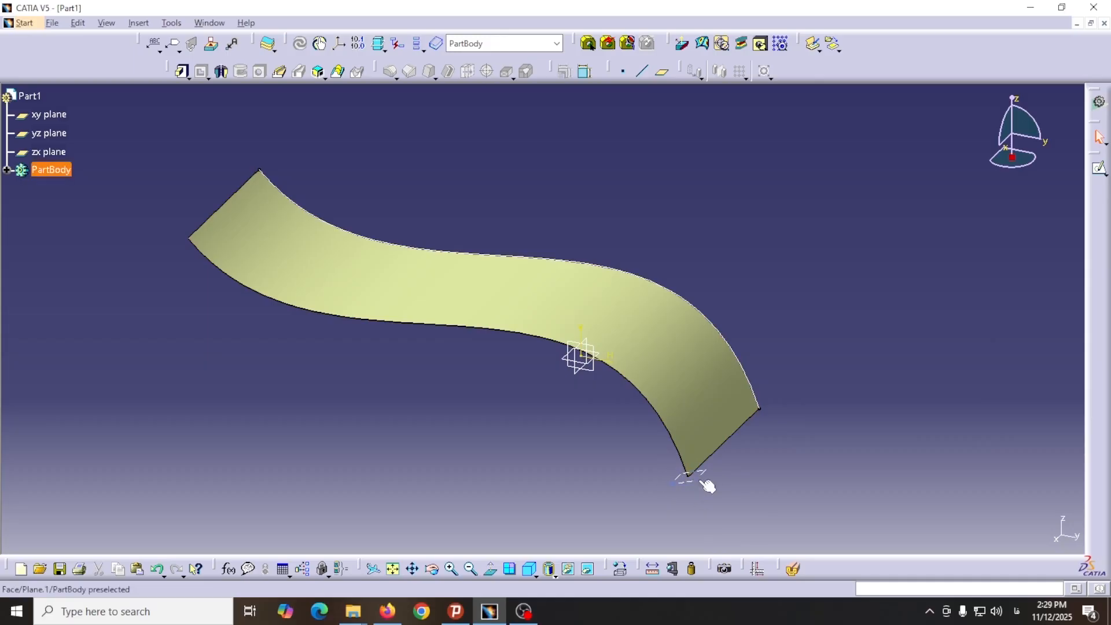
{"action": "left_click", "coordinate": [1100, 169]}
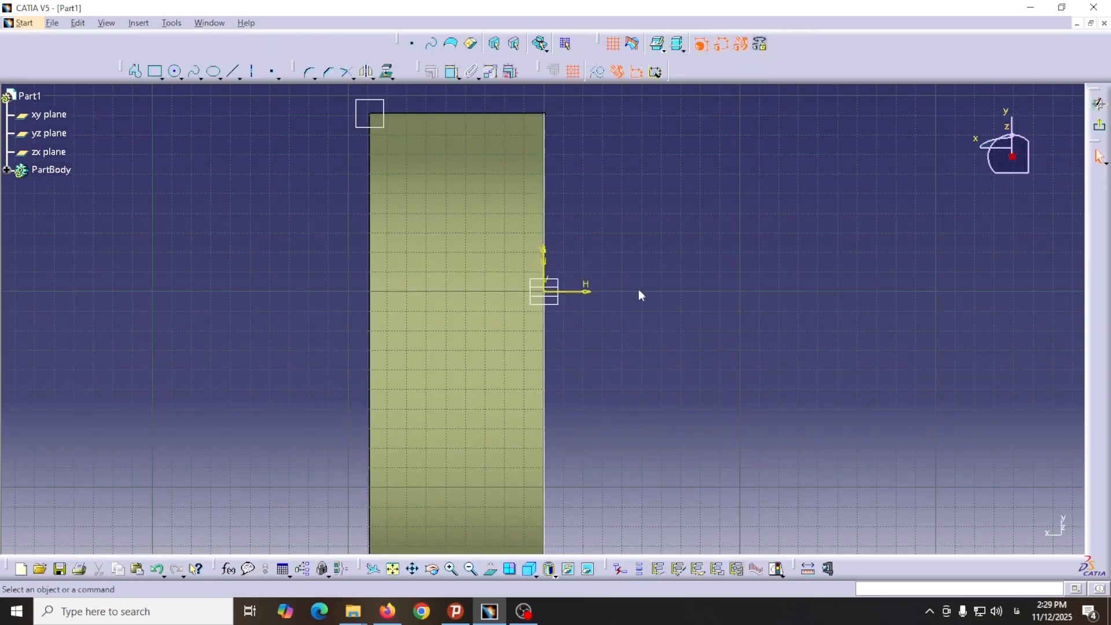
{"action": "middle_click_drag", "start_coordinate": [300, 289], "coordinate": [335, 377]}
{"action": "left_click", "coordinate": [194, 71]}
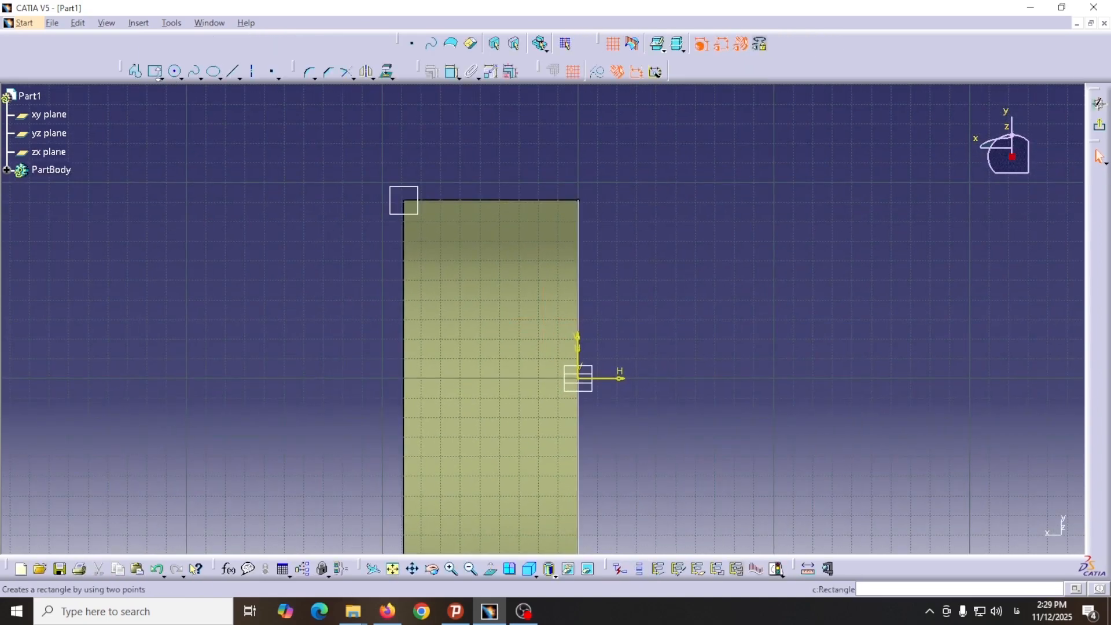
{"action": "left_click", "coordinate": [156, 71]}
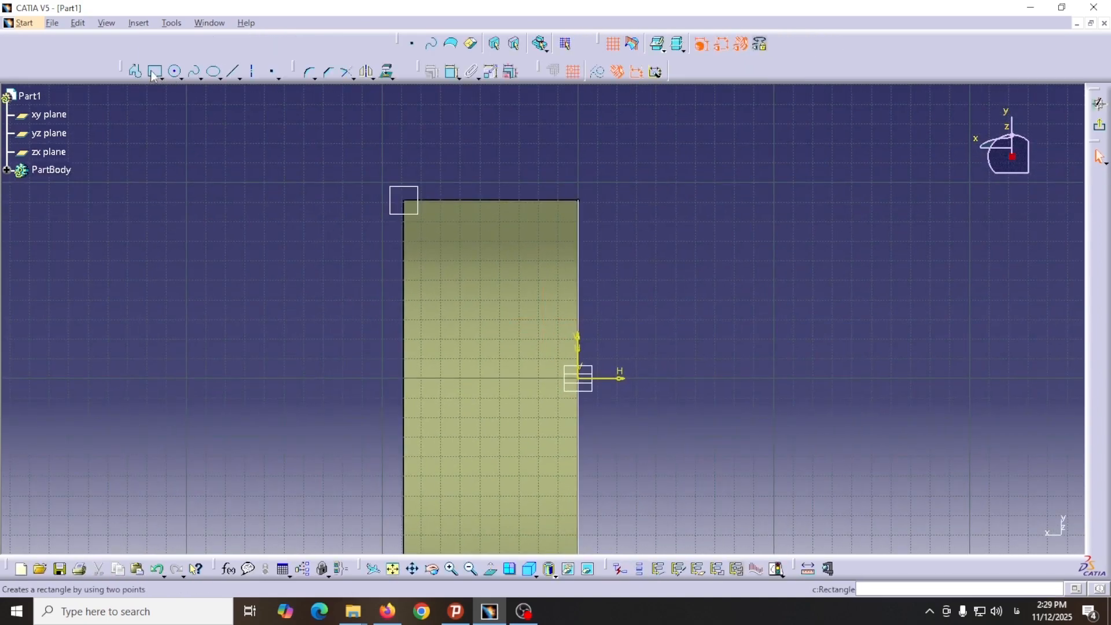
{"action": "left_click", "coordinate": [395, 152]}
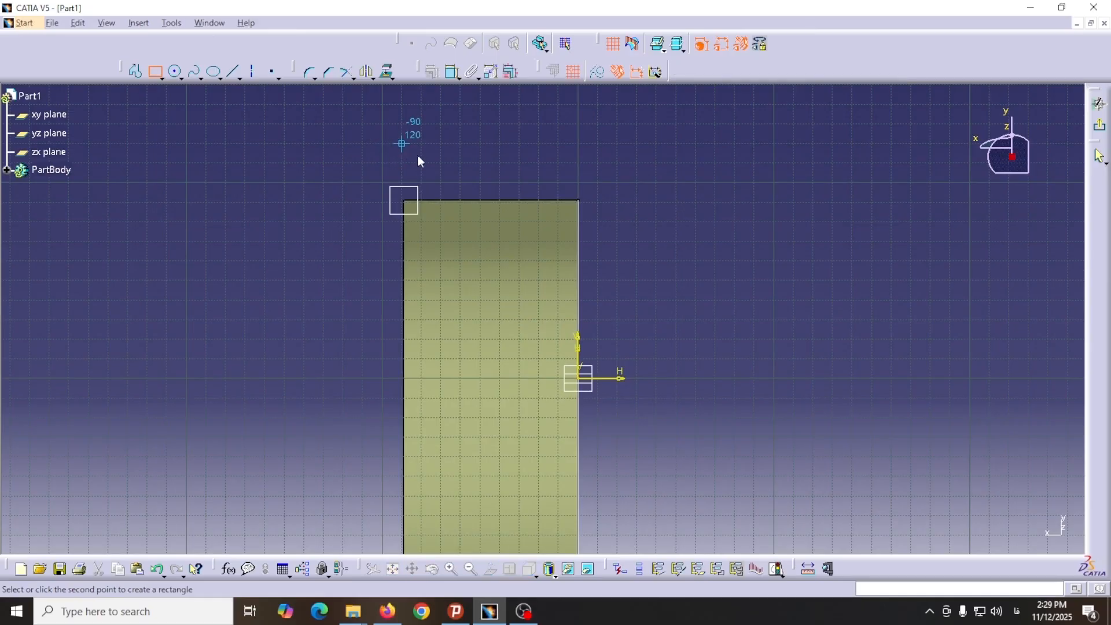
{"action": "left_click", "coordinate": [460, 164]}
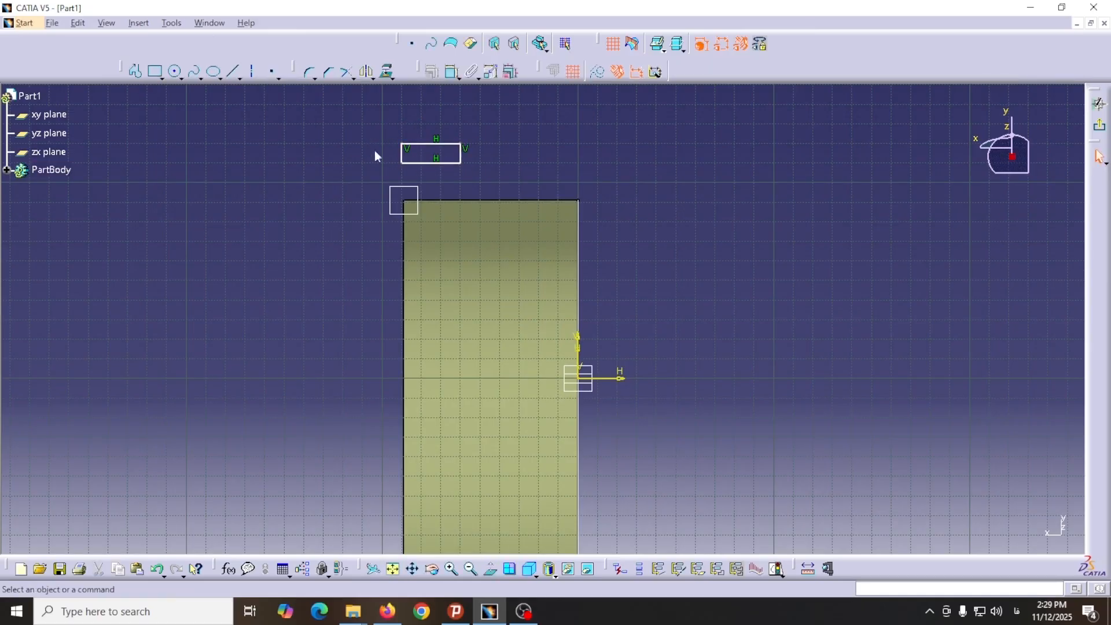
Step: Make the rectangle's long side nearest the surface coincident with the surface's straight end edge
{"action": "left_click", "coordinate": [453, 71]}
{"action": "left_click", "coordinate": [441, 164]}
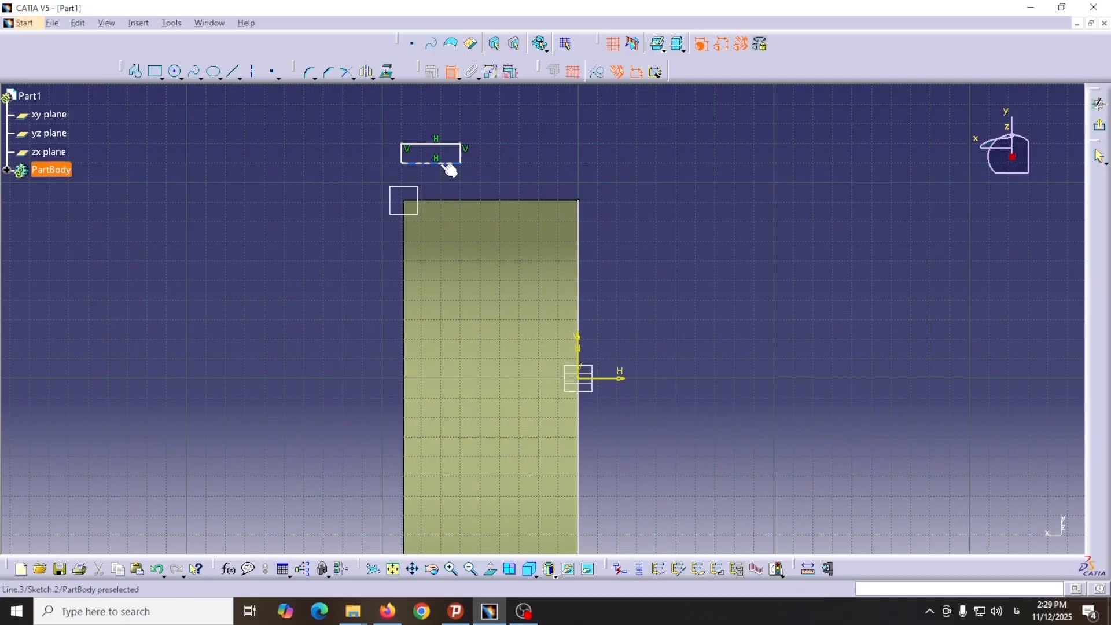
{"action": "left_click", "coordinate": [454, 202]}
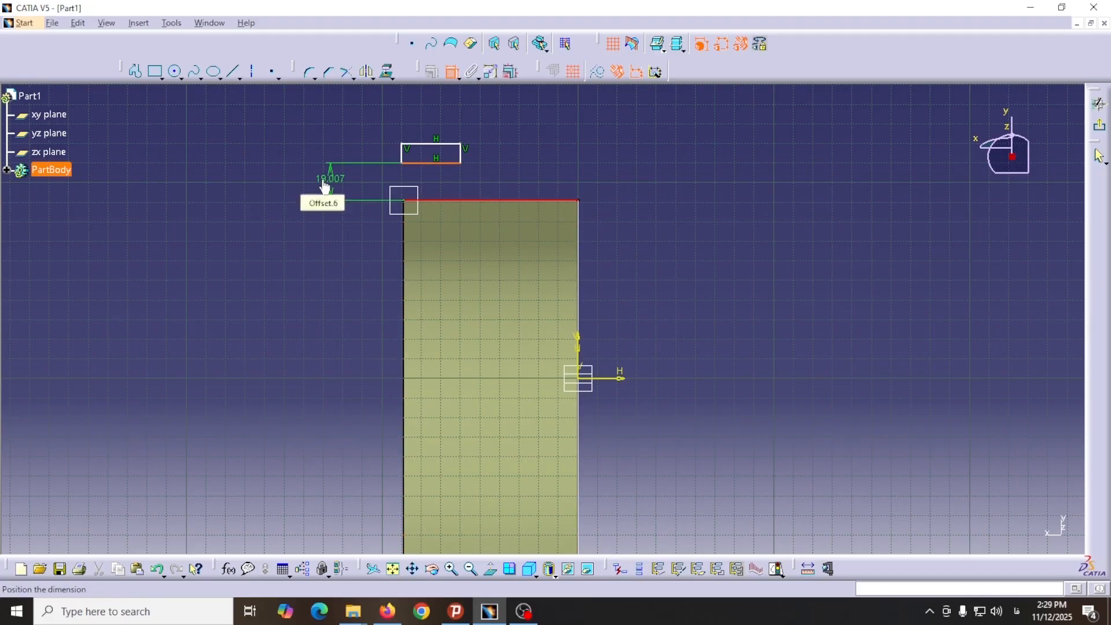
{"action": "right_click", "coordinate": [324, 180]}
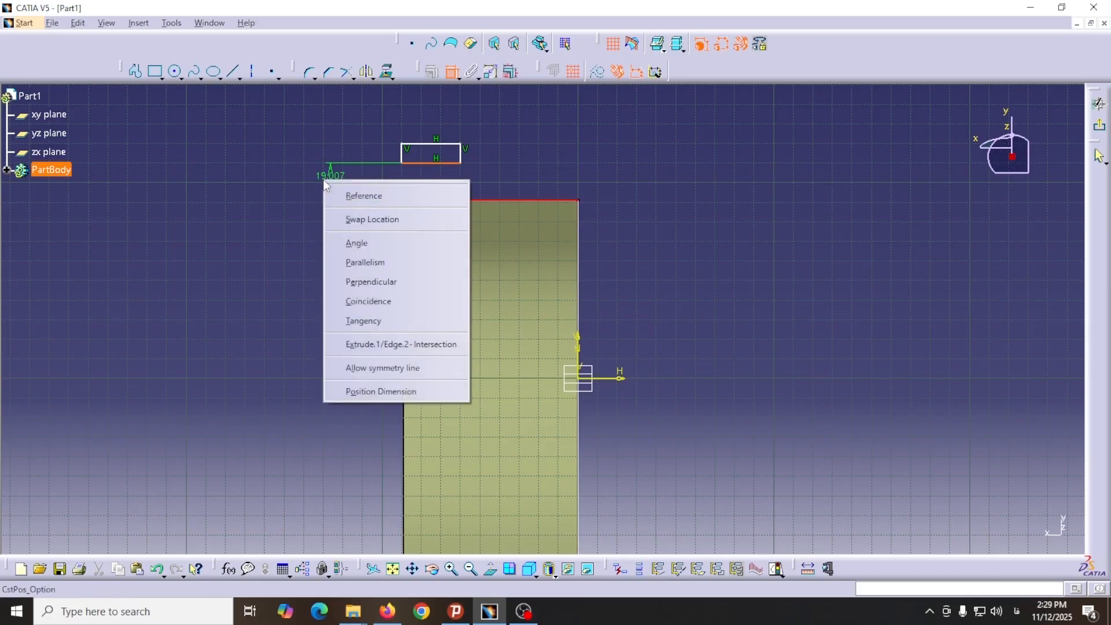
{"action": "left_click", "coordinate": [356, 302]}
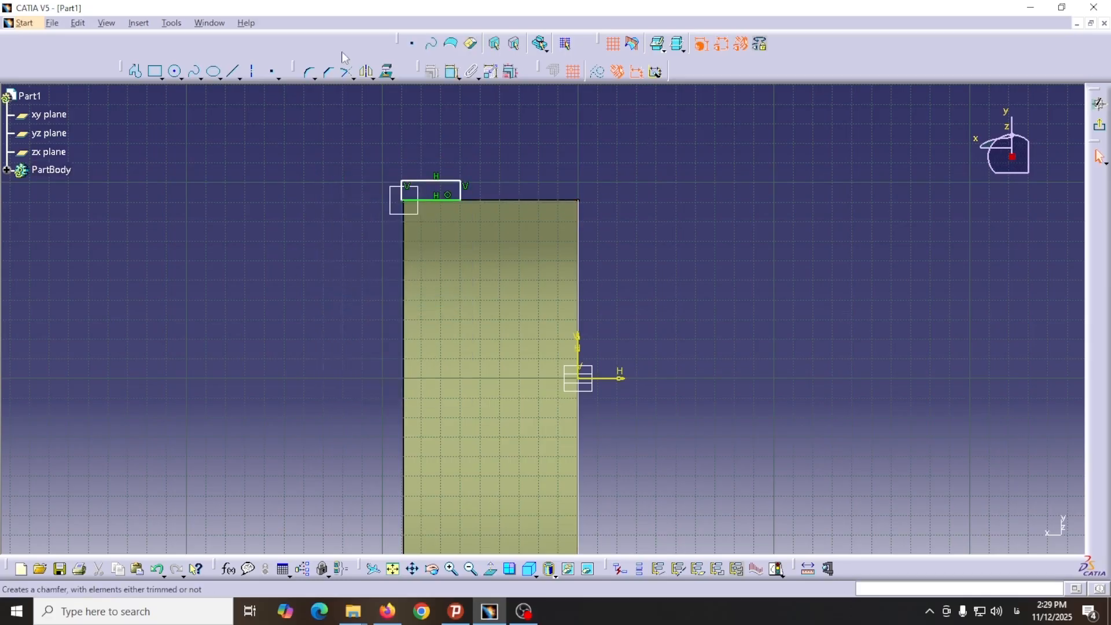
Step: Make the rectangle's outer short side coincident with the surface's long edge opposite the spline, and exit the sketch
{"action": "left_click", "coordinate": [452, 71]}
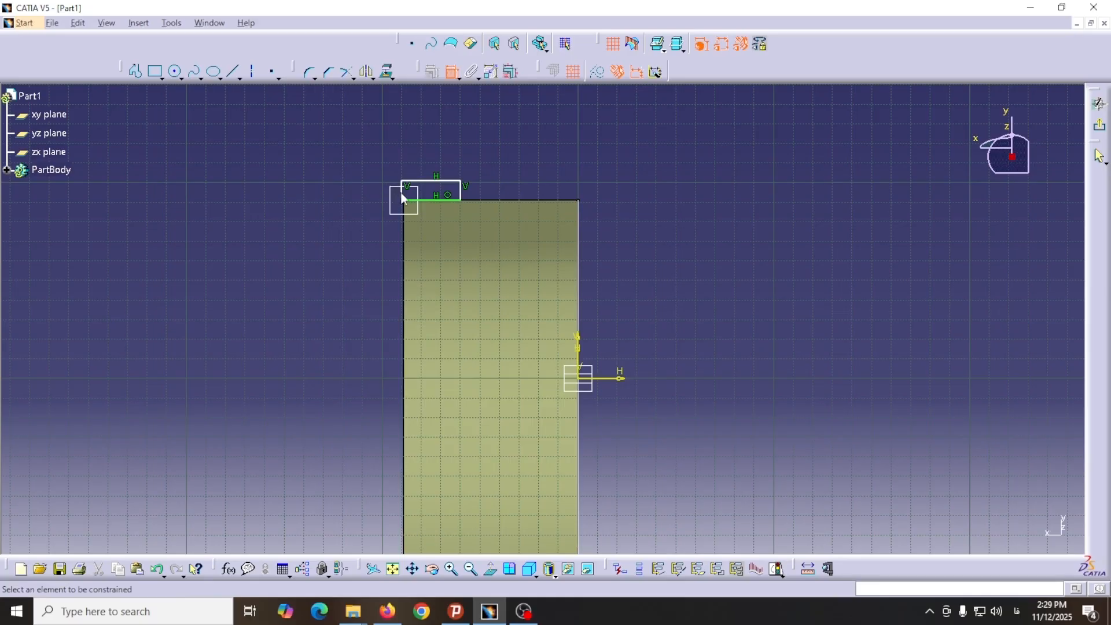
{"action": "left_click", "coordinate": [408, 192]}
{"action": "left_click", "coordinate": [405, 278]}
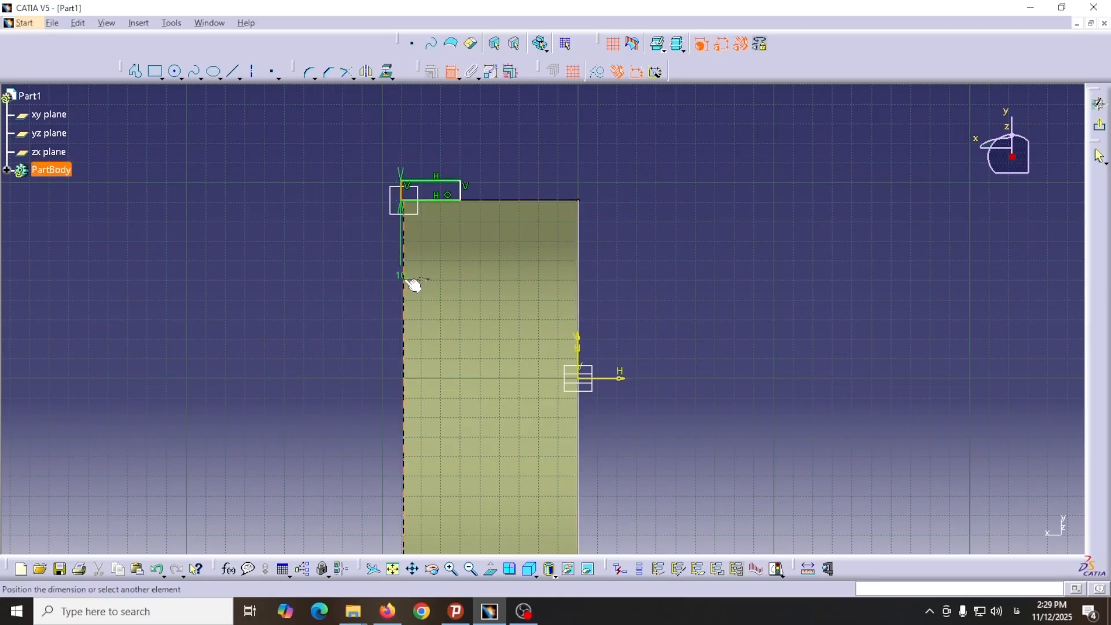
{"action": "right_click", "coordinate": [319, 189]}
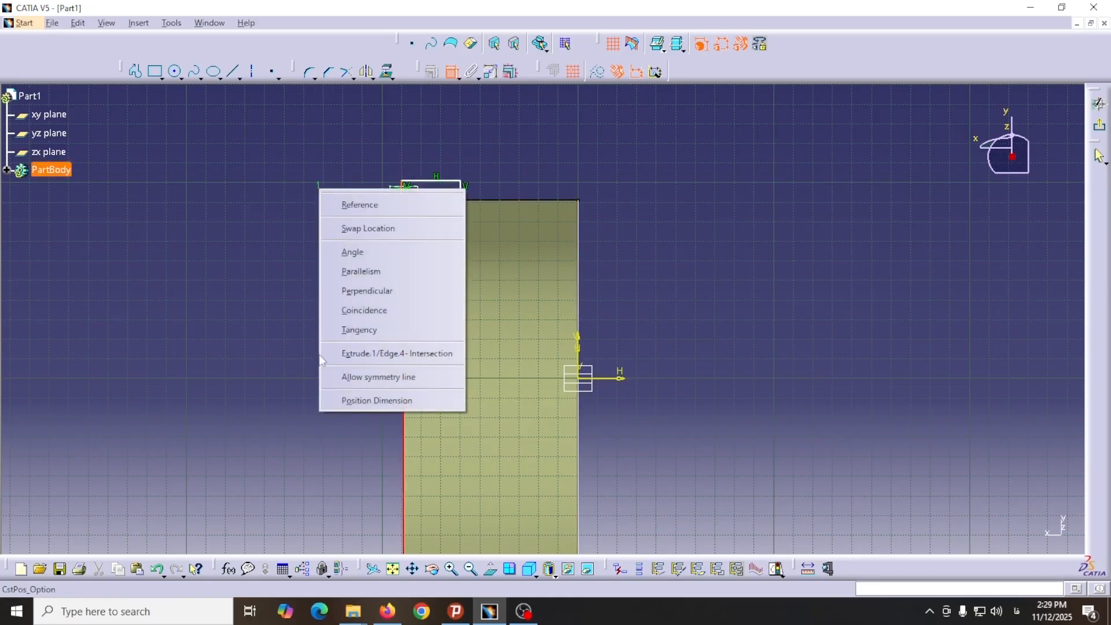
{"action": "left_click", "coordinate": [364, 310]}
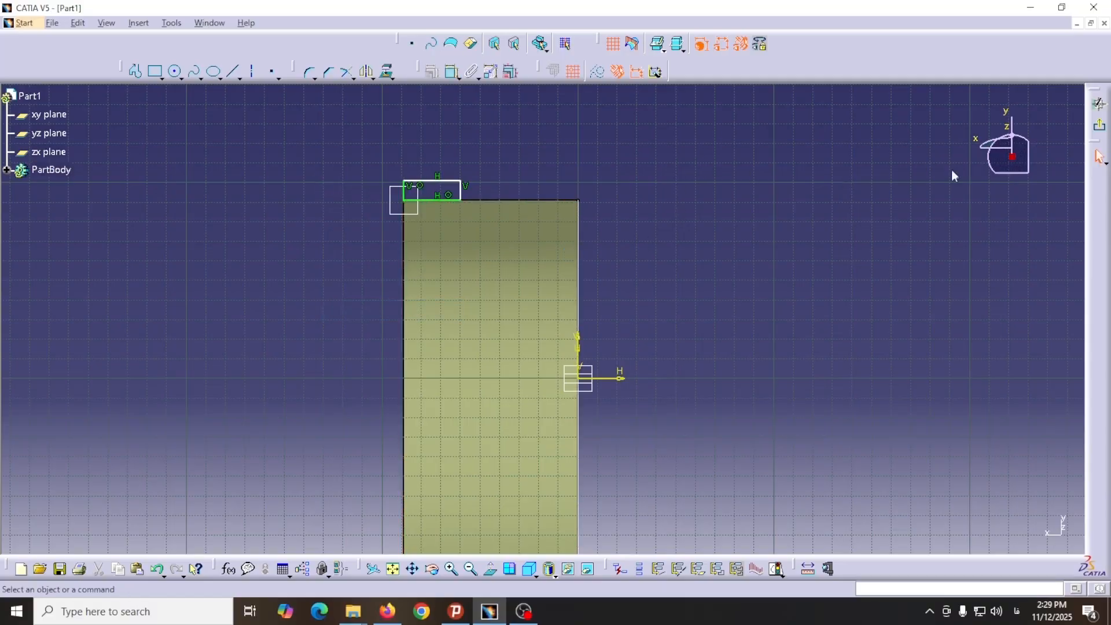
{"action": "left_click", "coordinate": [1099, 125]}
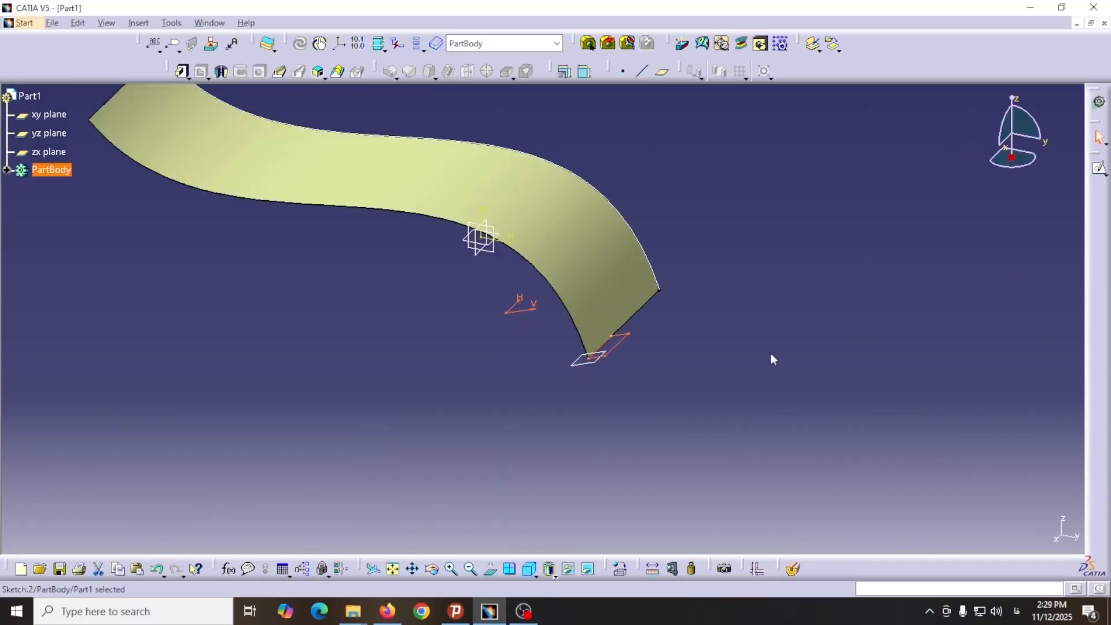
{"action": "left_click", "coordinate": [735, 412]}
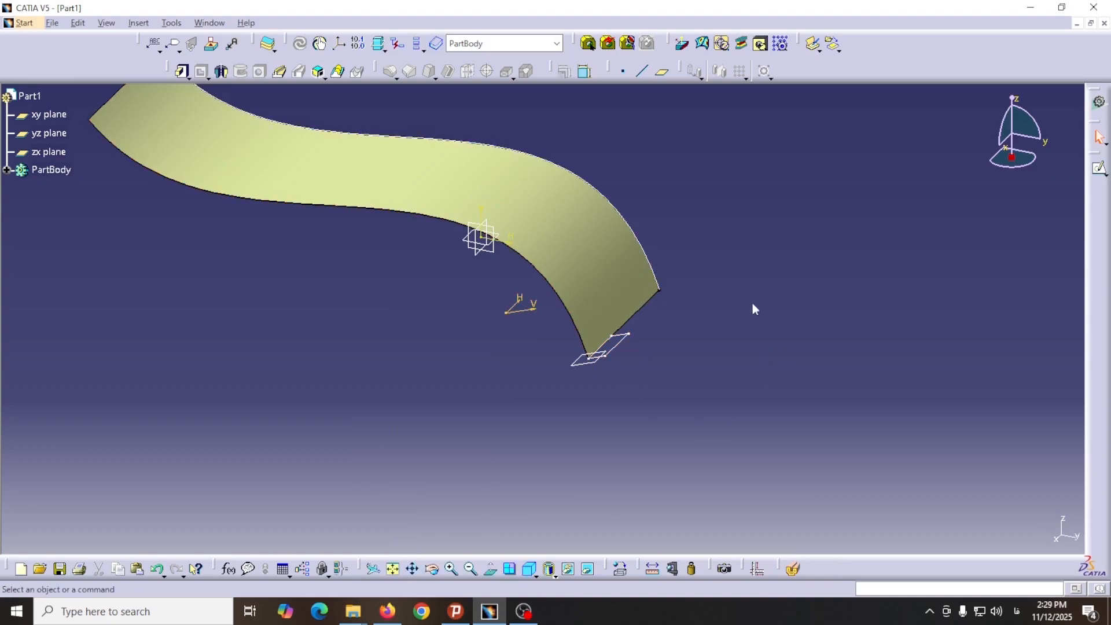
Step: Start a Rib with the rectangle sketch as profile and the S-shaped spline as center curve, and preview it with Keep angle
{"action": "middle_click_drag", "start_coordinate": [743, 197], "coordinate": [769, 288]}
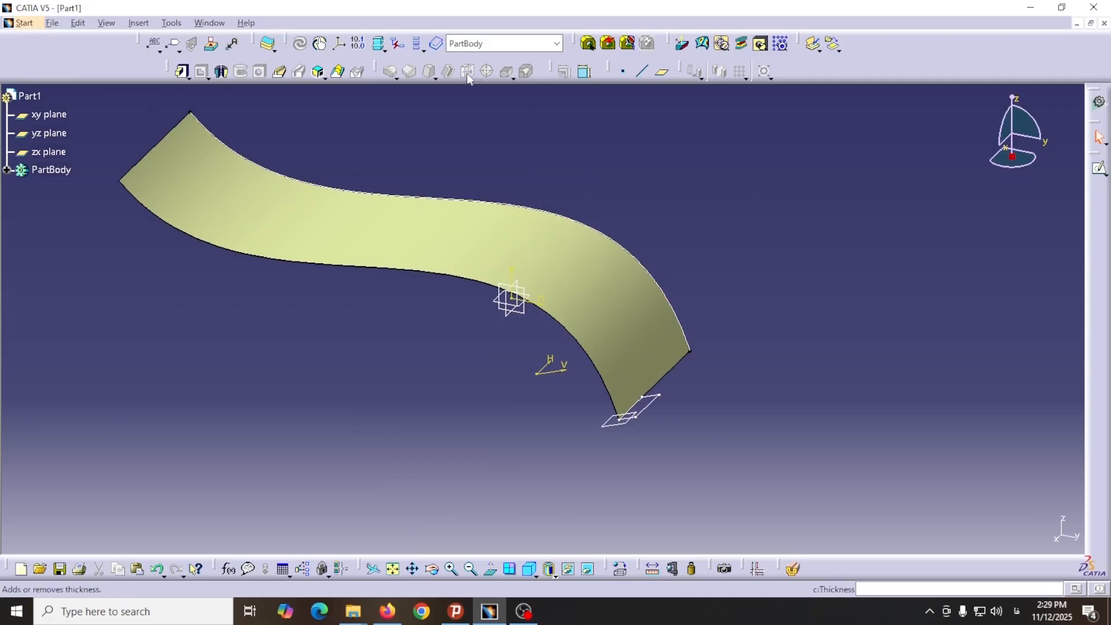
{"action": "left_click", "coordinate": [280, 72]}
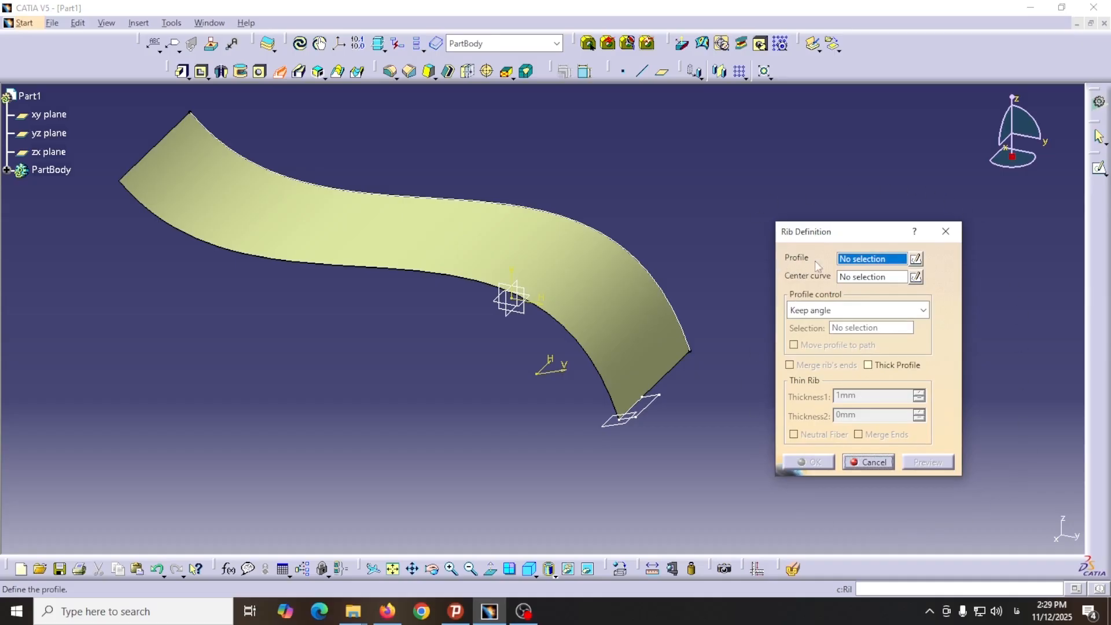
{"action": "left_click", "coordinate": [654, 413]}
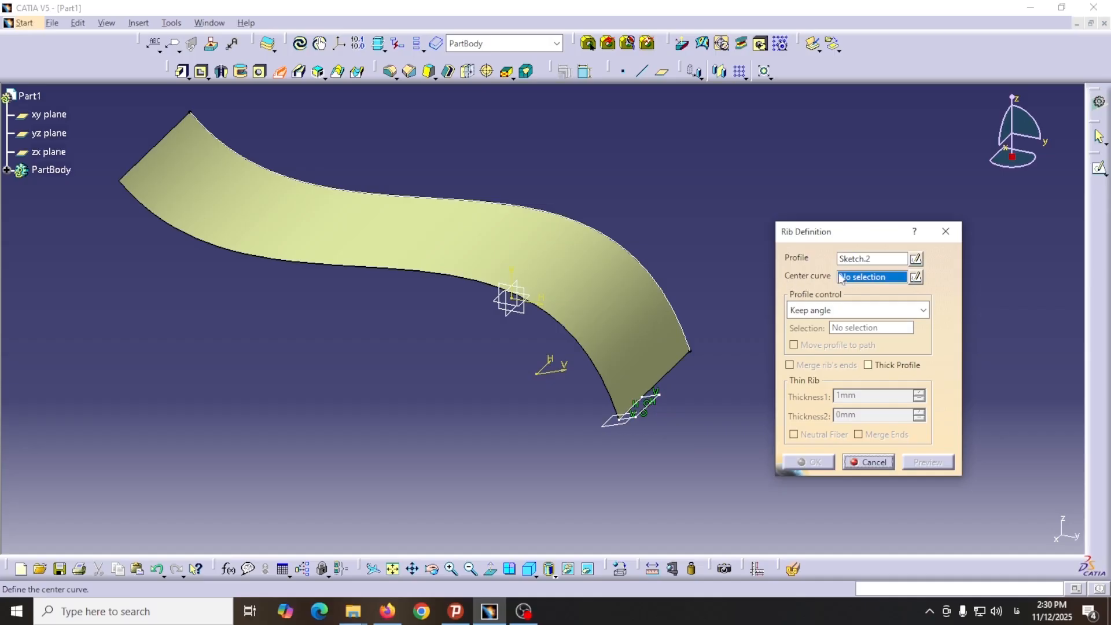
{"action": "left_click", "coordinate": [671, 301]}
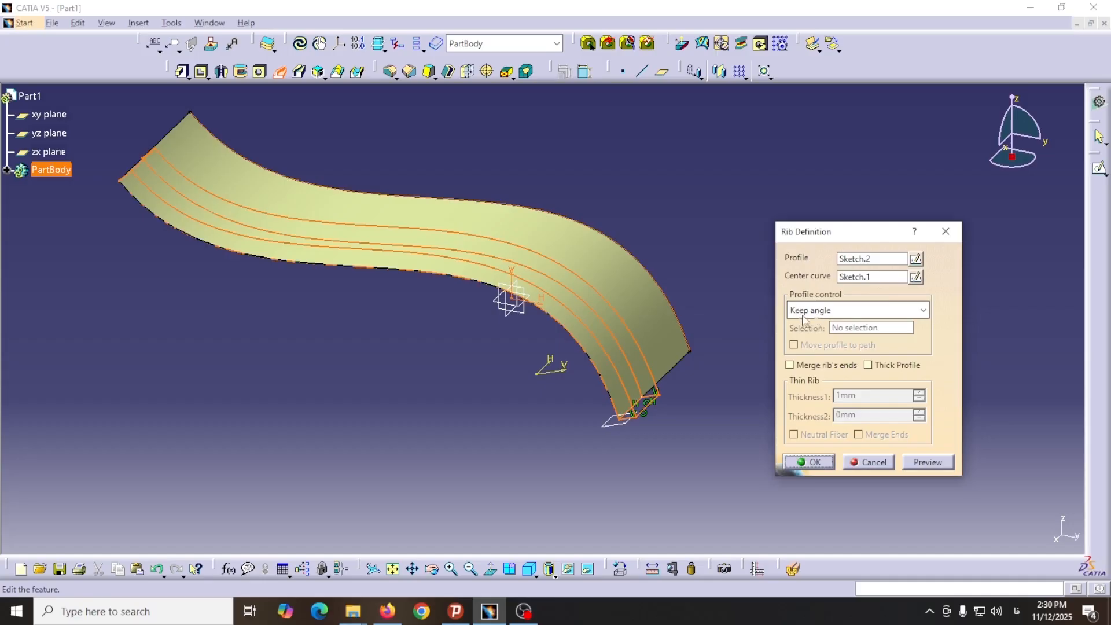
{"action": "left_click", "coordinate": [927, 463]}
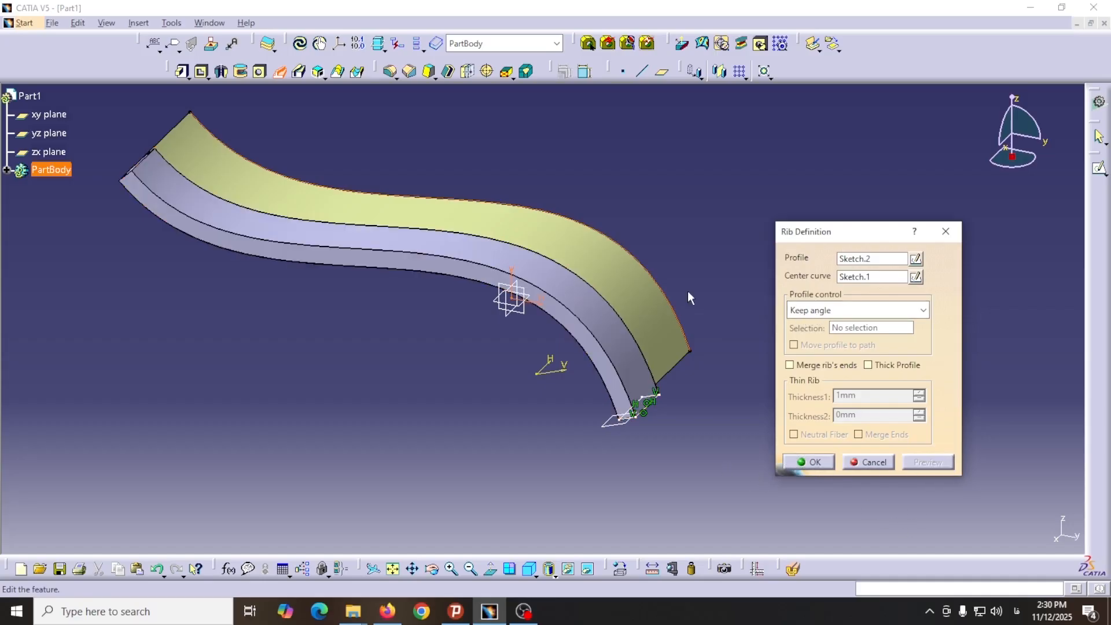
{"action": "mouse_move", "coordinate": [703, 260]}
{"action": "middle_mouse_down"}
{"action": "mouse_move", "coordinate": [663, 263]}
{"action": "mouse_move", "coordinate": [550, 173]}
{"action": "mouse_move", "coordinate": [436, 127]}
{"action": "mouse_move", "coordinate": [574, 197]}
{"action": "mouse_move", "coordinate": [496, 280]}
{"action": "mouse_move", "coordinate": [367, 337]}
{"action": "mouse_move", "coordinate": [430, 303]}
{"action": "mouse_move", "coordinate": [553, 278]}
{"action": "mouse_move", "coordinate": [591, 211]}
{"action": "mouse_move", "coordinate": [619, 252]}
{"action": "middle_mouse_up"}
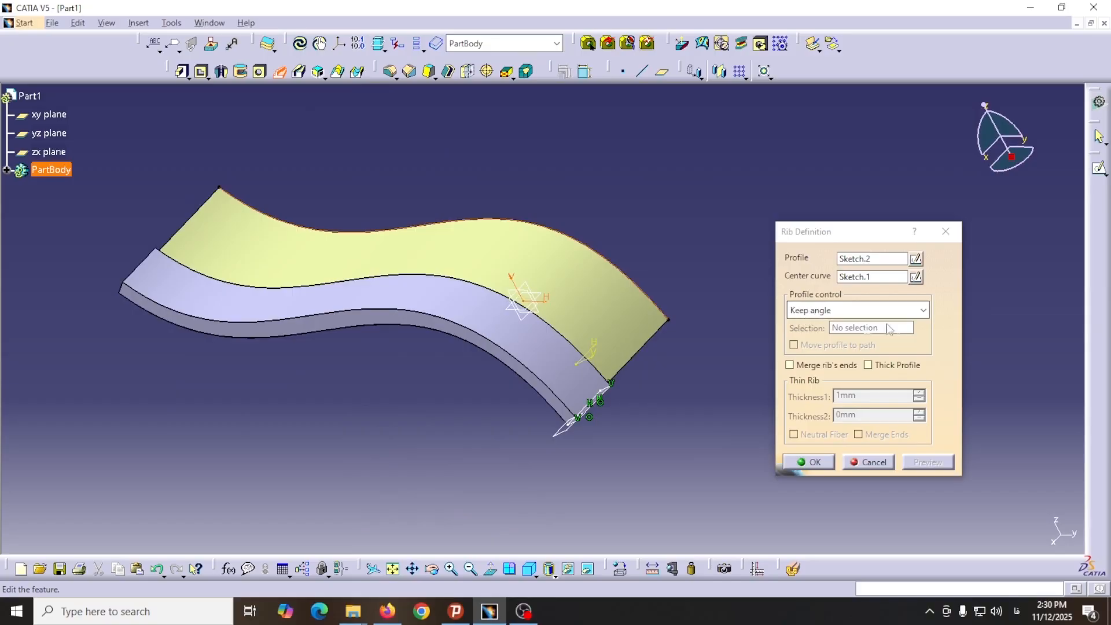
Step: Switch the rib's profile control to Reference surface using the extruded surface, preview it, and create the rib
{"action": "left_click", "coordinate": [925, 312]}
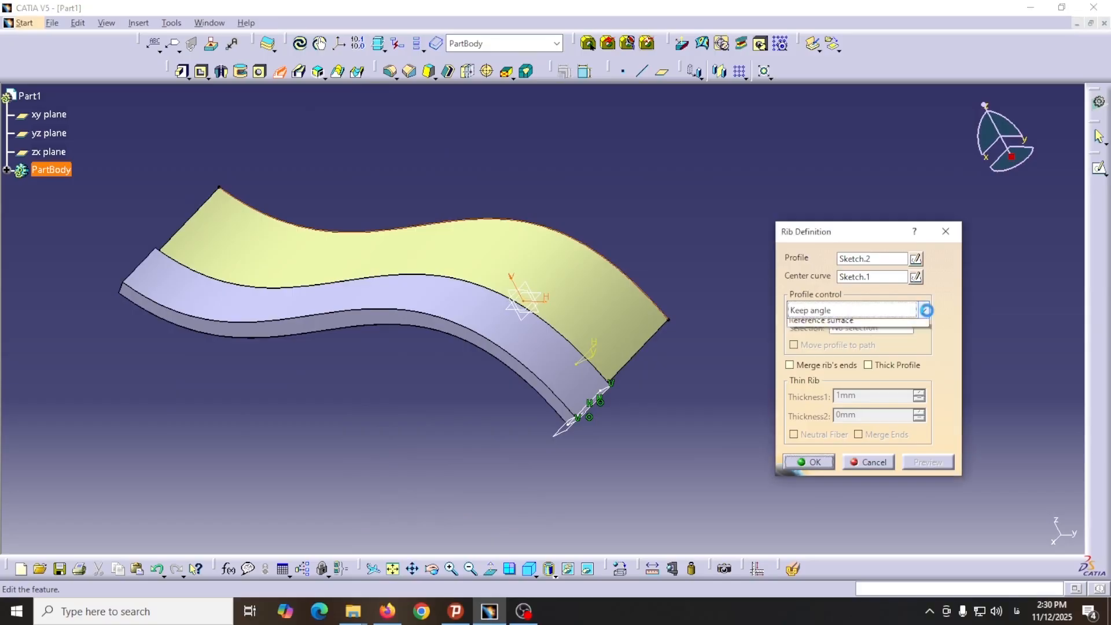
{"action": "left_click", "coordinate": [819, 355]}
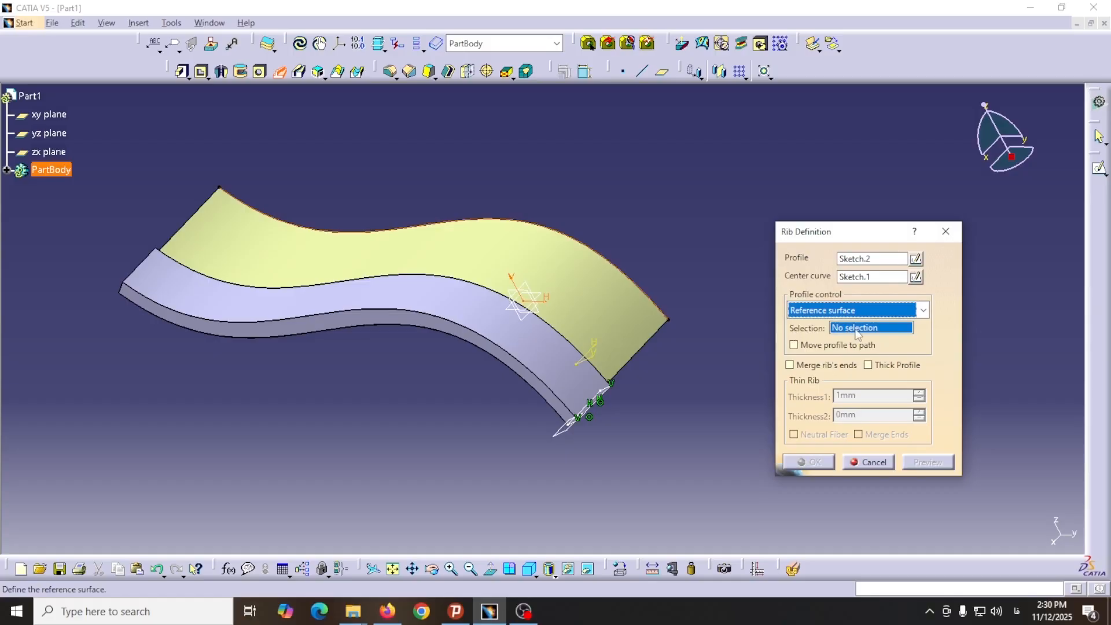
{"action": "left_click", "coordinate": [613, 316]}
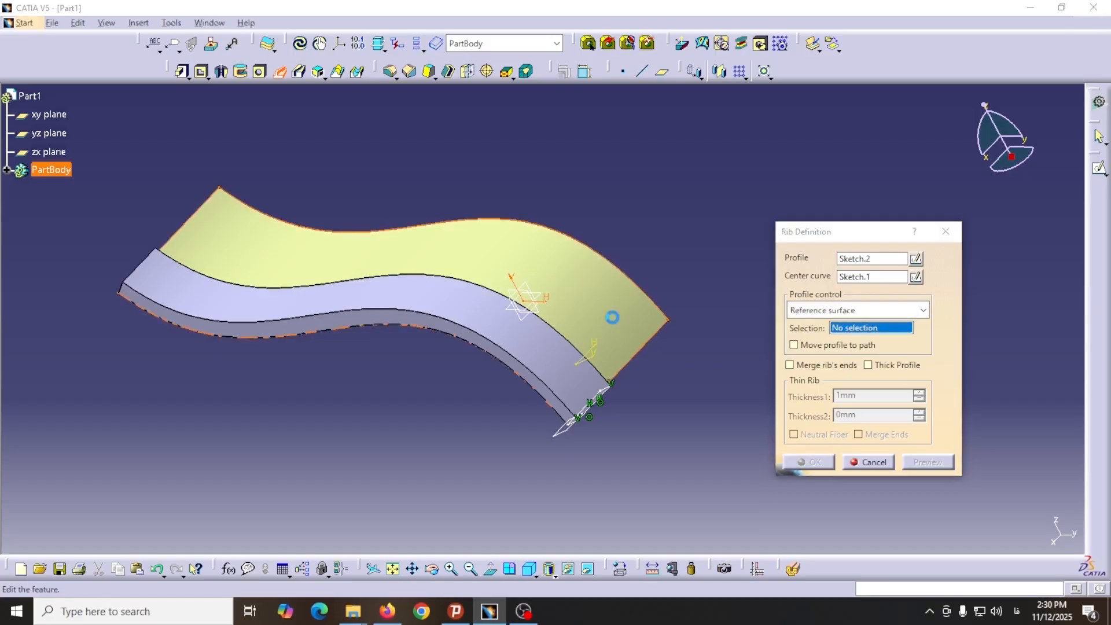
{"action": "left_click", "coordinate": [928, 461]}
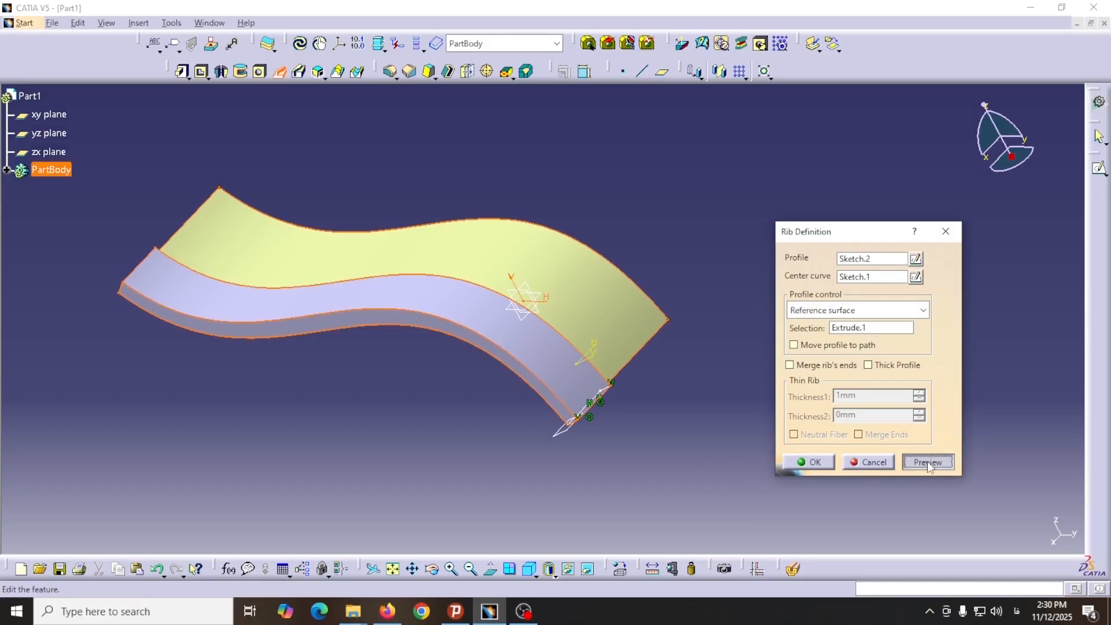
{"action": "left_click", "coordinate": [809, 462]}
{"action": "middle_click_drag", "start_coordinate": [685, 348], "coordinate": [595, 220]}
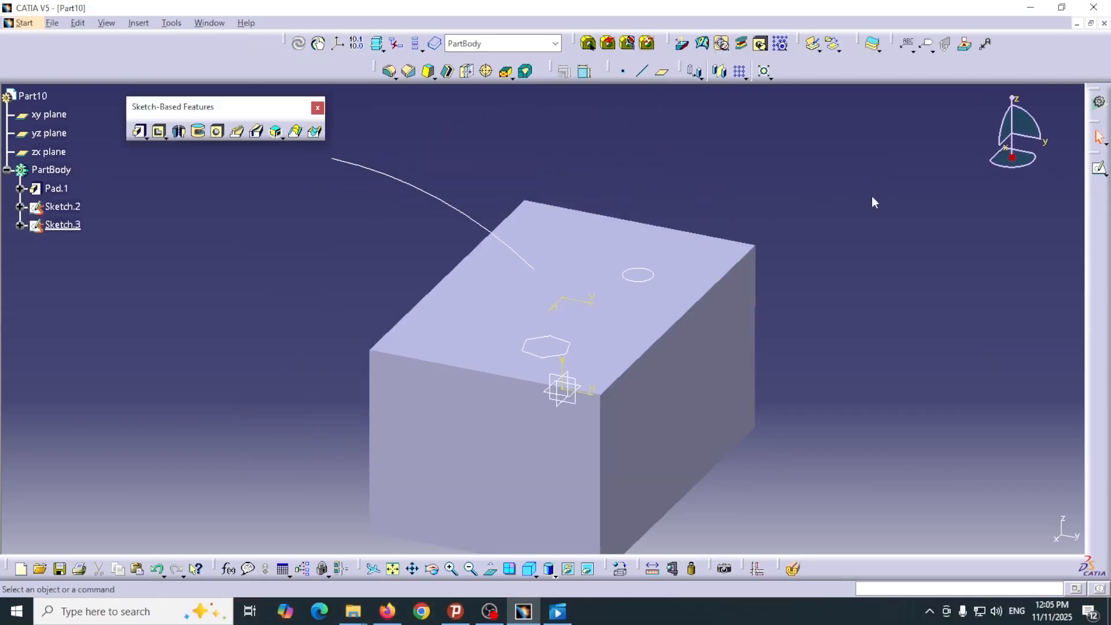
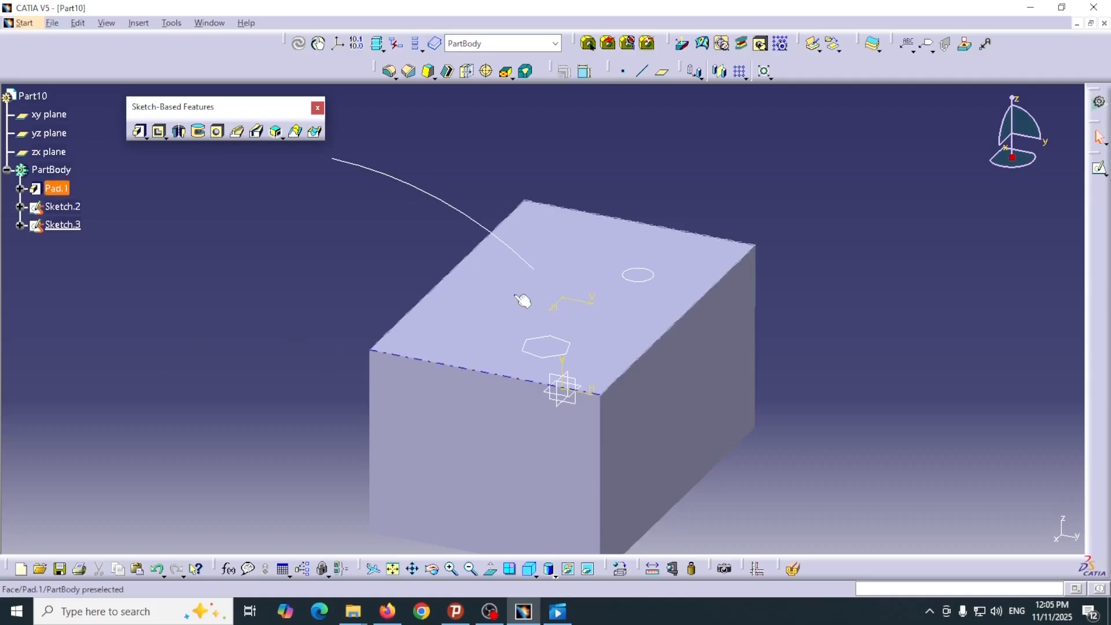
Step: Examine Part10's block, its hexagon and circle sketch and the arc above it from several angles, including the front and isometric views
{"action": "mouse_move", "coordinate": [262, 326]}
{"action": "middle_mouse_down"}
{"action": "mouse_move", "coordinate": [355, 243]}
{"action": "mouse_move", "coordinate": [450, 248]}
{"action": "mouse_move", "coordinate": [435, 198]}
{"action": "middle_mouse_up"}
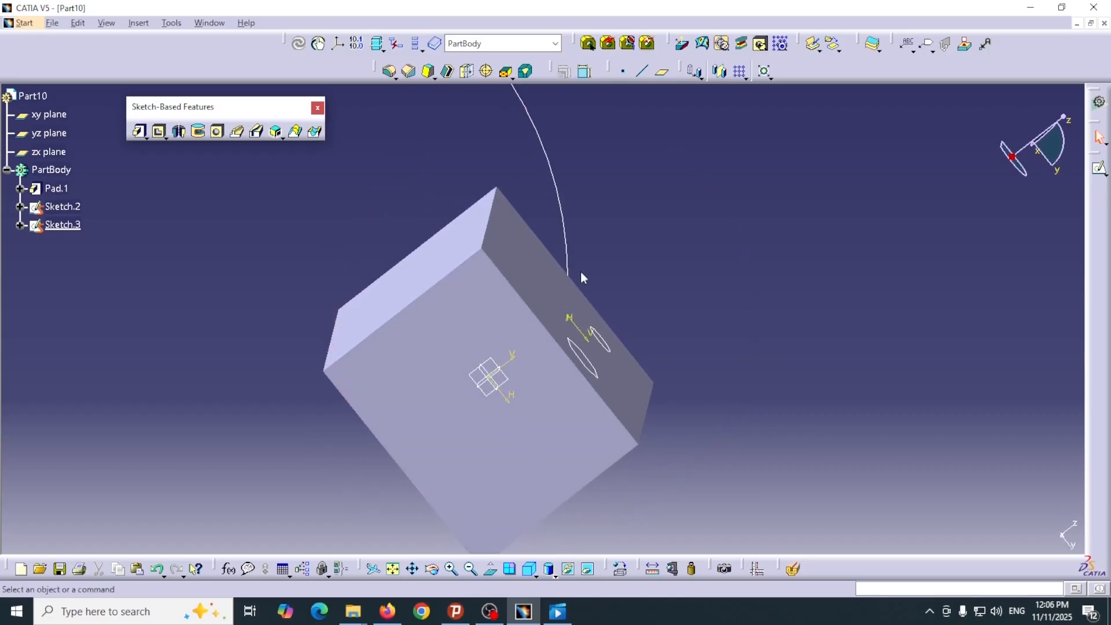
{"action": "mouse_move", "coordinate": [679, 263]}
{"action": "middle_mouse_down"}
{"action": "mouse_move", "coordinate": [583, 258]}
{"action": "mouse_move", "coordinate": [543, 225]}
{"action": "mouse_move", "coordinate": [592, 227]}
{"action": "middle_mouse_up"}
{"action": "middle_click_drag", "start_coordinate": [345, 225], "coordinate": [635, 165]}
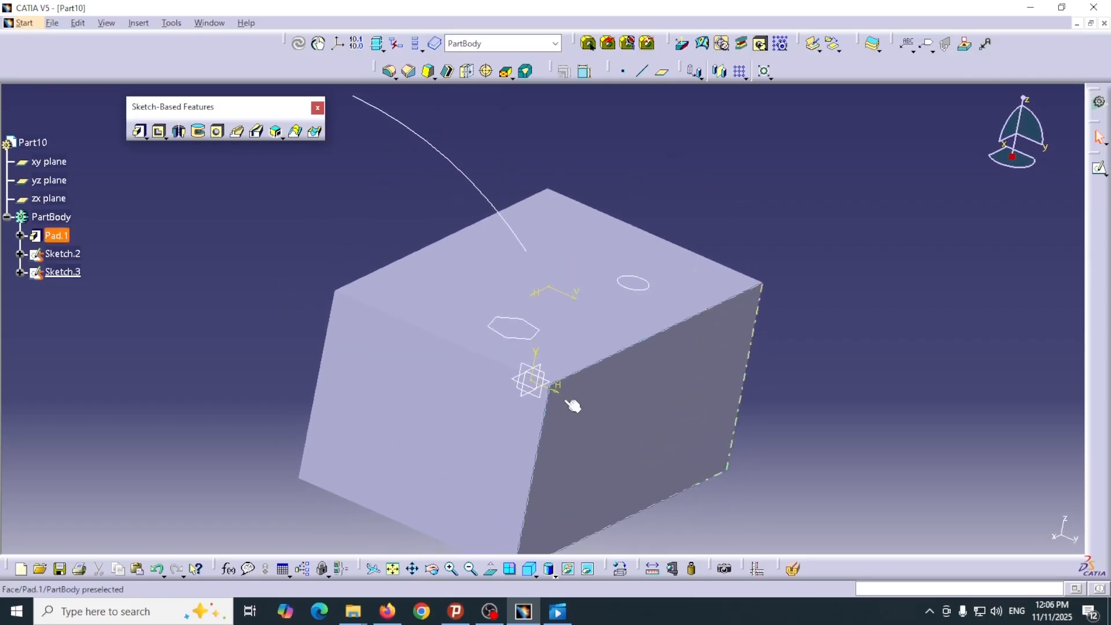
{"action": "left_click", "coordinate": [535, 574]}
{"action": "left_click", "coordinate": [536, 508]}
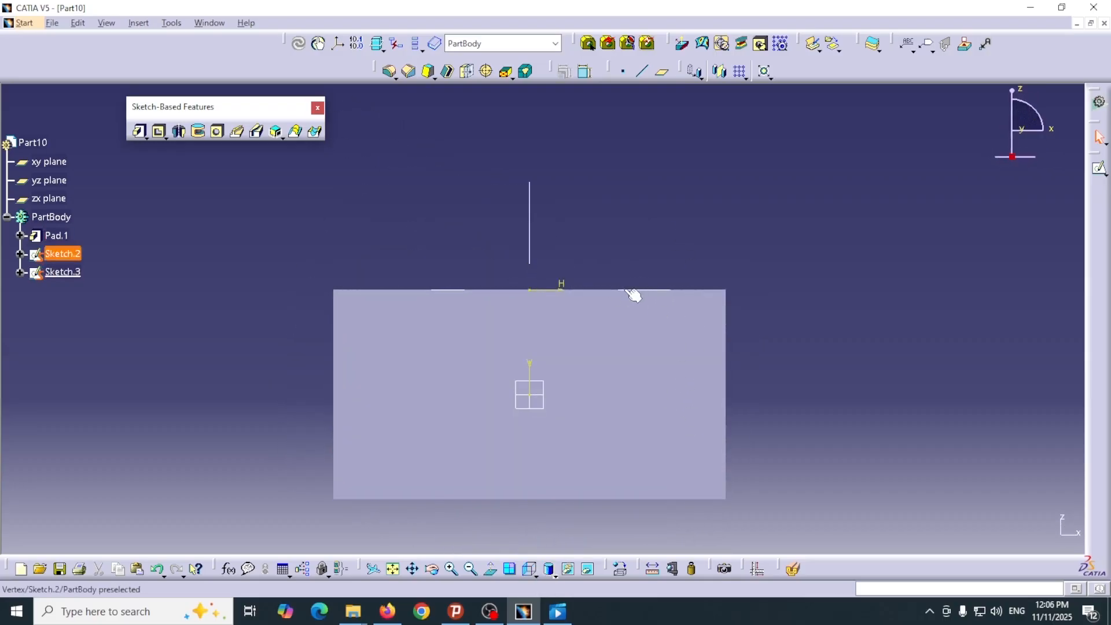
{"action": "left_click", "coordinate": [534, 579]}
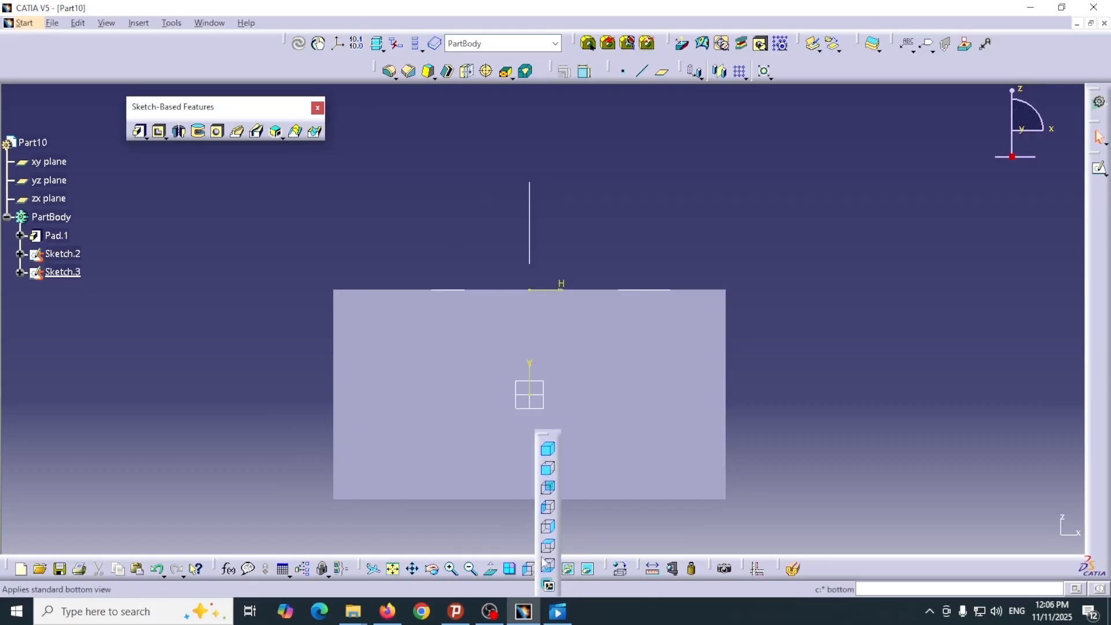
{"action": "left_click", "coordinate": [550, 457]}
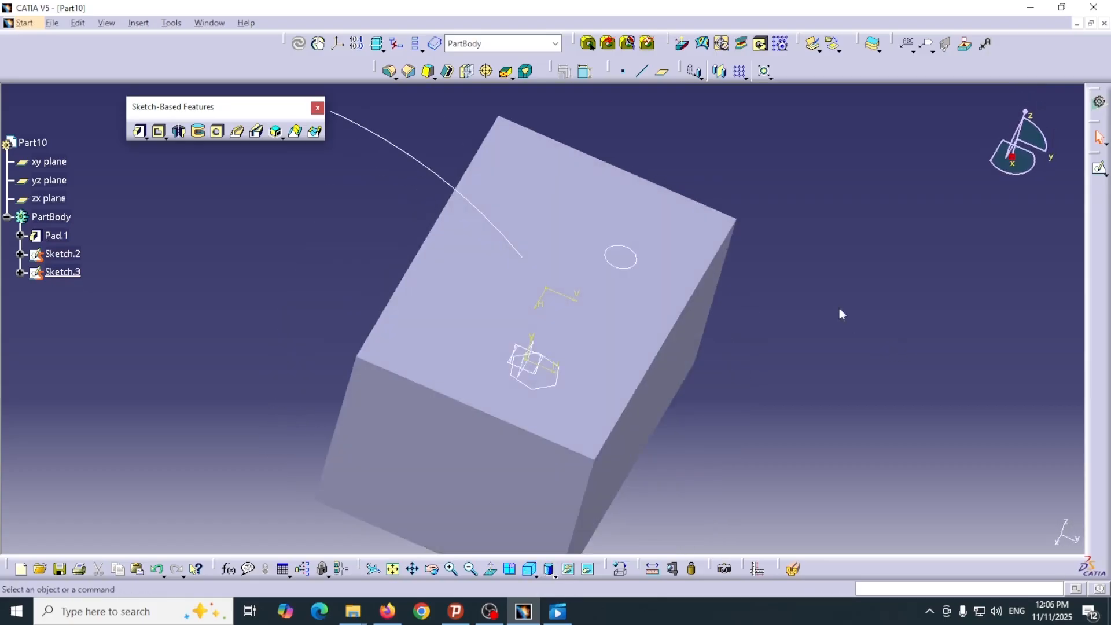
Step: Create a Rib sweeping the hexagon and circle sketch on the block's top face along the arc, with Keep angle profile control
{"action": "left_click", "coordinate": [237, 133]}
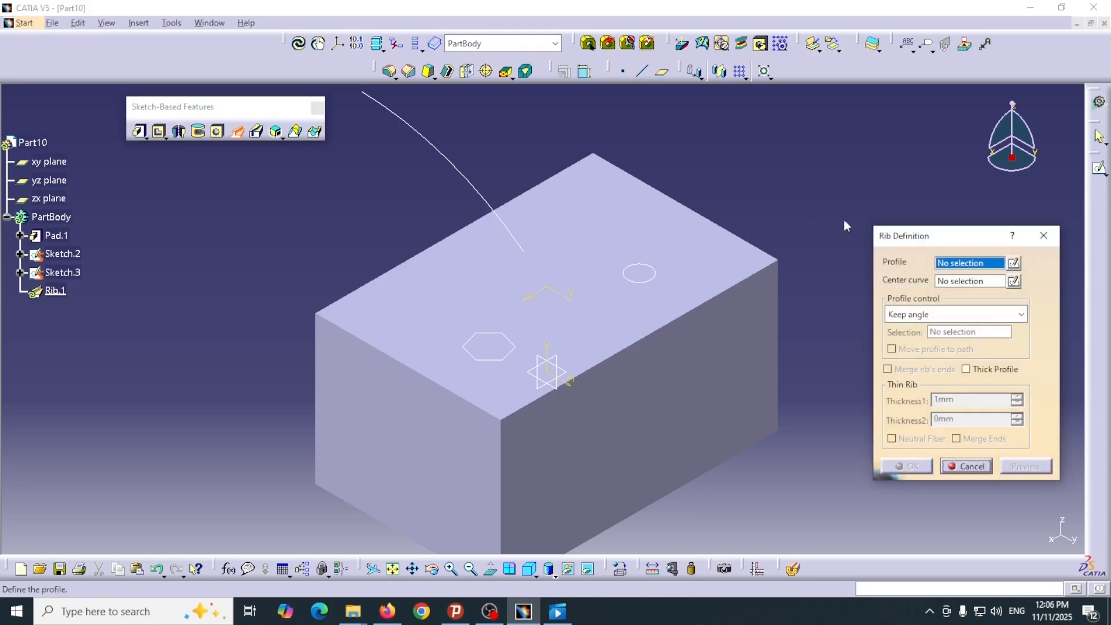
{"action": "left_click_drag", "start_coordinate": [958, 237], "coordinate": [911, 225]}
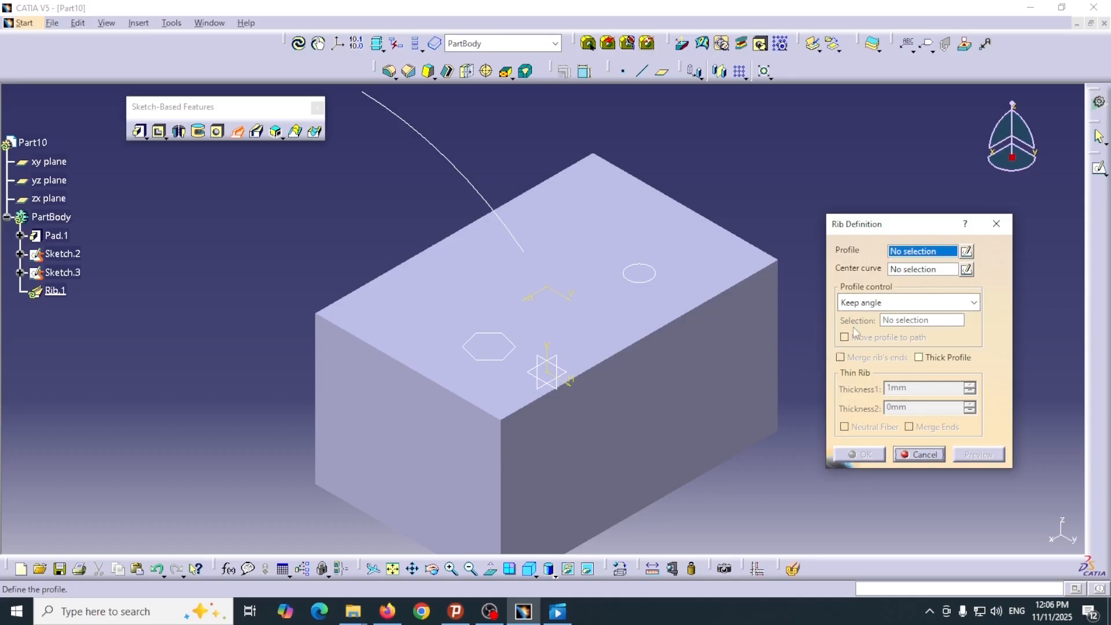
{"action": "left_click", "coordinate": [657, 285]}
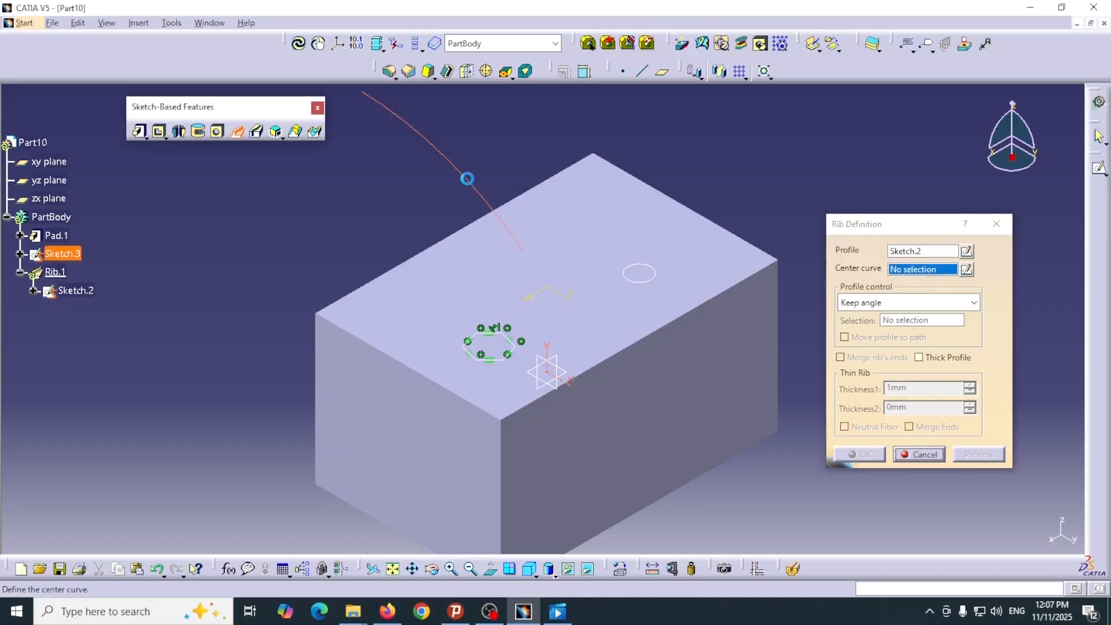
{"action": "left_click", "coordinate": [464, 184]}
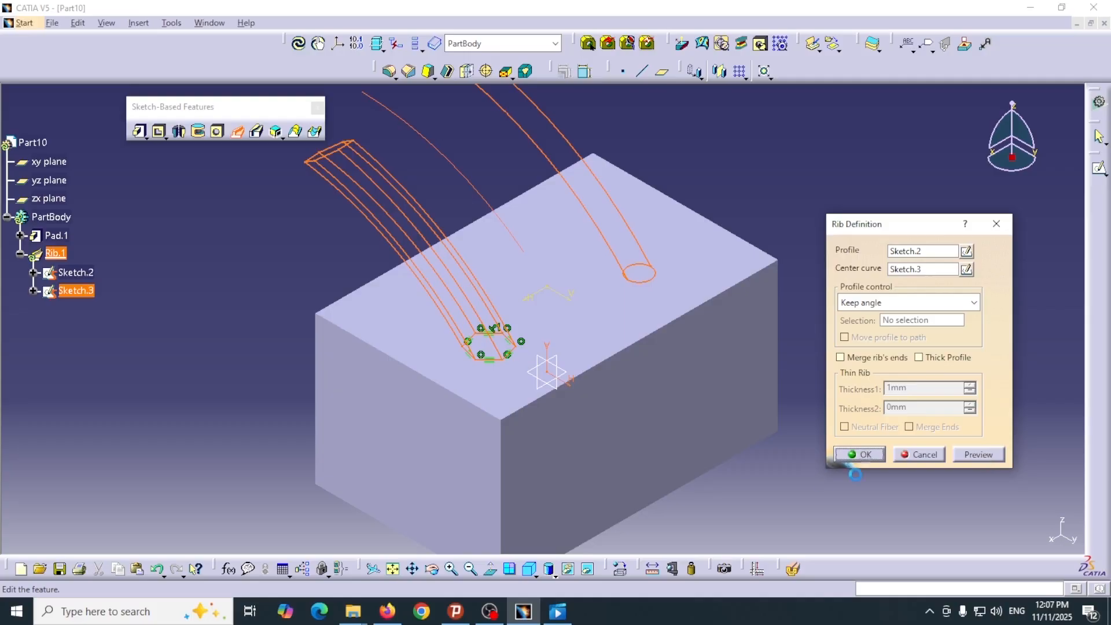
{"action": "left_click", "coordinate": [864, 455]}
{"action": "middle_click_drag", "start_coordinate": [251, 322], "coordinate": [426, 407]}
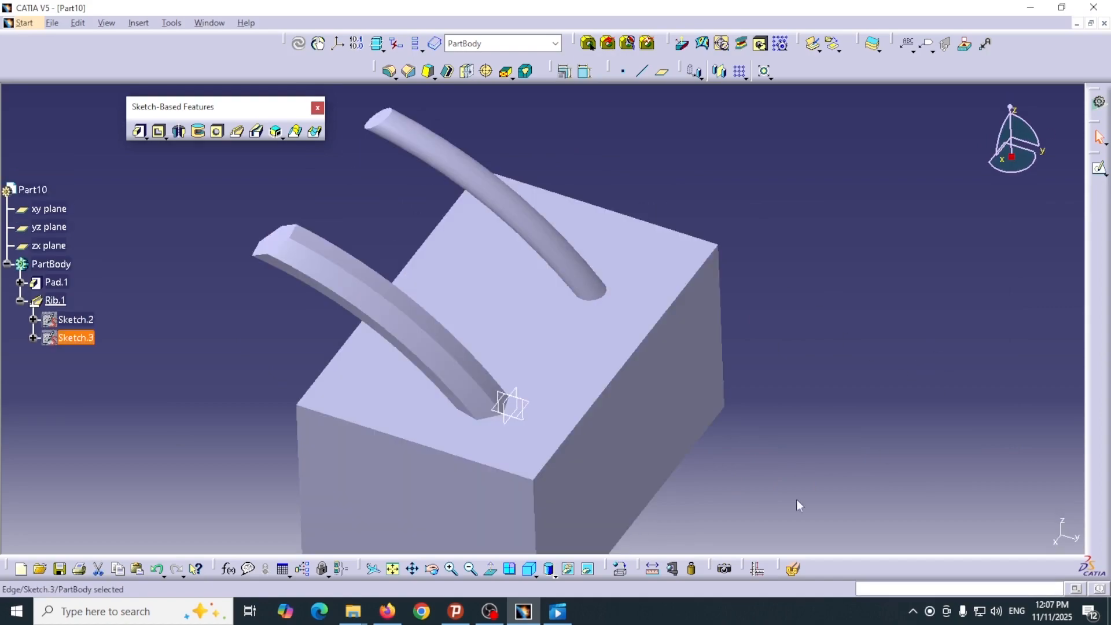
Step: Sketch a circle of about 22.36 mm radius on the block's long side face, centred midway along its vertical edge, and exit the sketch
{"action": "left_click", "coordinate": [613, 478]}
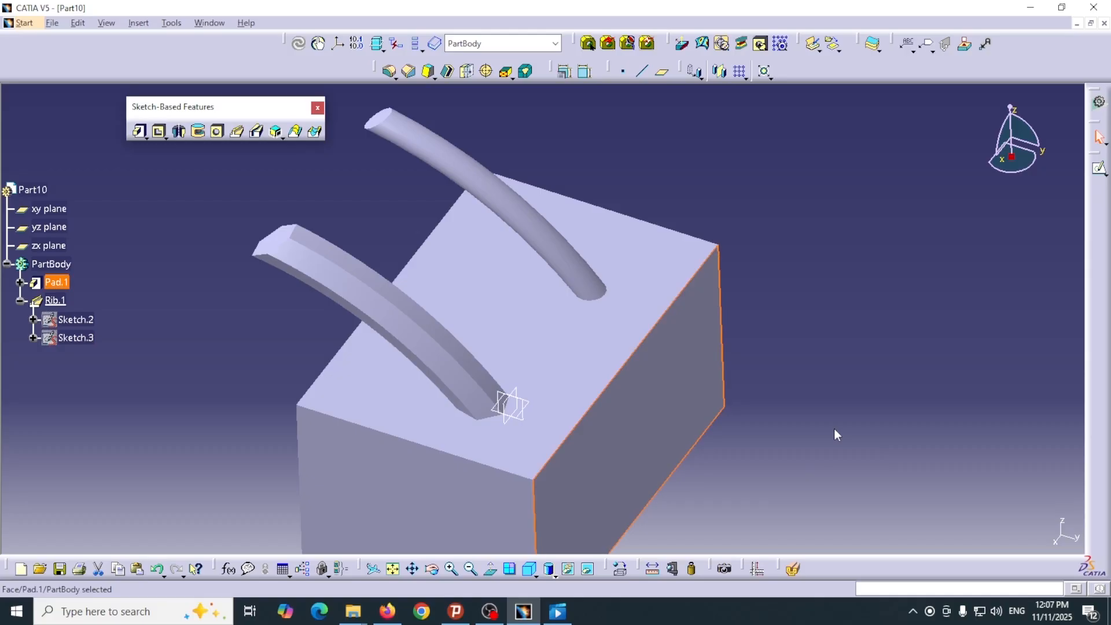
{"action": "left_click", "coordinate": [1099, 170]}
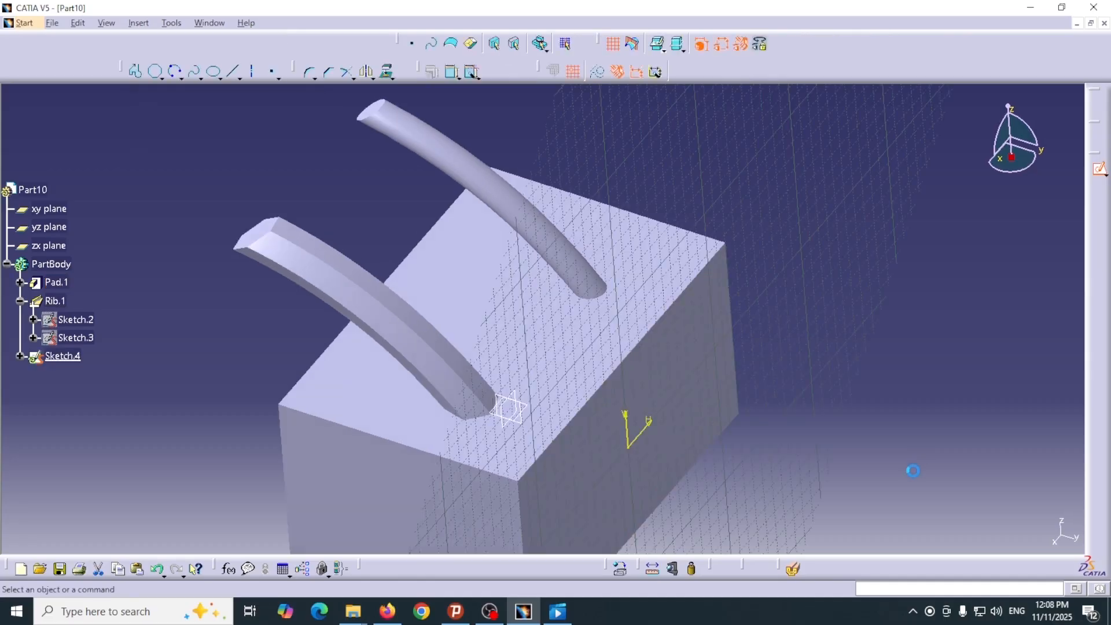
{"action": "middle_click_drag", "start_coordinate": [896, 449], "coordinate": [985, 335]}
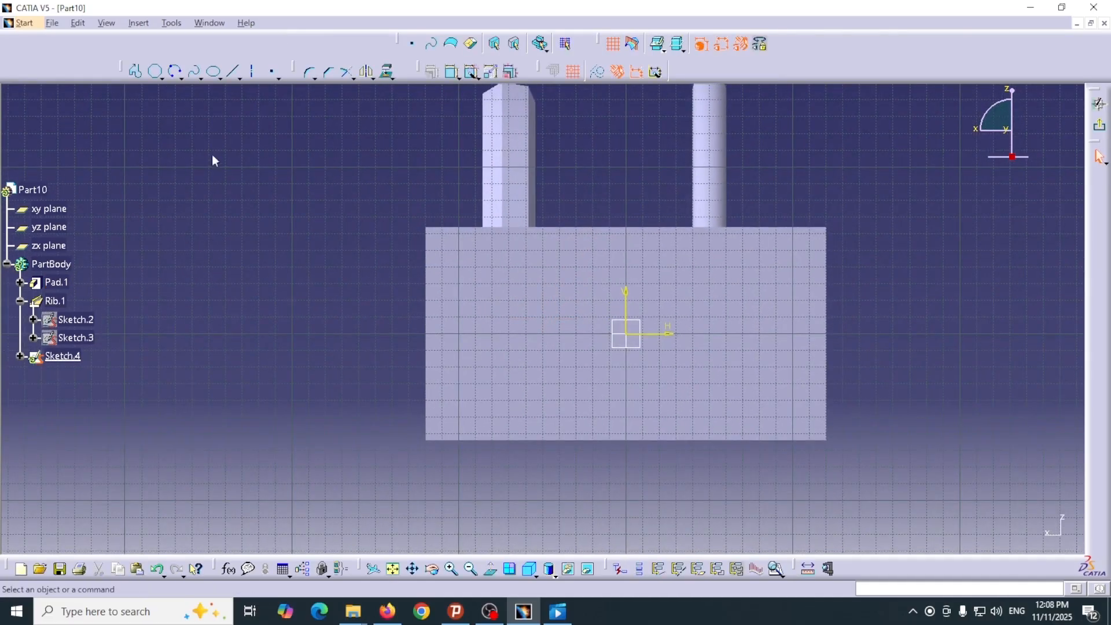
{"action": "left_click", "coordinate": [180, 76]}
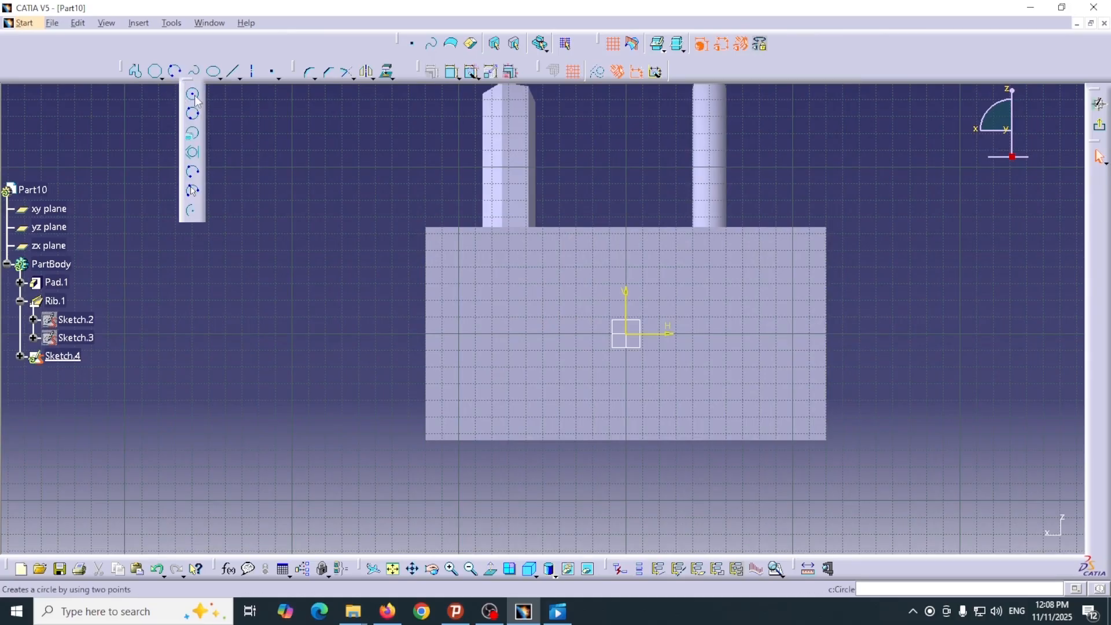
{"action": "left_click", "coordinate": [193, 94]}
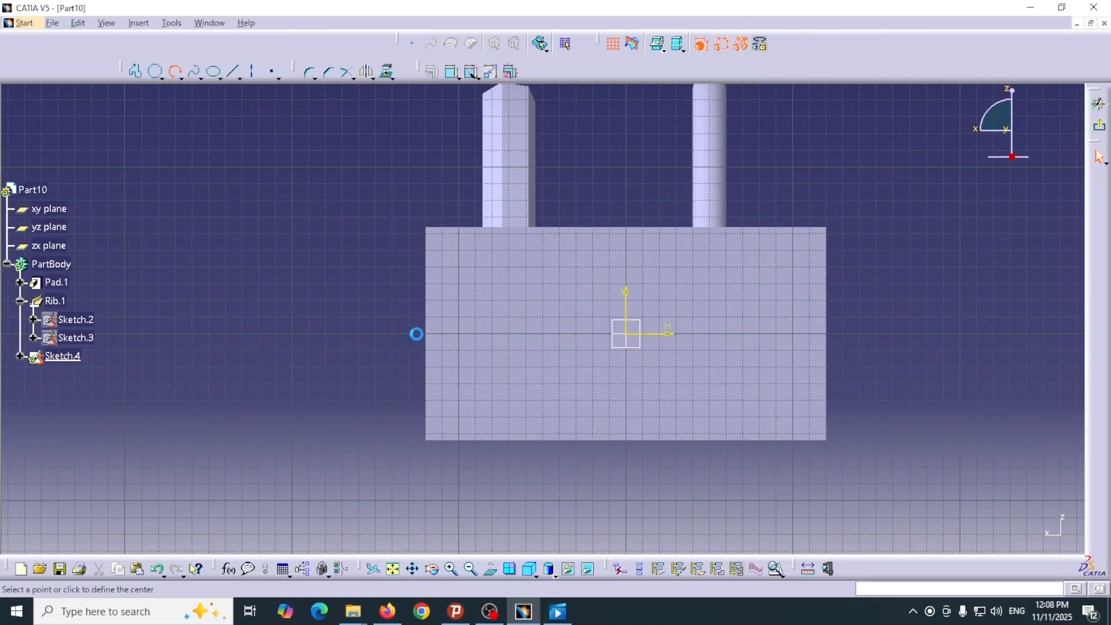
{"action": "left_click", "coordinate": [426, 334]}
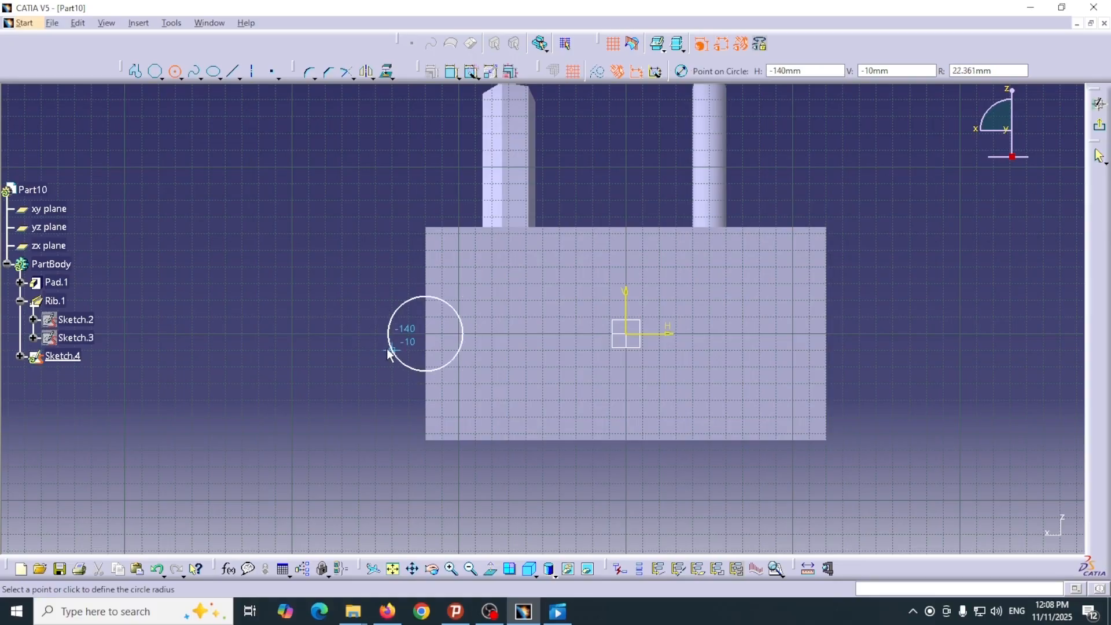
{"action": "left_click", "coordinate": [392, 351]}
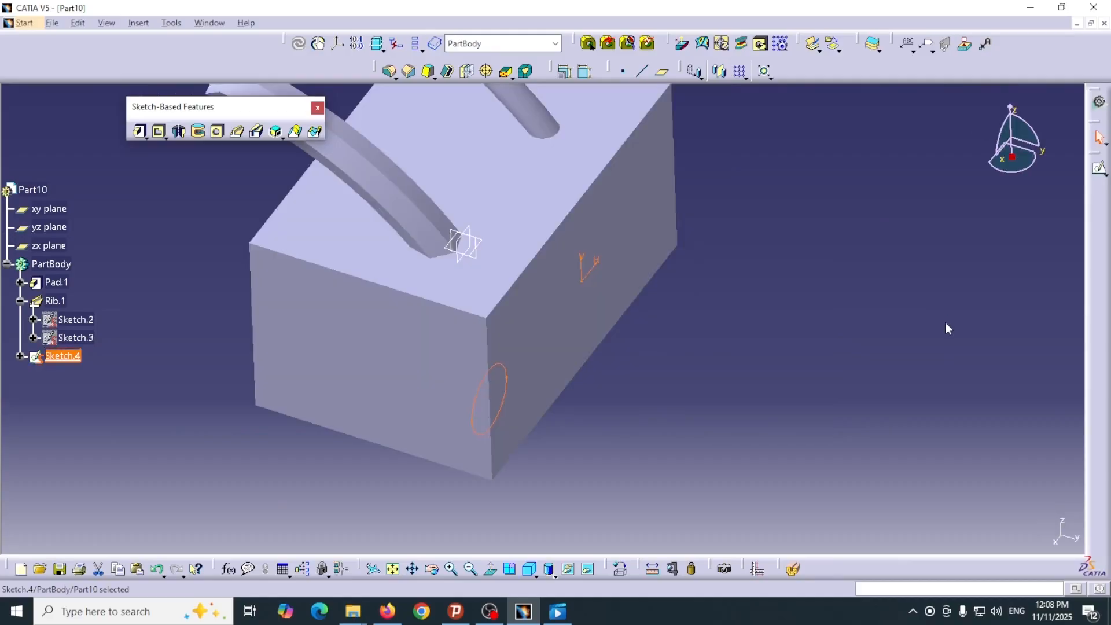
Step: Cut a Slot with the circle sketch as profile along the top edge of the block's adjacent end face, using Keep angle
{"action": "left_click", "coordinate": [258, 132]}
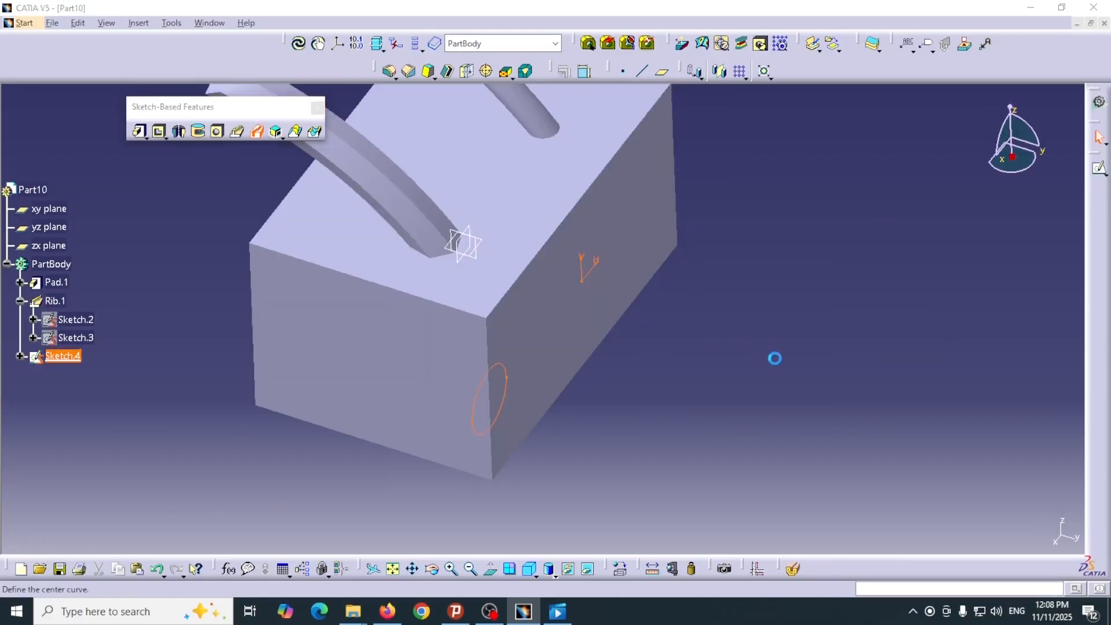
{"action": "left_click_drag", "start_coordinate": [894, 228], "coordinate": [839, 223]}
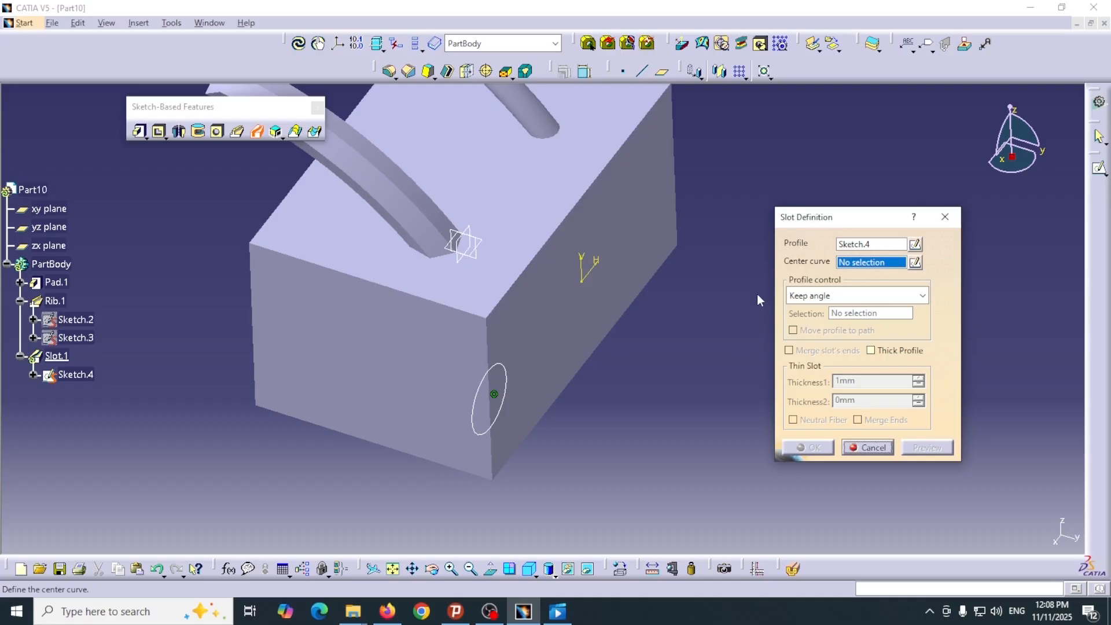
{"action": "left_click", "coordinate": [876, 245]}
{"action": "left_click", "coordinate": [508, 424]}
{"action": "left_click", "coordinate": [456, 311]}
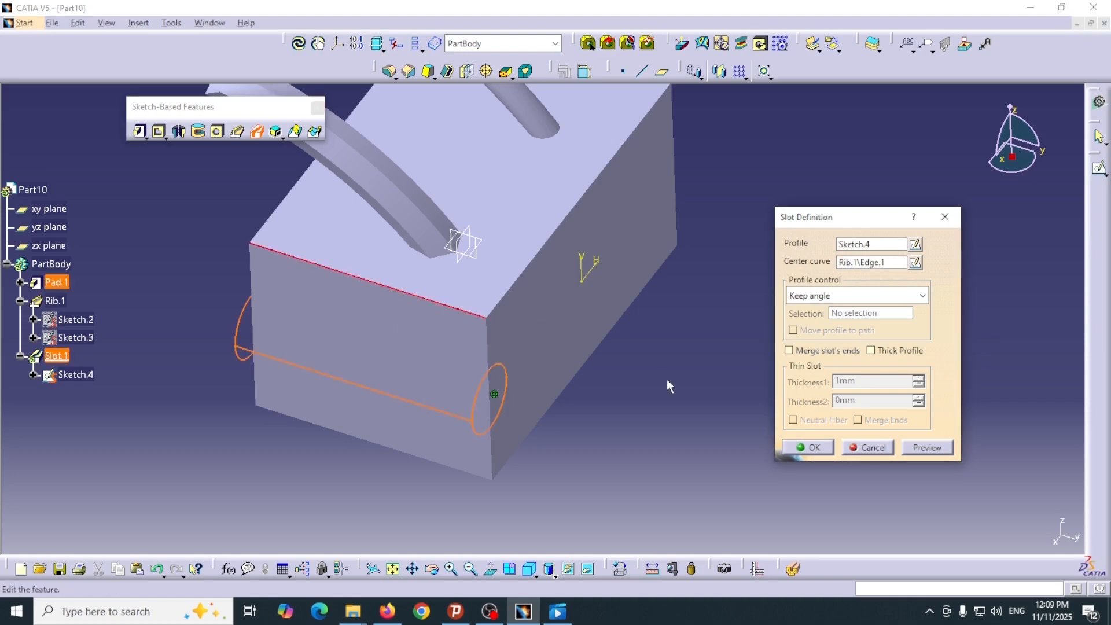
{"action": "key", "text": "Return"}
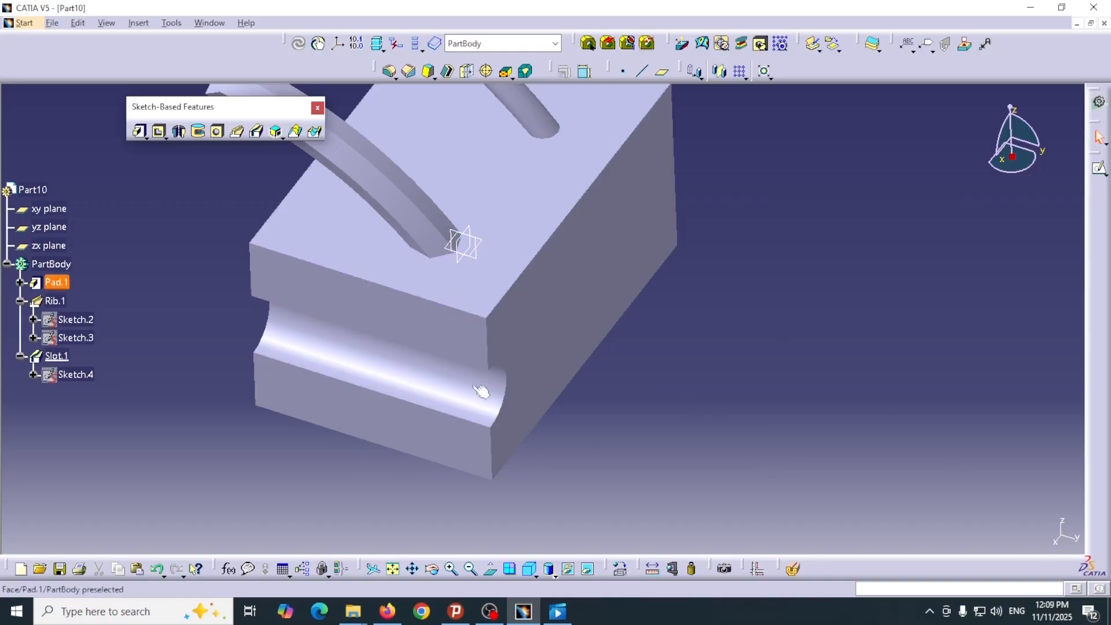
{"action": "middle_click_drag", "start_coordinate": [589, 424], "coordinate": [556, 332]}
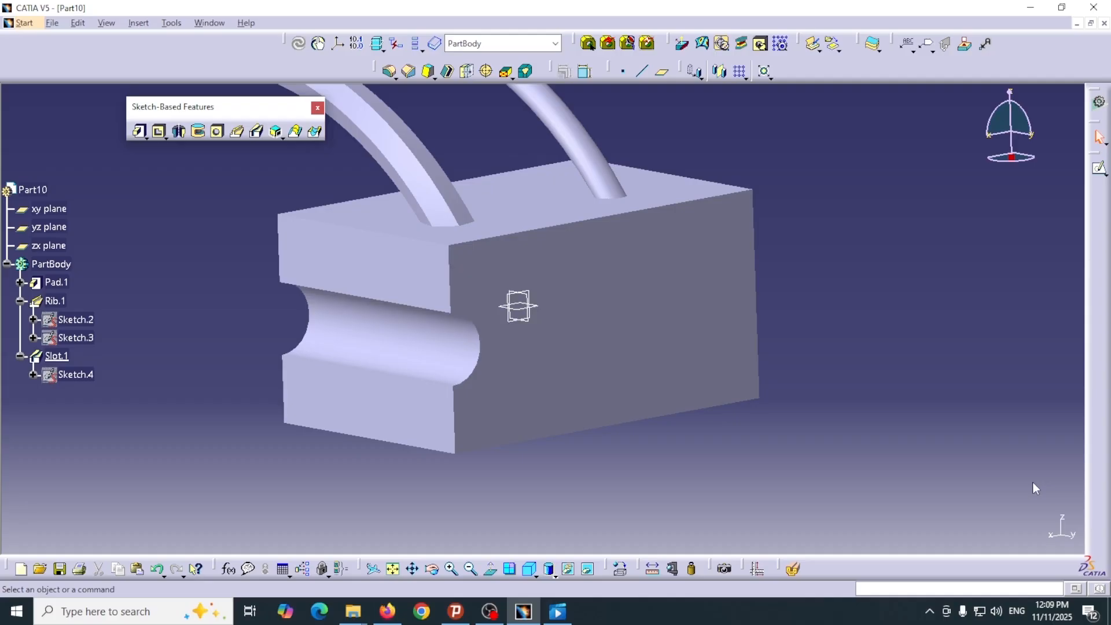
{"action": "middle_click_drag", "start_coordinate": [790, 302], "coordinate": [793, 345]}
{"action": "middle_click_drag", "start_coordinate": [372, 216], "coordinate": [400, 248]}
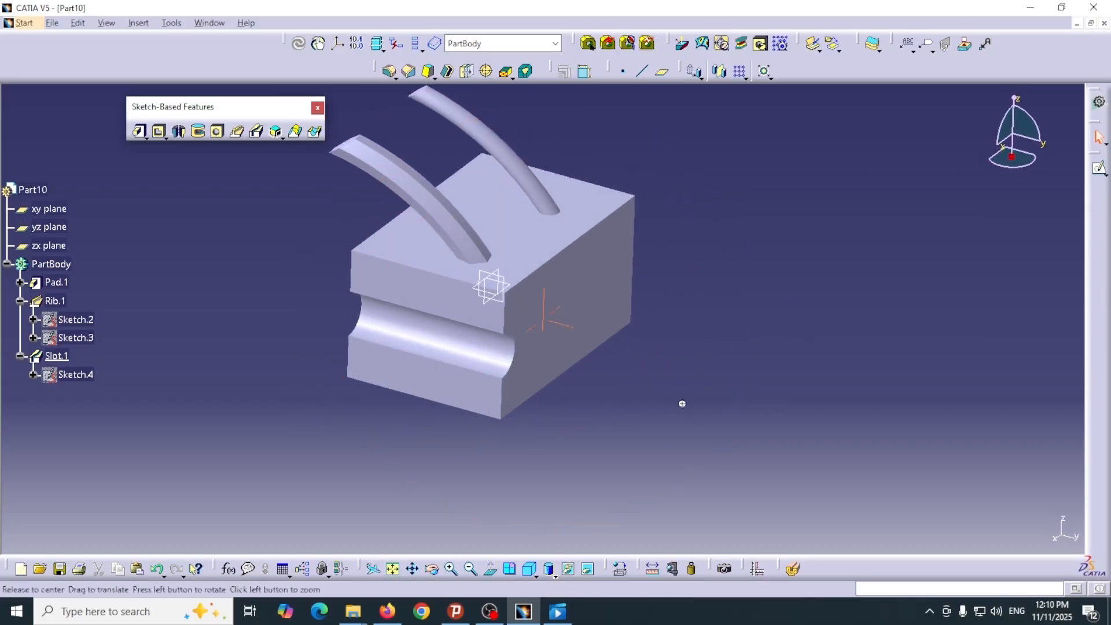
{"action": "middle_click_drag", "start_coordinate": [685, 410], "coordinate": [669, 466]}
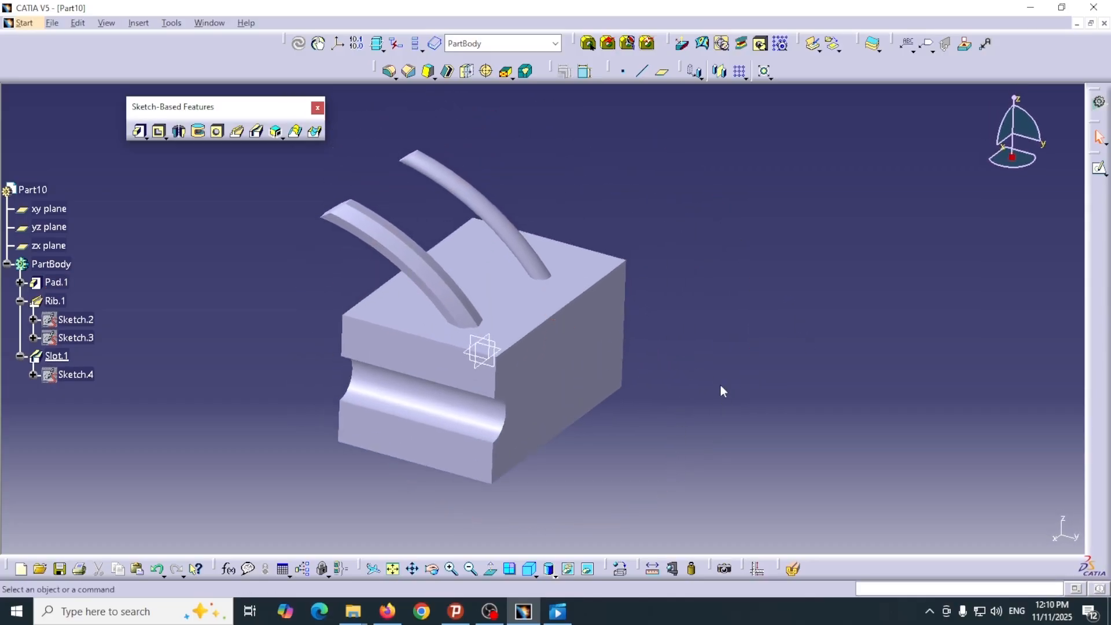